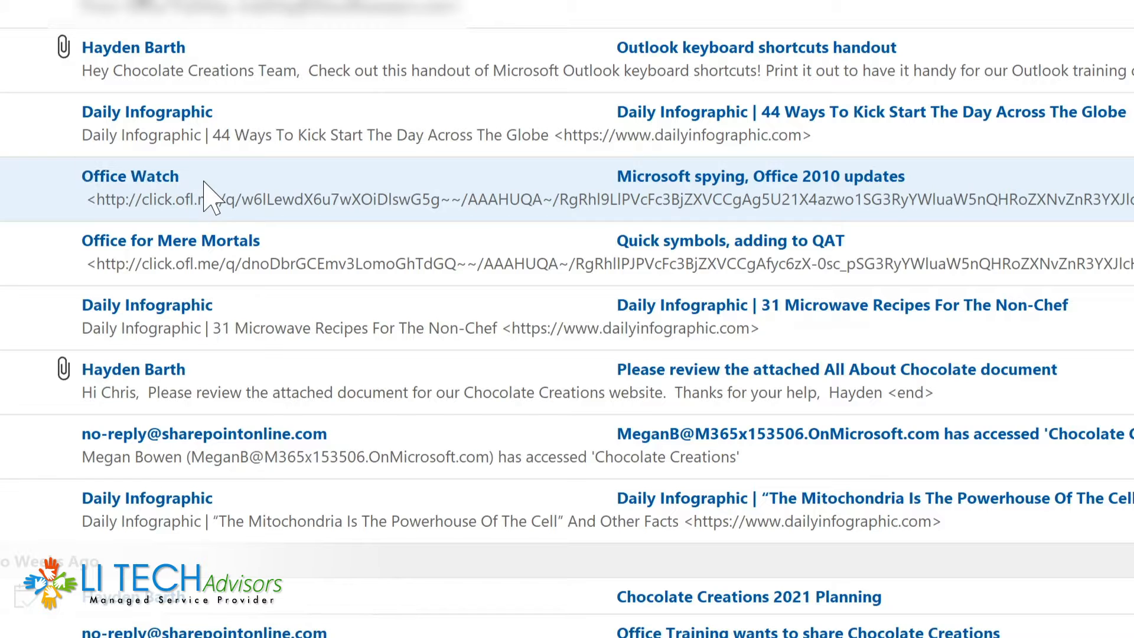
Start a rule from the Office Watch message "Microsoft spying, Office 2010 updates" that applies to email from Office Watch.
{"action": "right_click", "coordinate": [203, 186]}
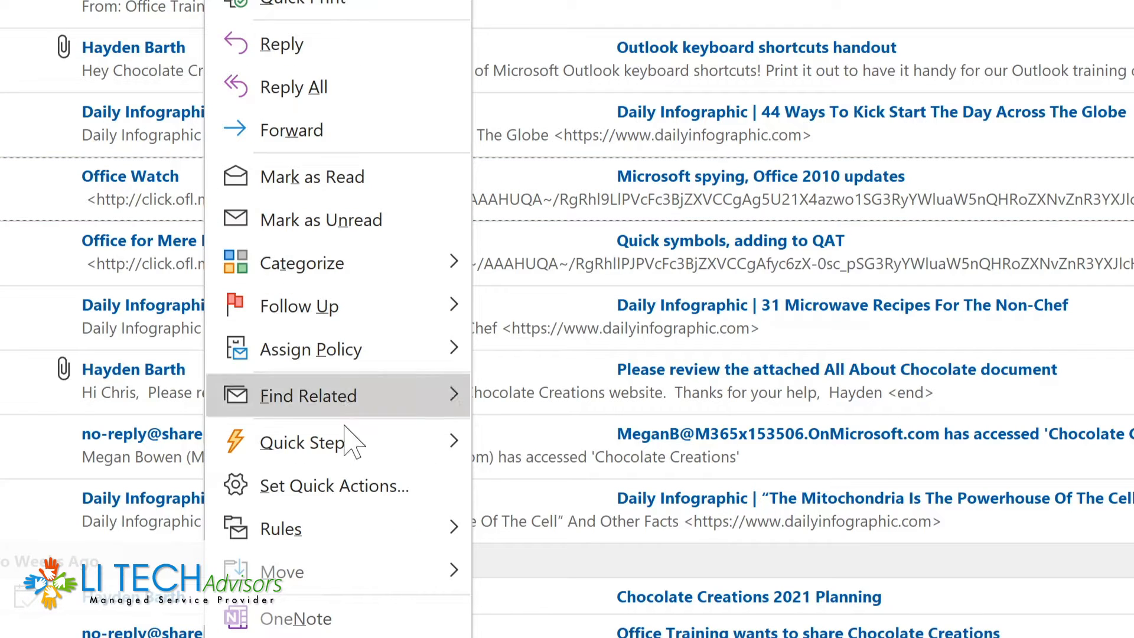
{"action": "mouse_move", "coordinate": [354, 534]}
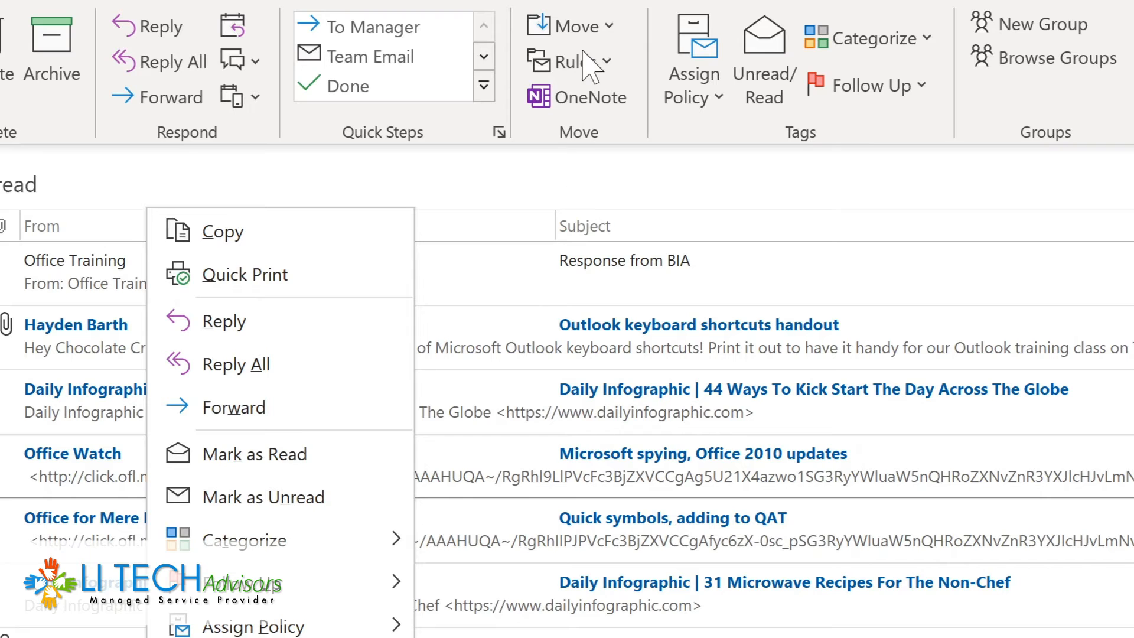
{"action": "left_click", "coordinate": [601, 64]}
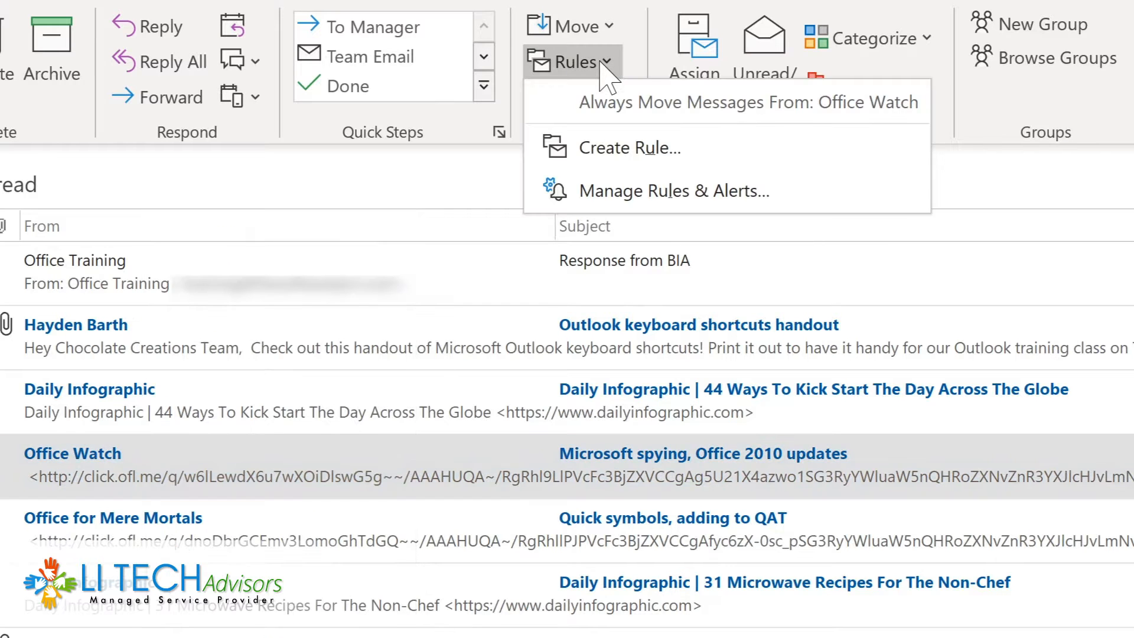
{"action": "left_click", "coordinate": [593, 142]}
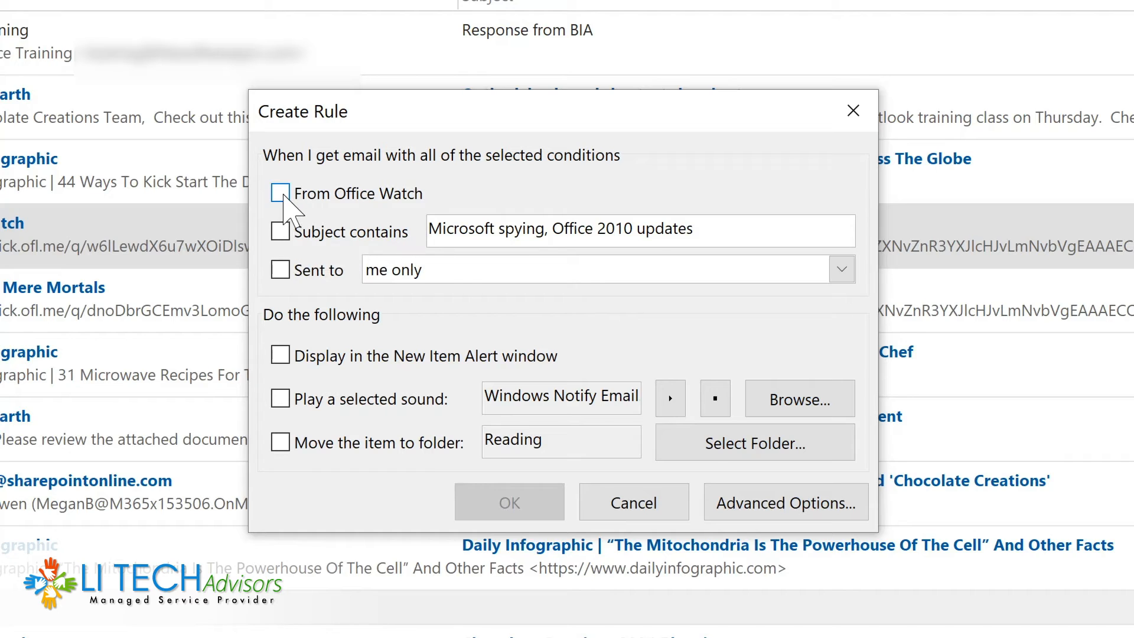
{"action": "left_click", "coordinate": [281, 193]}
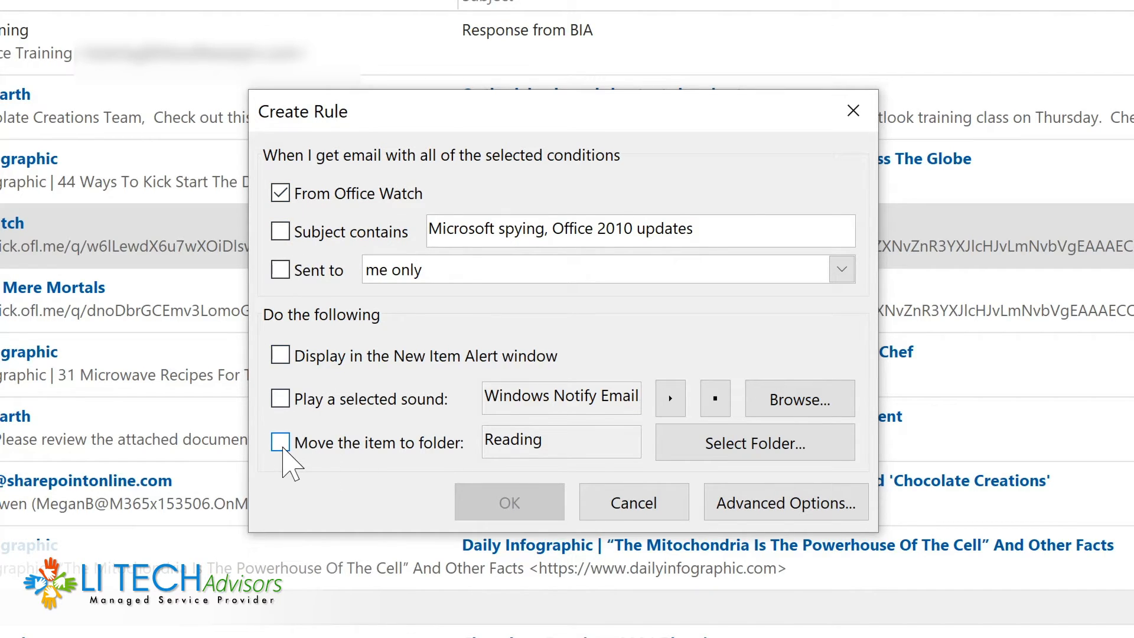
Make the rule move matching messages to the Tech Newsletters folder.
{"action": "left_click", "coordinate": [282, 445]}
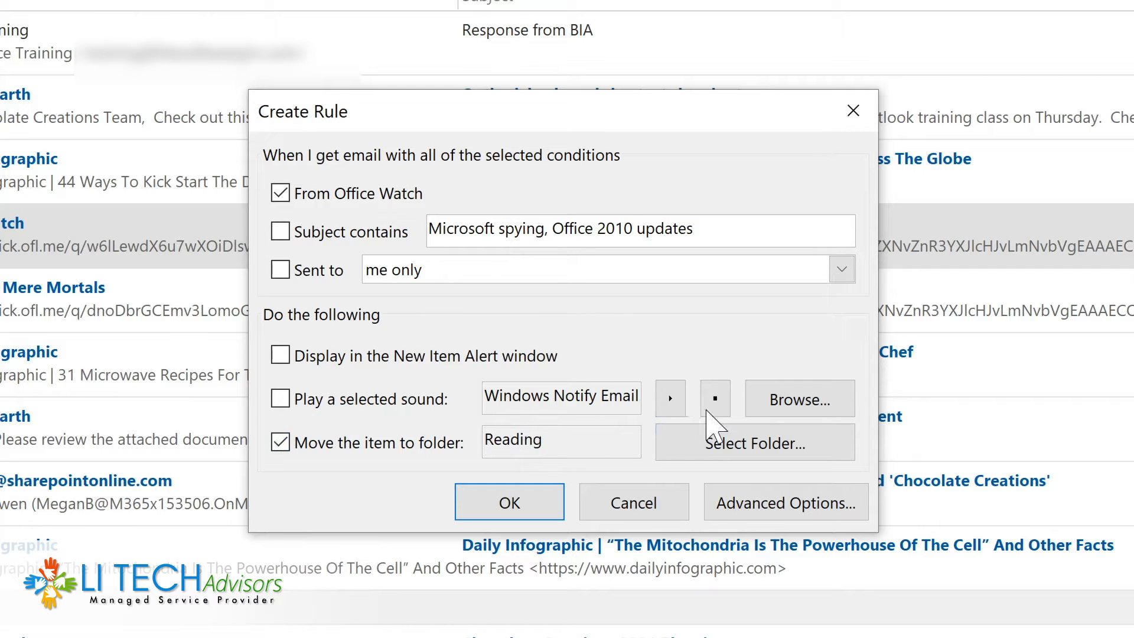
{"action": "left_click", "coordinate": [727, 440]}
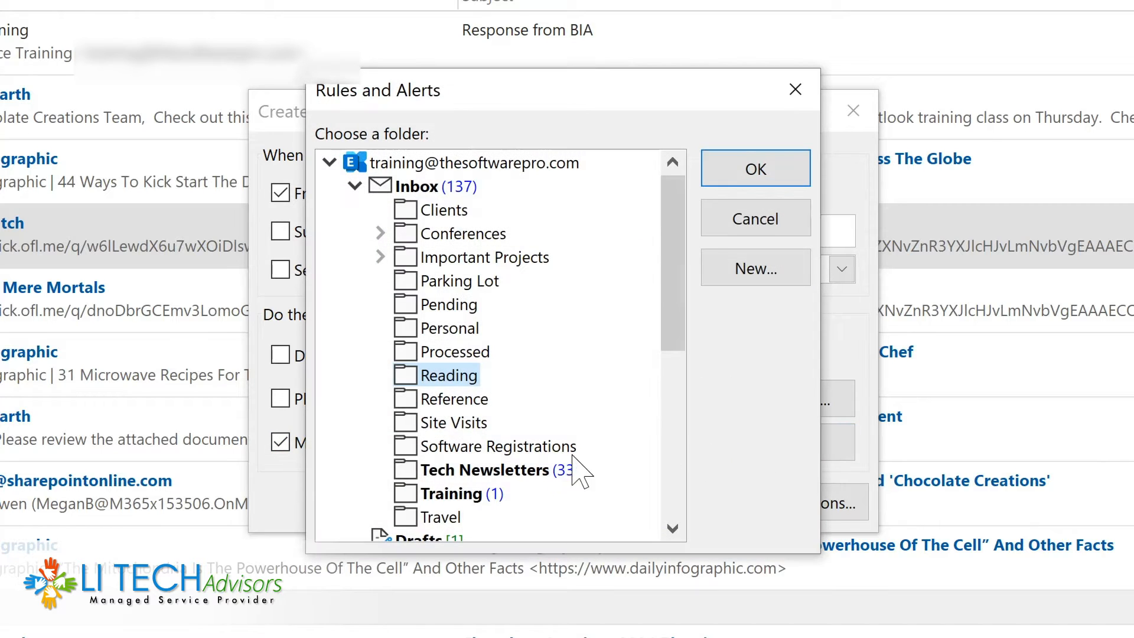
{"action": "left_click", "coordinate": [461, 471]}
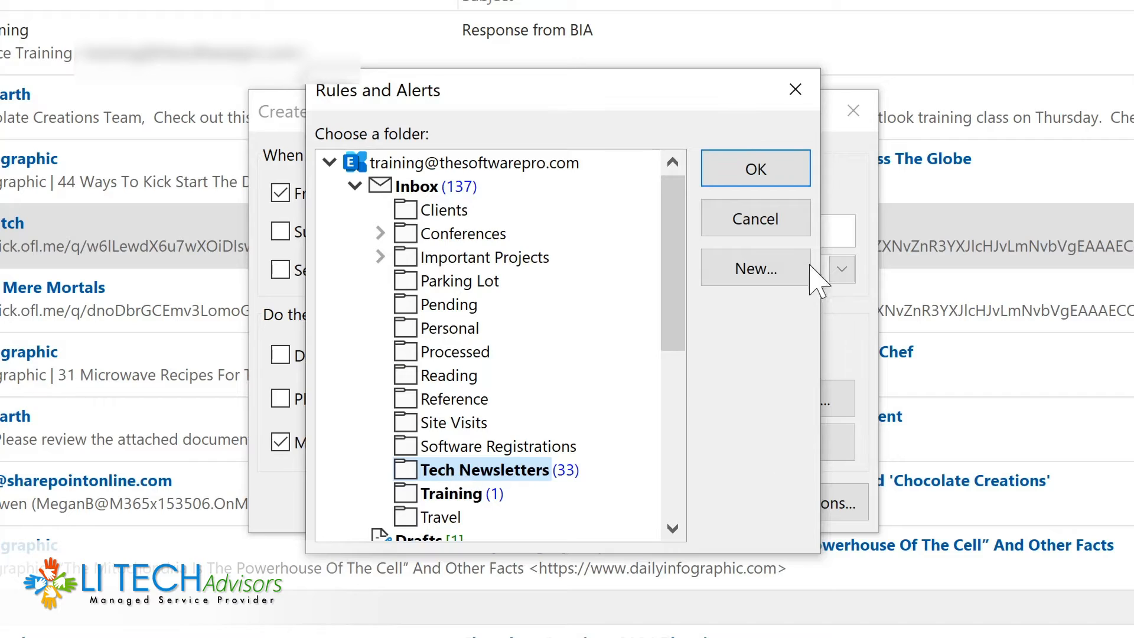
{"action": "left_click", "coordinate": [755, 169]}
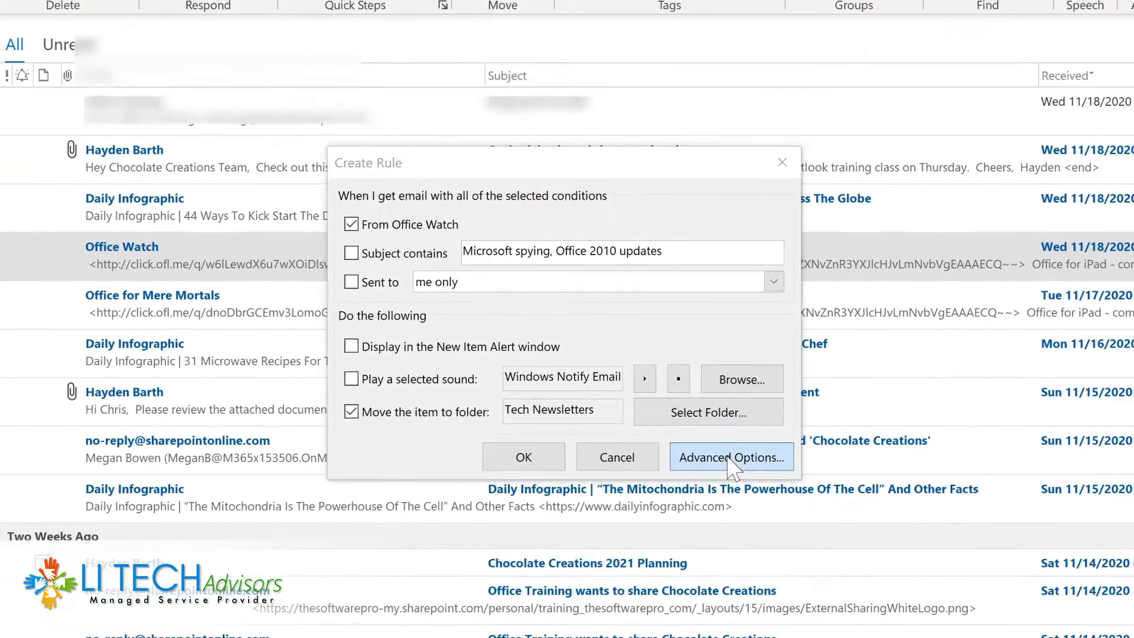
Go through the rule's advanced conditions, actions and exceptions unchanged, set it to run now on messages already in the Inbox, and finish it.
{"action": "left_click", "coordinate": [774, 504]}
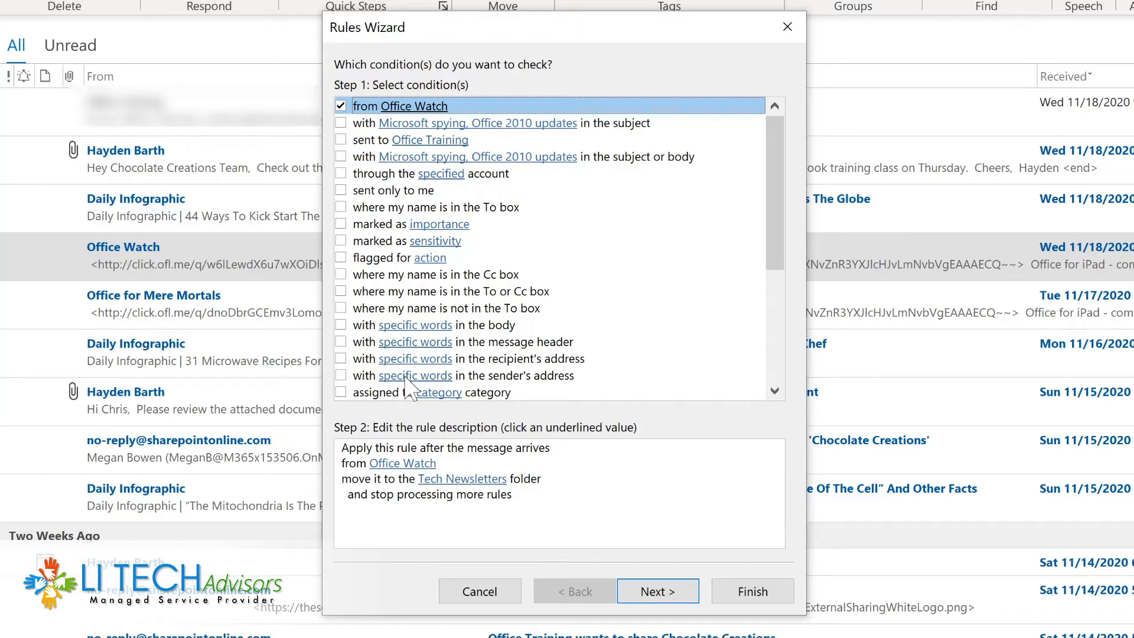
{"action": "left_click", "coordinate": [657, 591]}
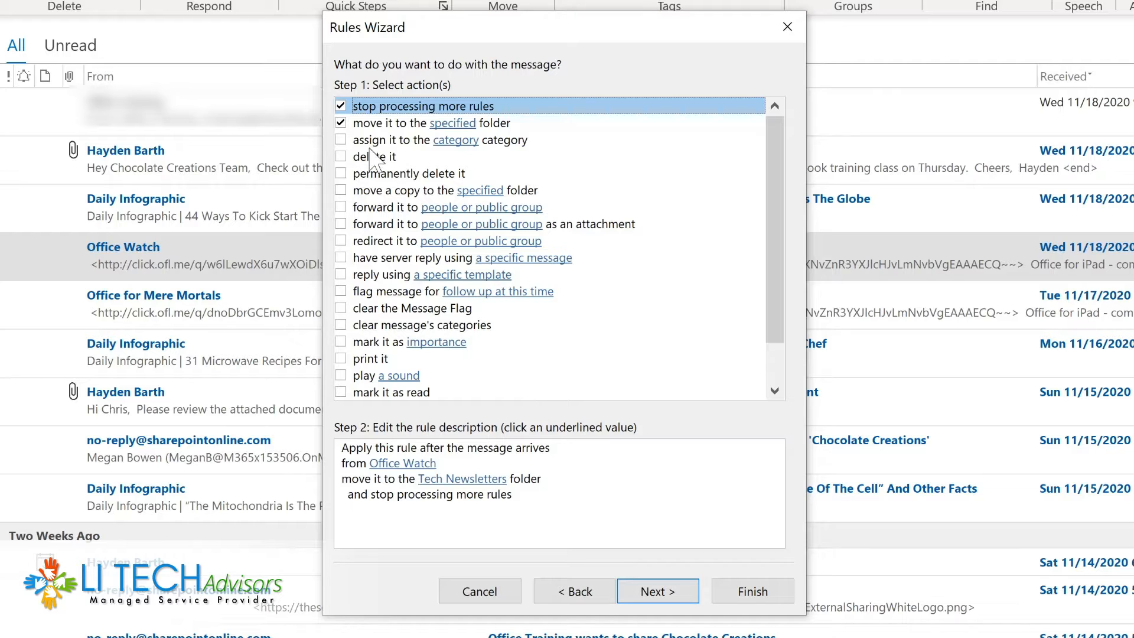
{"action": "left_click", "coordinate": [651, 593]}
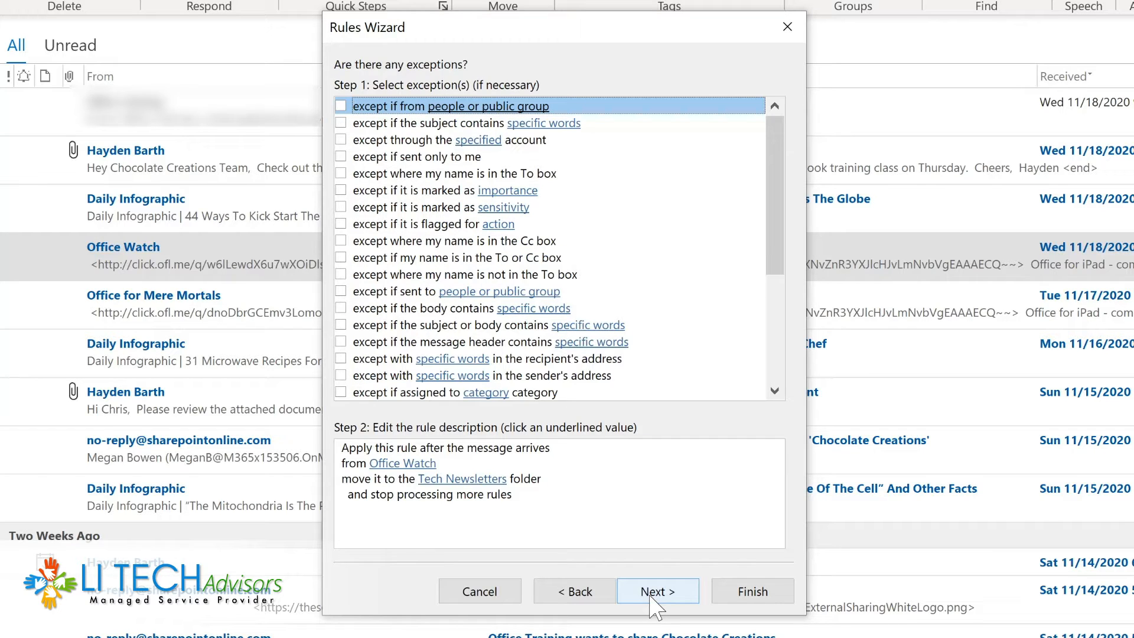
{"action": "left_click", "coordinate": [653, 592]}
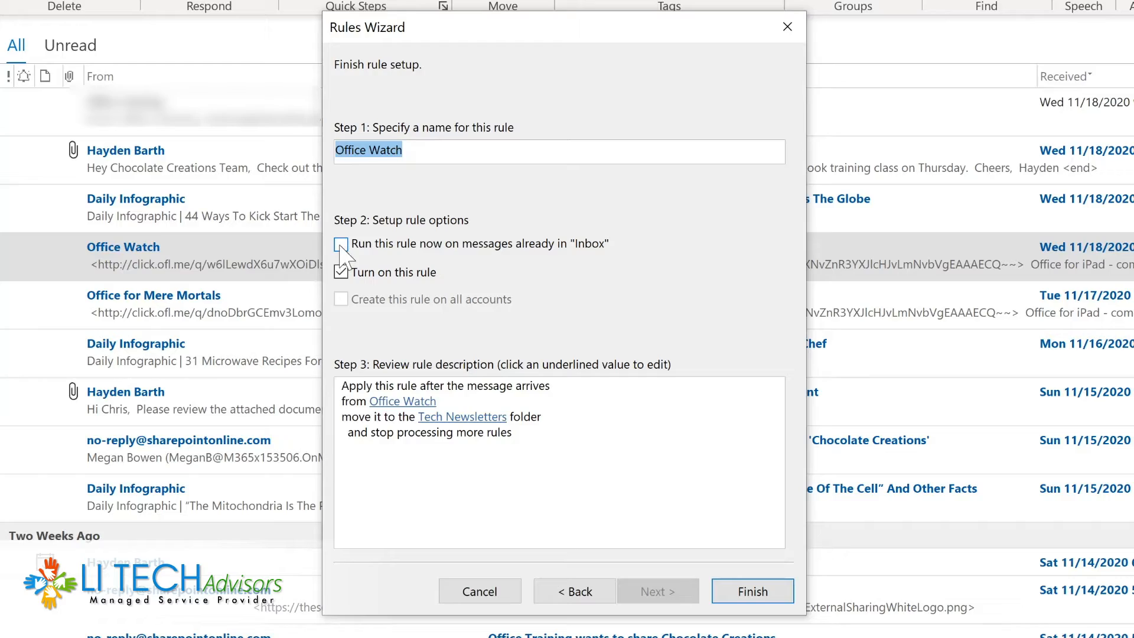
{"action": "left_click", "coordinate": [341, 244]}
{"action": "left_click", "coordinate": [742, 592]}
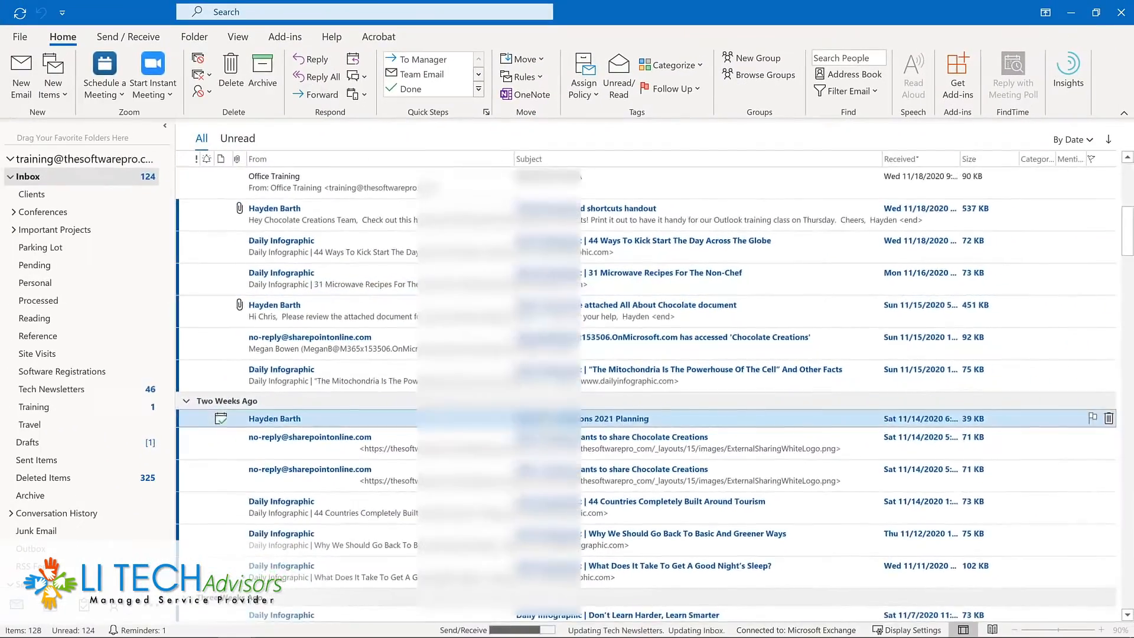
View the messages in the Tech Newsletters folder and open the rules and alerts manager.
{"action": "left_click", "coordinate": [83, 391]}
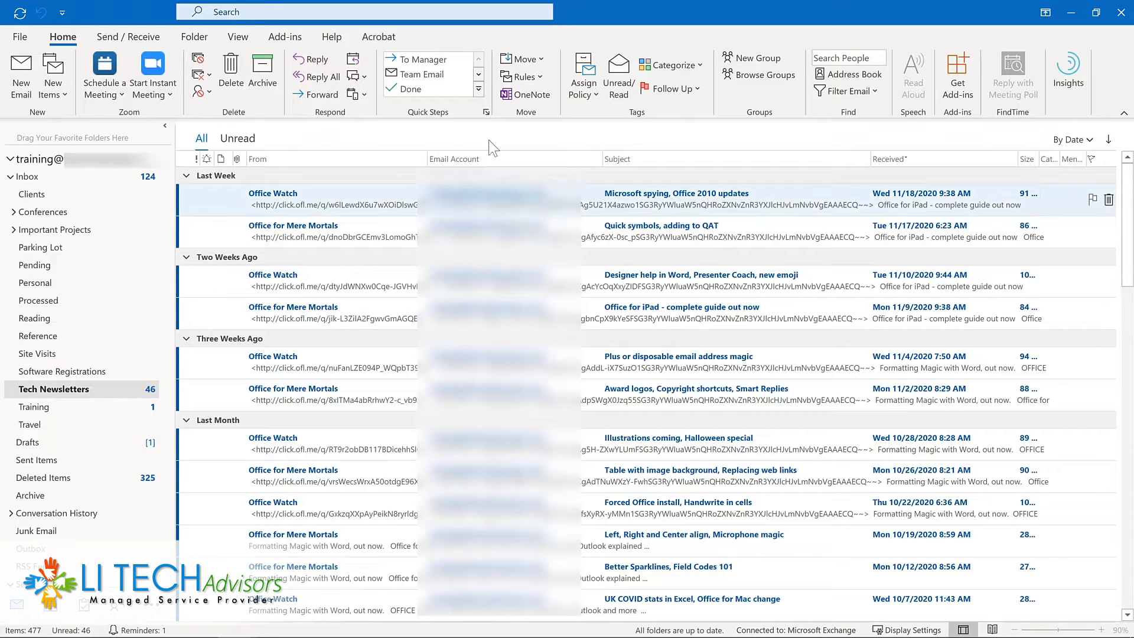
{"action": "left_click", "coordinate": [534, 79]}
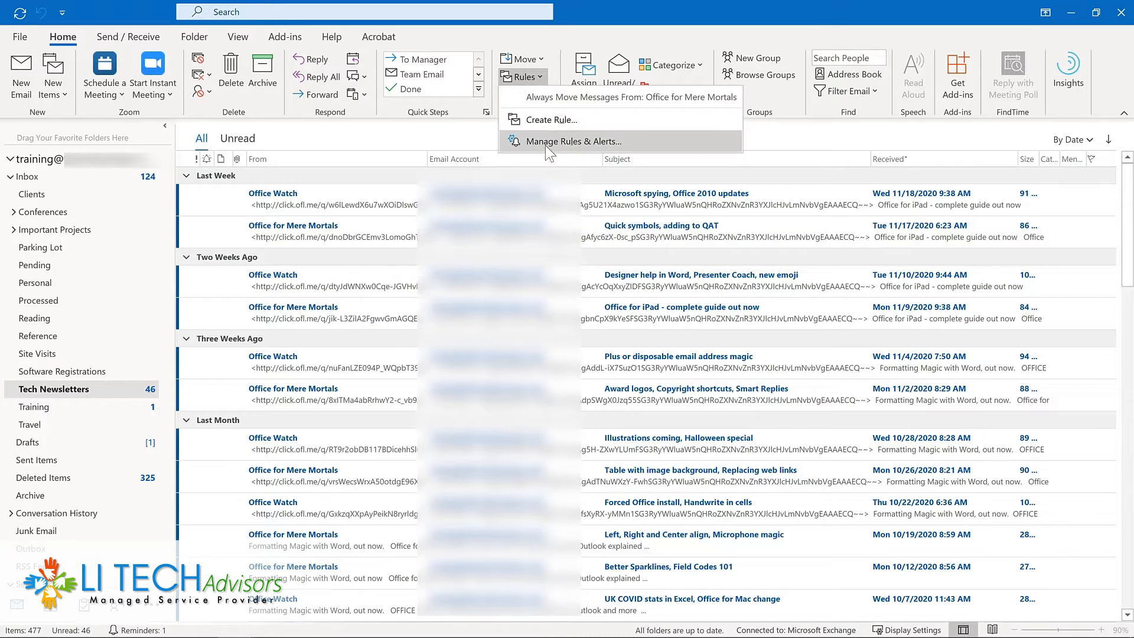
{"action": "left_click", "coordinate": [544, 141]}
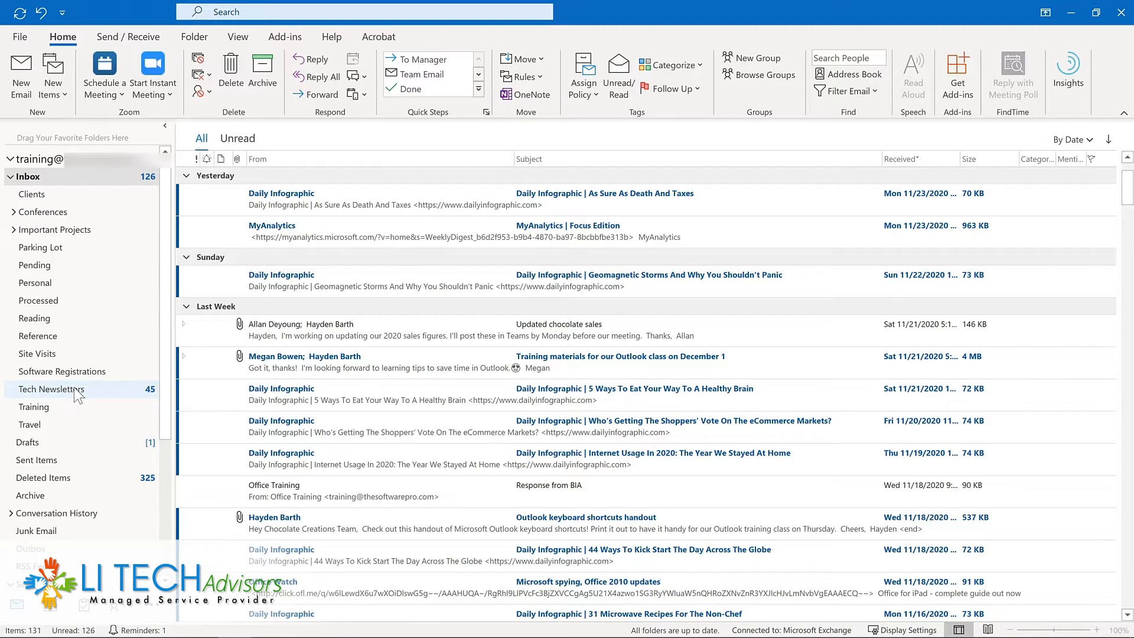
Add the Tech Newsletters and Training folders to Favorites.
{"action": "left_click_drag", "start_coordinate": [77, 392], "coordinate": [78, 133]}
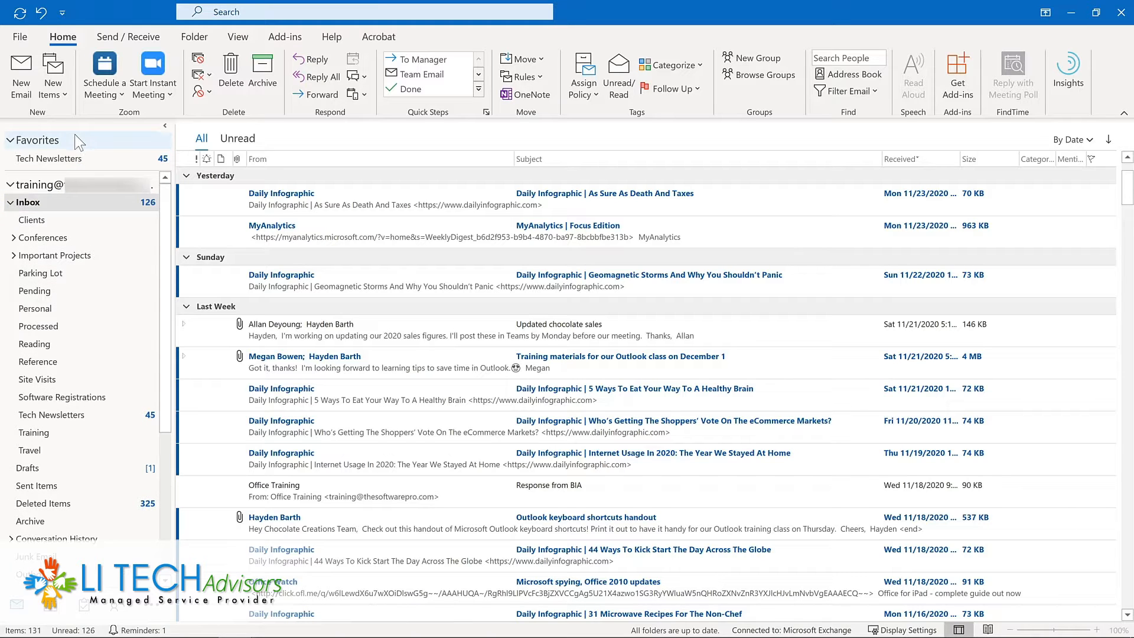
{"action": "right_click", "coordinate": [57, 433]}
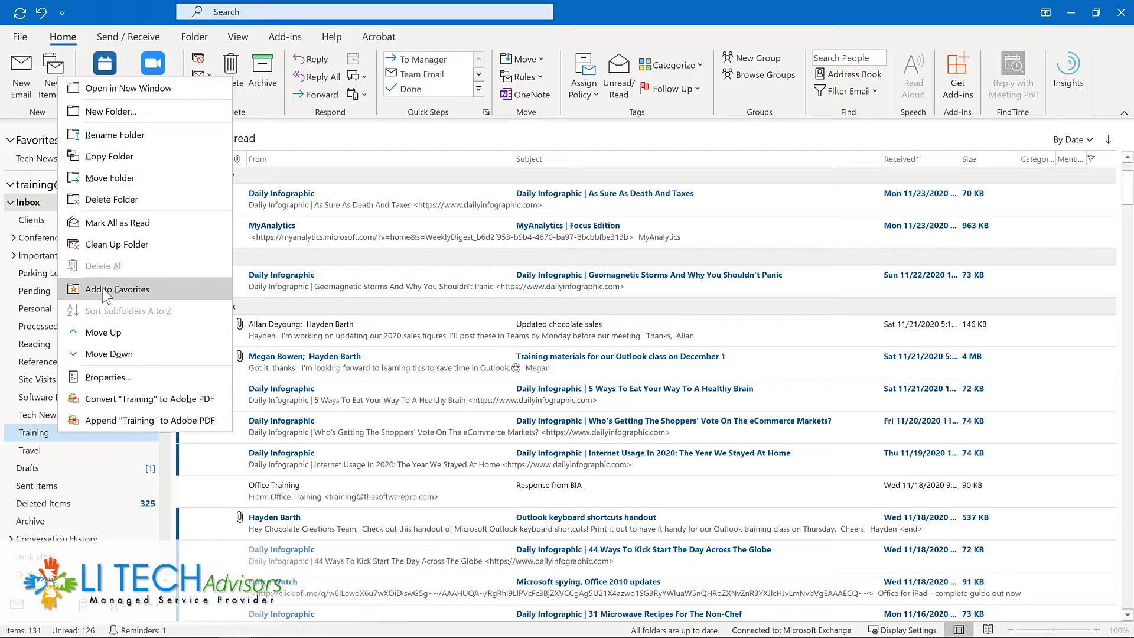
{"action": "left_click", "coordinate": [101, 288]}
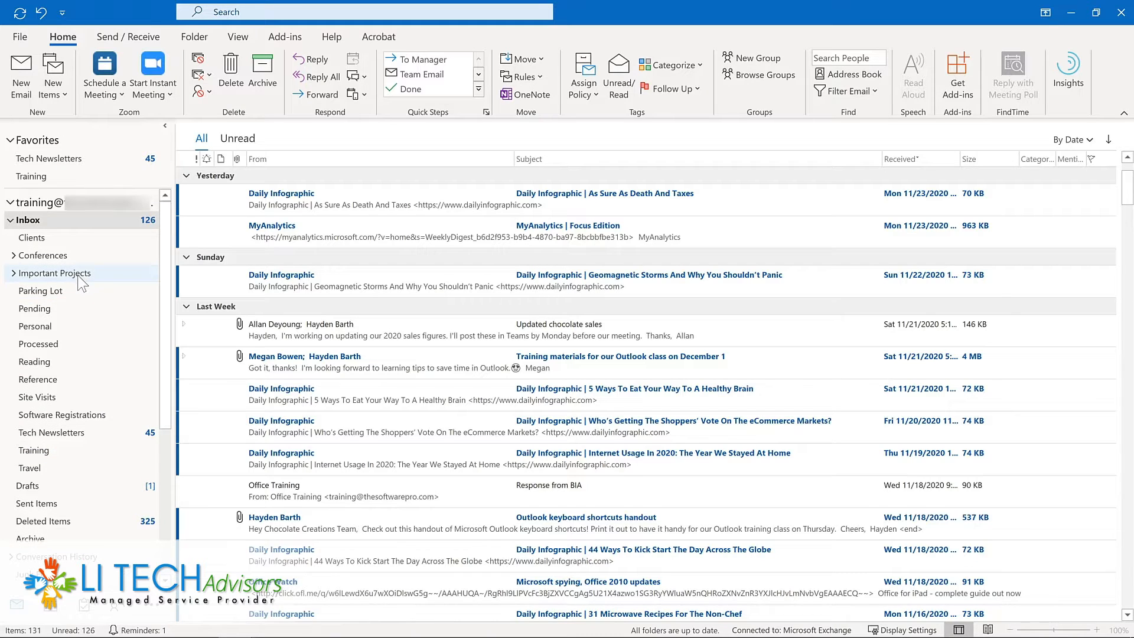
Add the Important Projects folder to Favorites.
{"action": "left_click", "coordinate": [82, 276]}
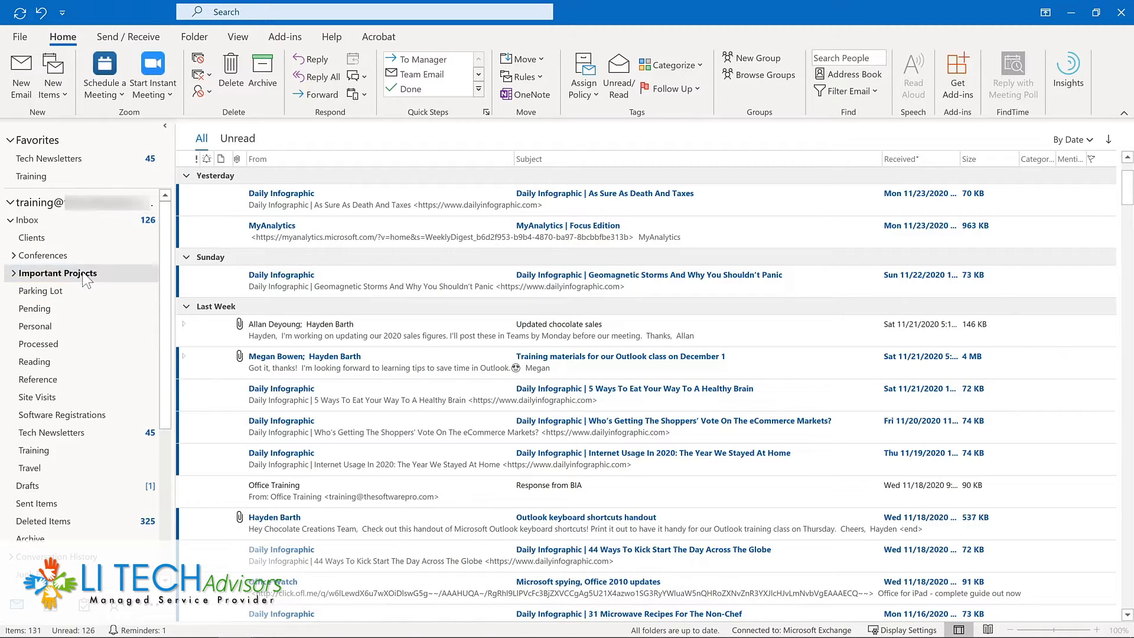
{"action": "left_click", "coordinate": [199, 43]}
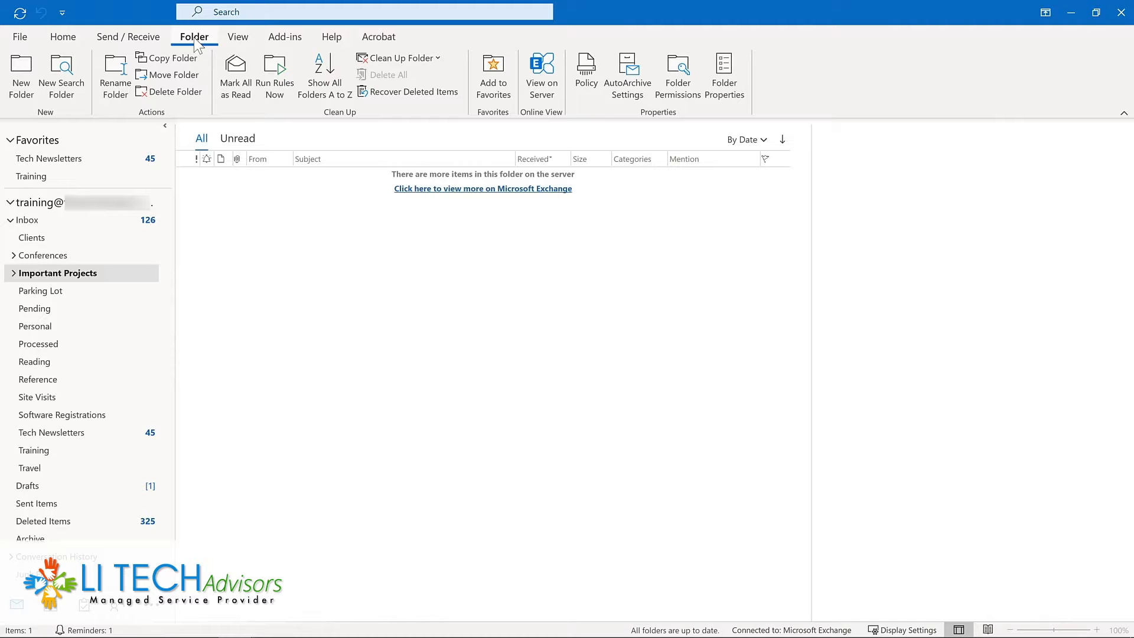
{"action": "left_click", "coordinate": [484, 84]}
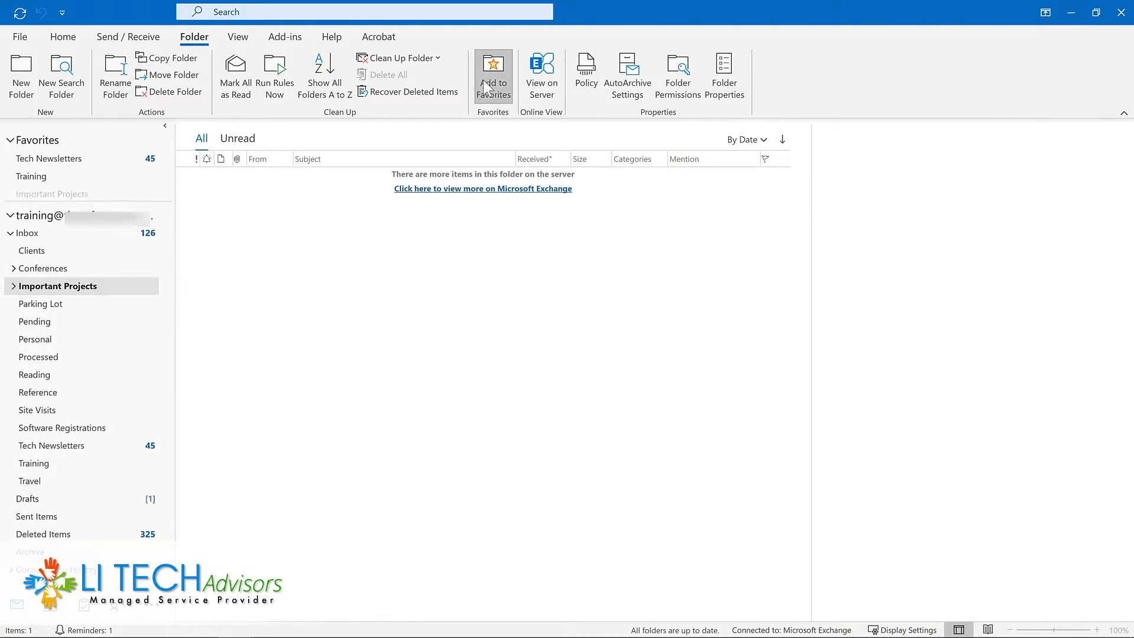
Open Tech Newsletters from Favorites and move it to the end of the Favorites list.
{"action": "left_click", "coordinate": [47, 159]}
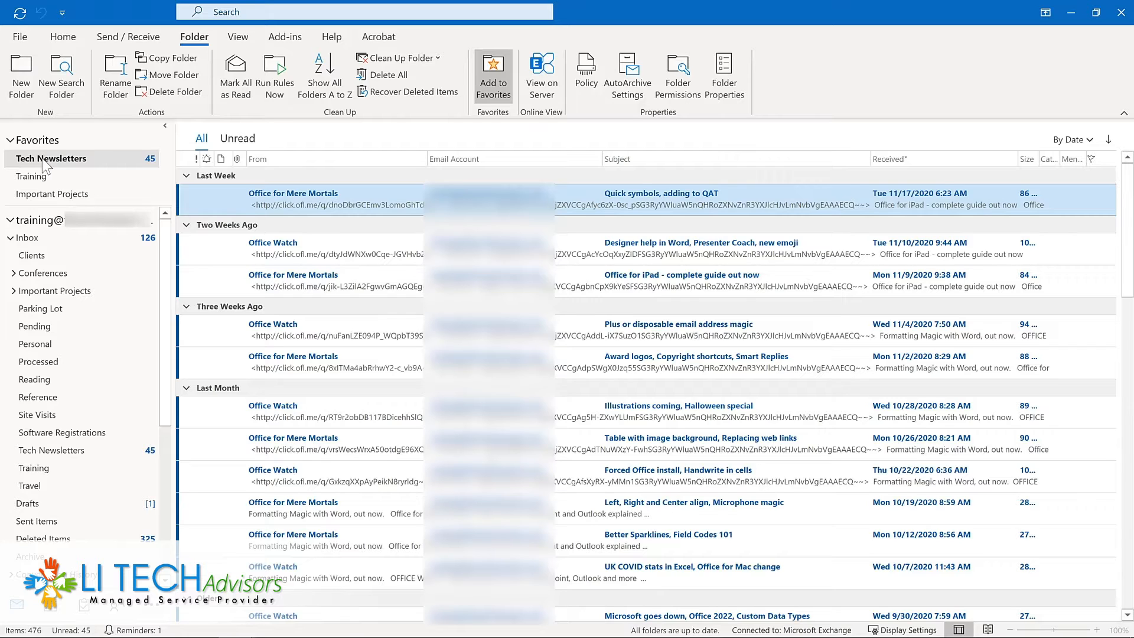
{"action": "left_click_drag", "start_coordinate": [42, 162], "coordinate": [45, 201]}
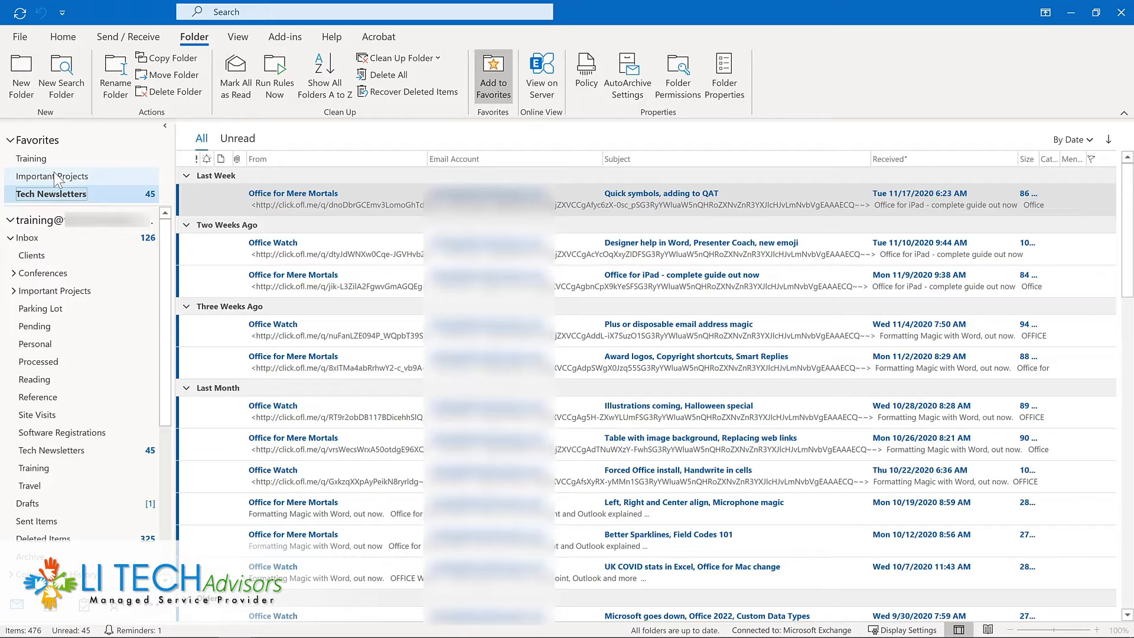
Remove the Important Projects folder from Favorites.
{"action": "right_click", "coordinate": [55, 177]}
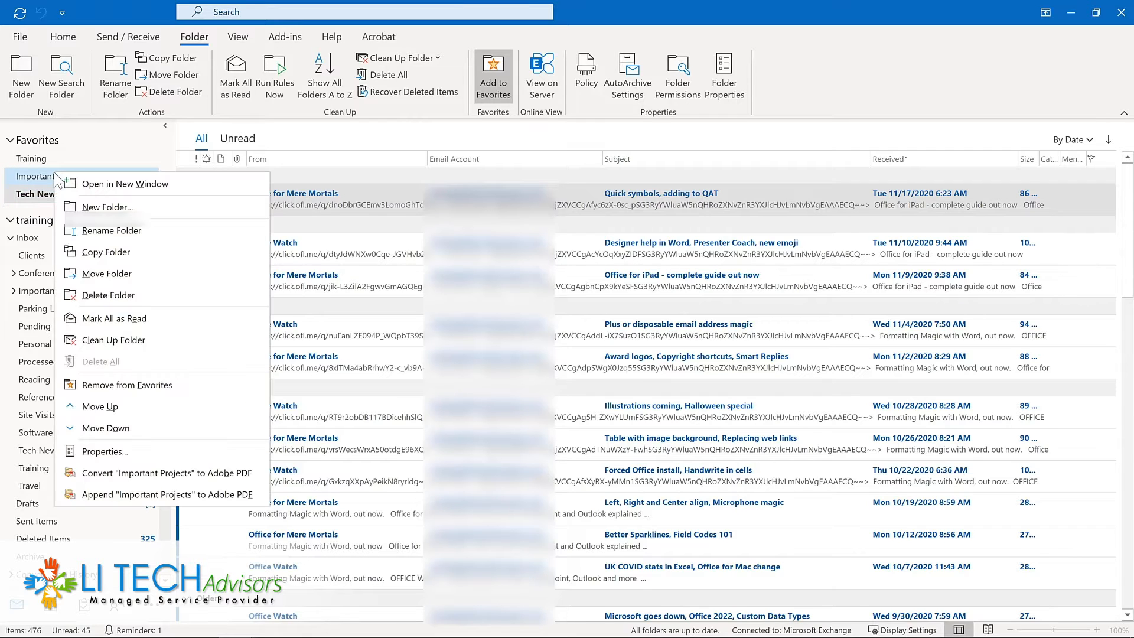
{"action": "left_click", "coordinate": [115, 381]}
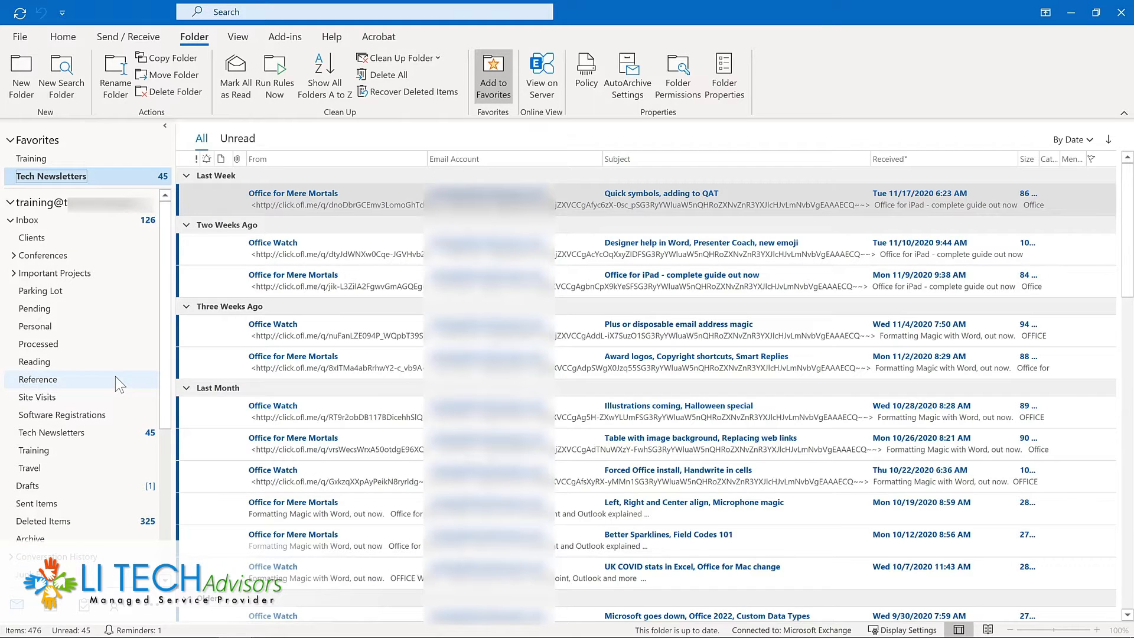
Go to the Inbox and move the Office Watch message "Microsoft spying, Office 2010 updates" to Tech Newsletters in Favorites.
{"action": "key", "text": "ctrl+shift+i"}
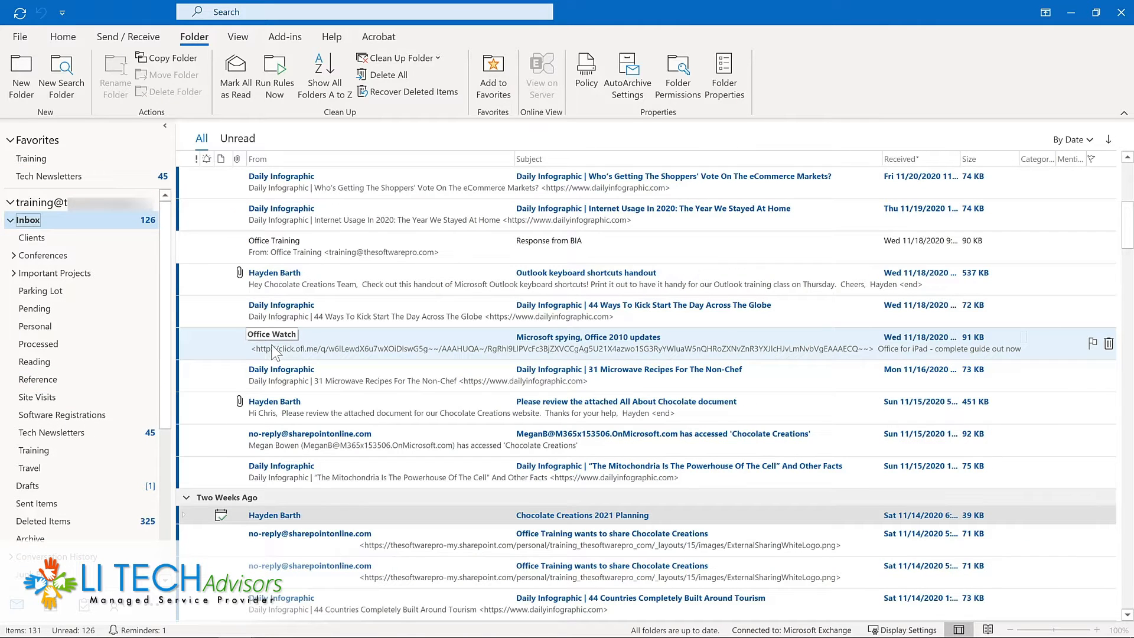
{"action": "left_click_drag", "start_coordinate": [274, 353], "coordinate": [92, 179]}
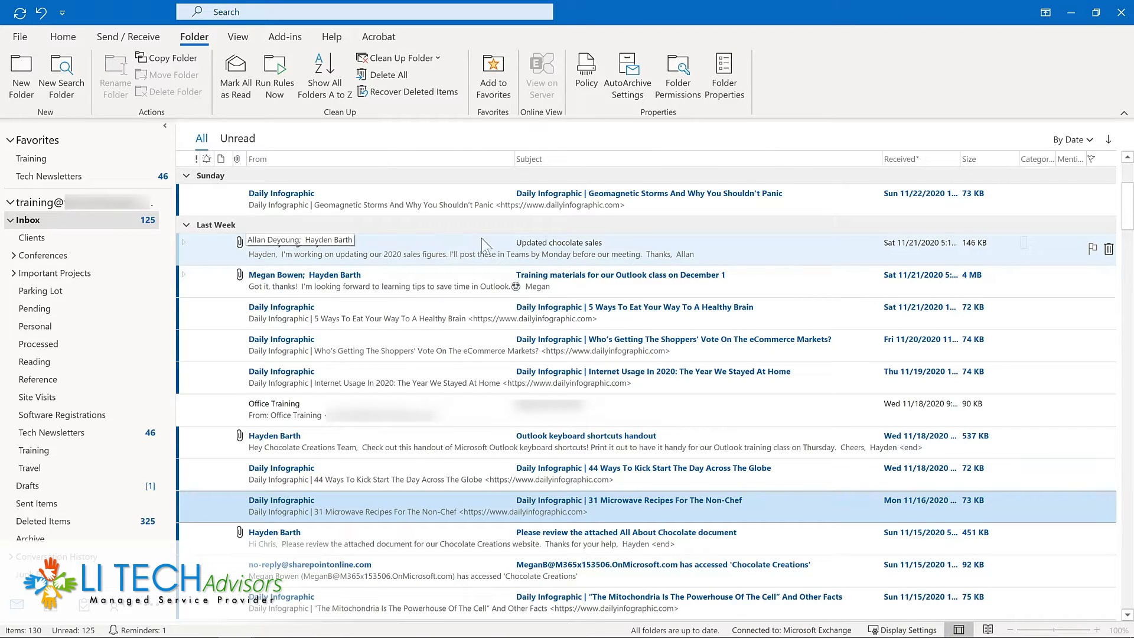
Flag the "Updated chocolate sales" message for follow-up with a reminder, setting its start date to Monday, November 30, 2020.
{"action": "right_click", "coordinate": [1093, 248]}
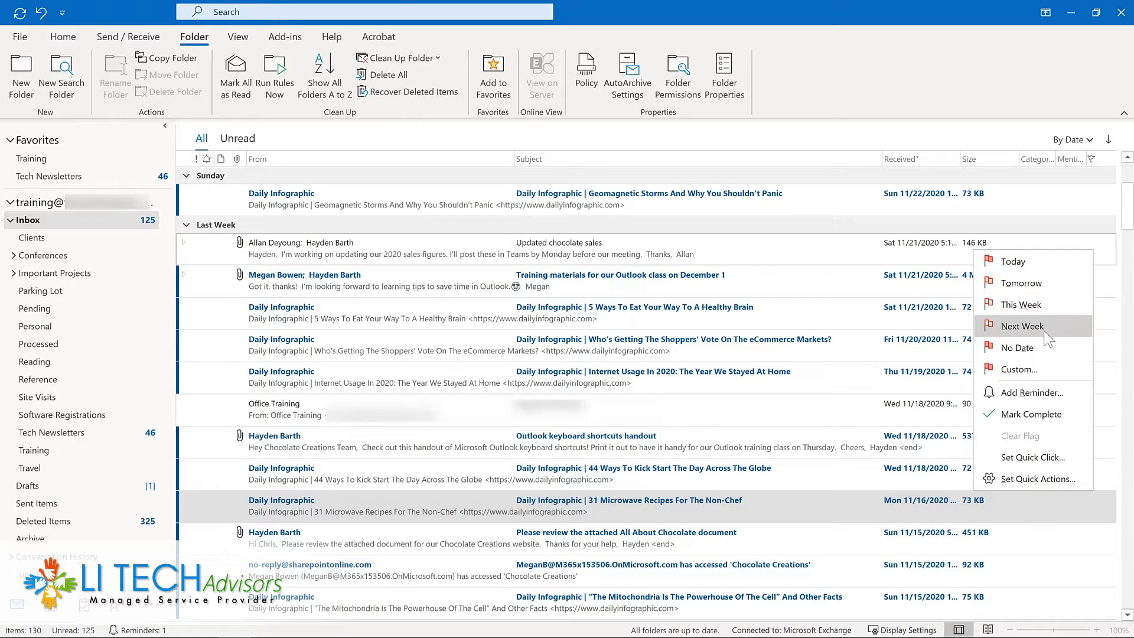
{"action": "left_click", "coordinate": [1030, 388]}
{"action": "left_click", "coordinate": [673, 305]}
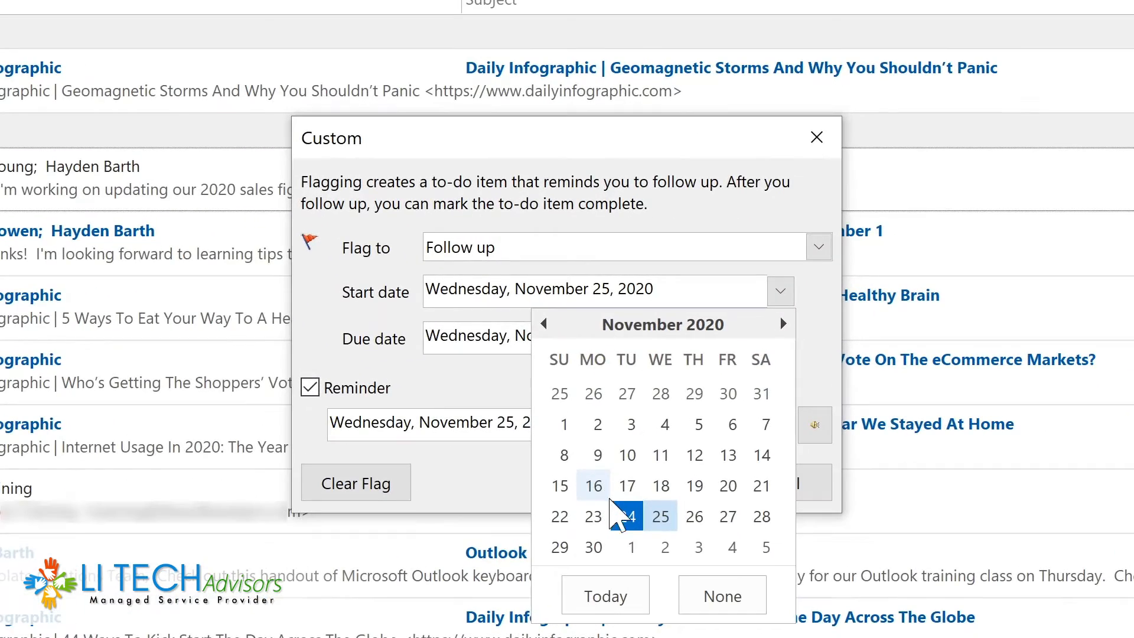
{"action": "left_click", "coordinate": [593, 547]}
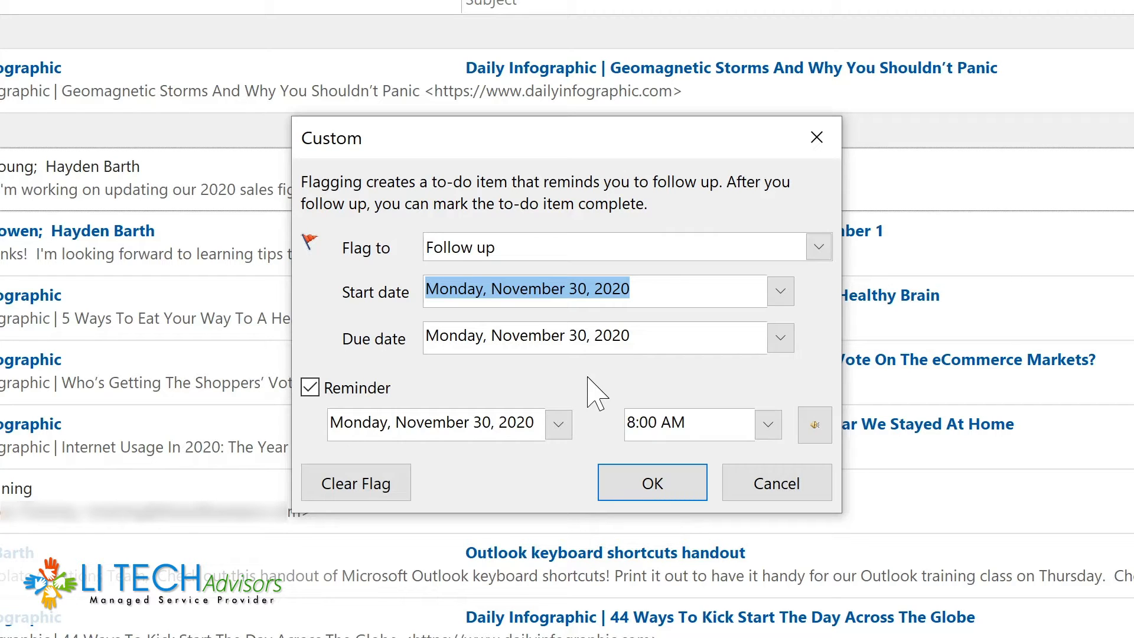
{"action": "left_click", "coordinate": [657, 483]}
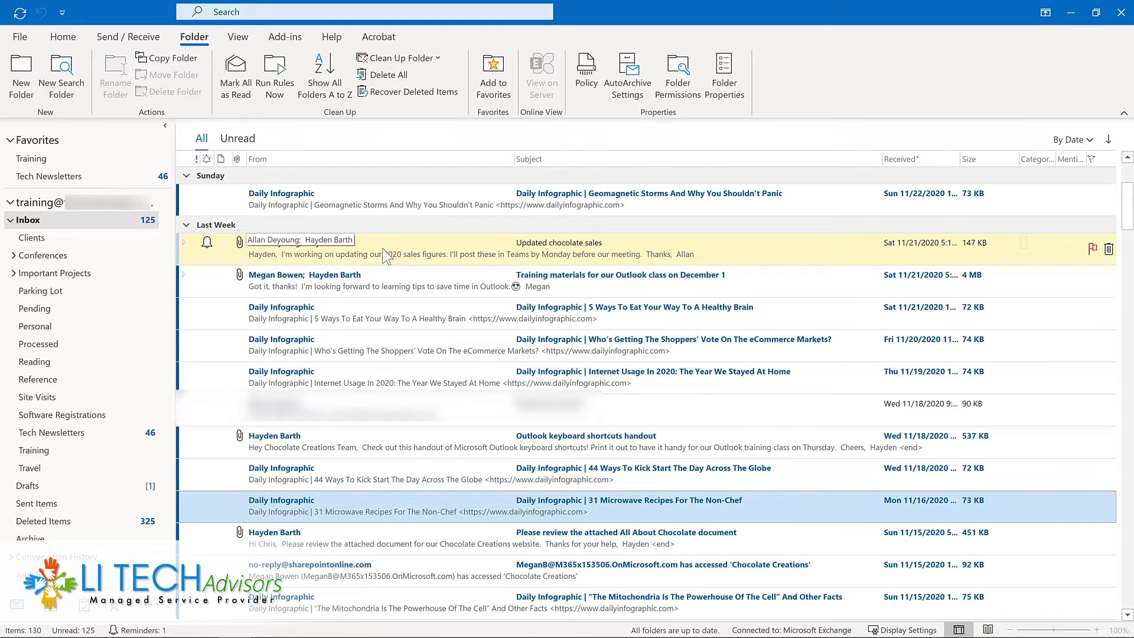
Open the "Updated chocolate sales" message, look through its follow-up flag options, and close the message.
{"action": "double_click", "coordinate": [385, 256]}
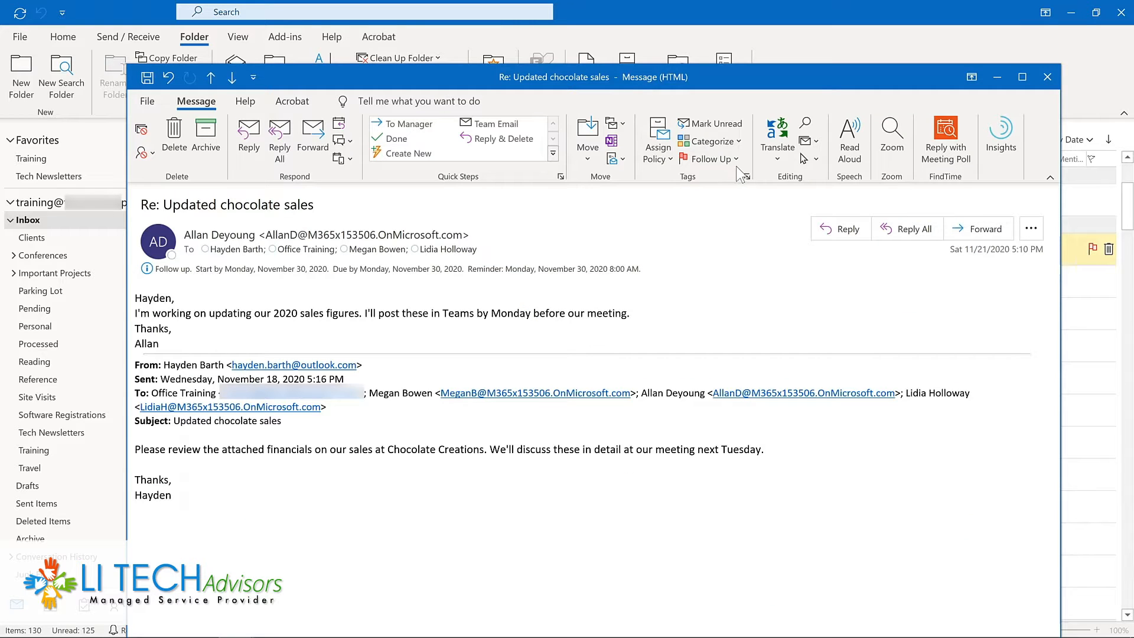
{"action": "left_click", "coordinate": [735, 160]}
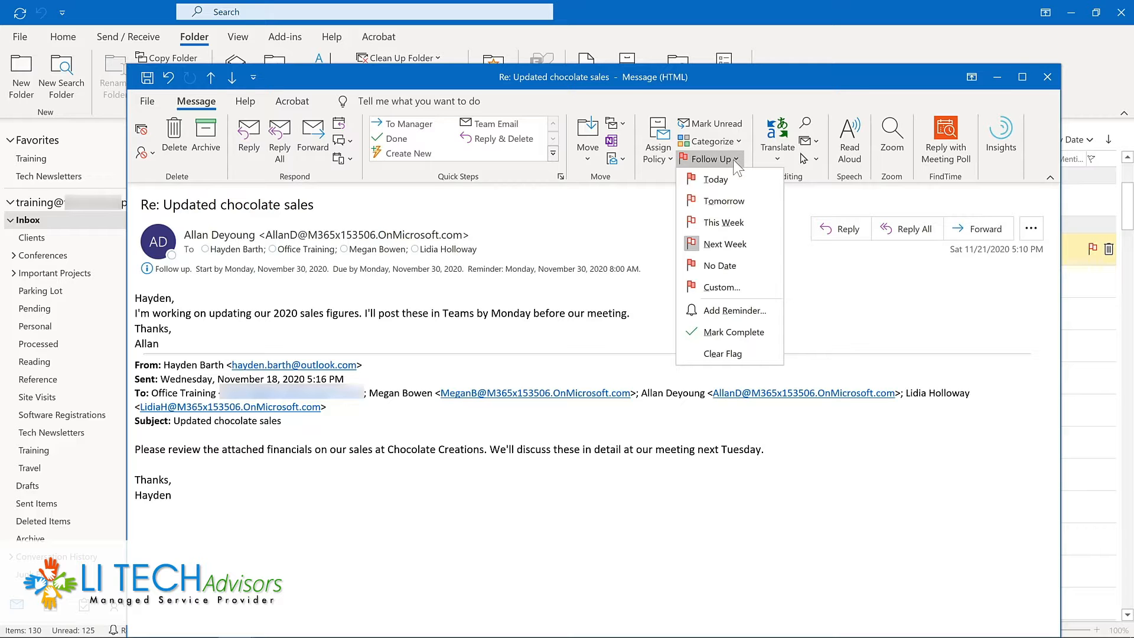
{"action": "left_click", "coordinate": [1048, 76]}
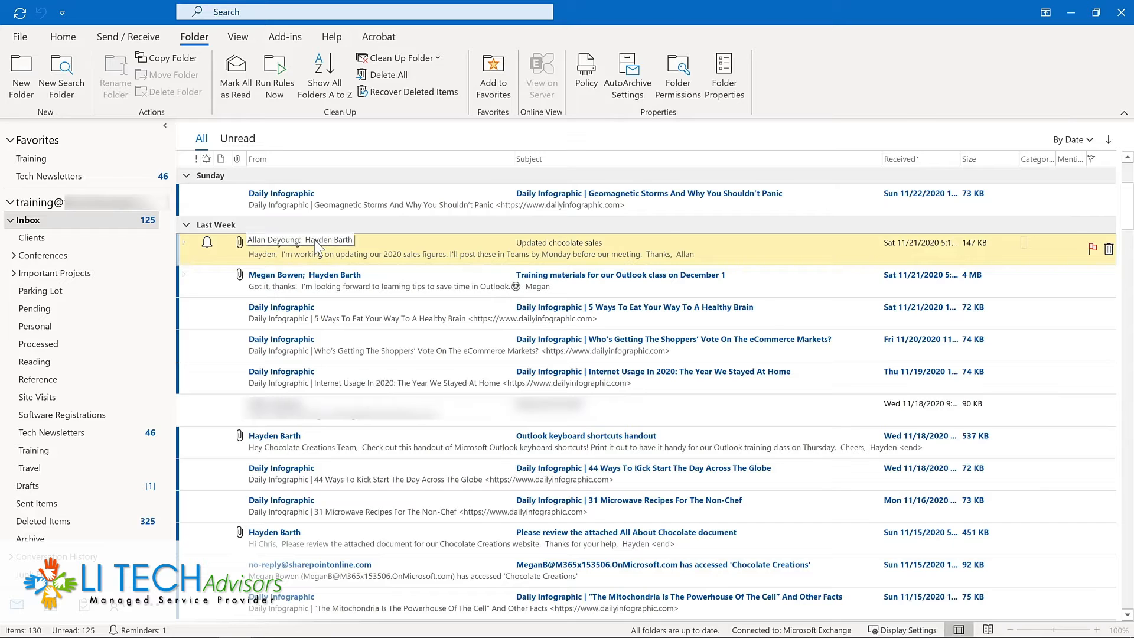
Copy the Inbox message "Please review the attached All About Chocolate document" to Tasks as a new task with the message attached.
{"action": "scroll", "coordinate": [315, 242], "scroll_direction": "down", "scroll_amount": 3}
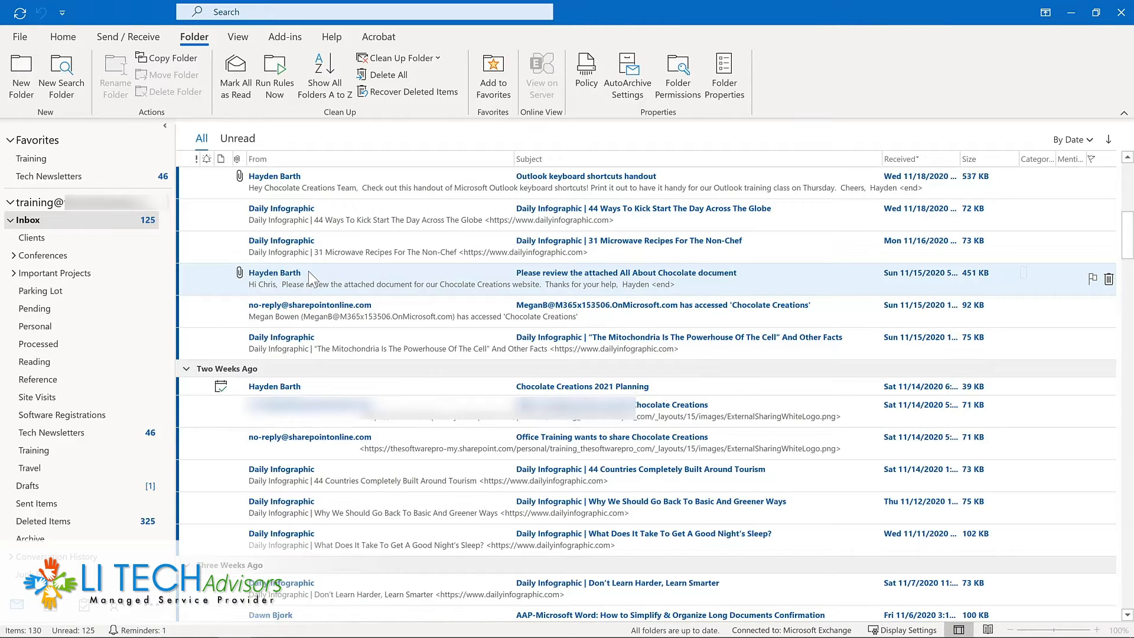
{"action": "left_click_drag", "start_coordinate": [308, 272], "coordinate": [84, 606]}
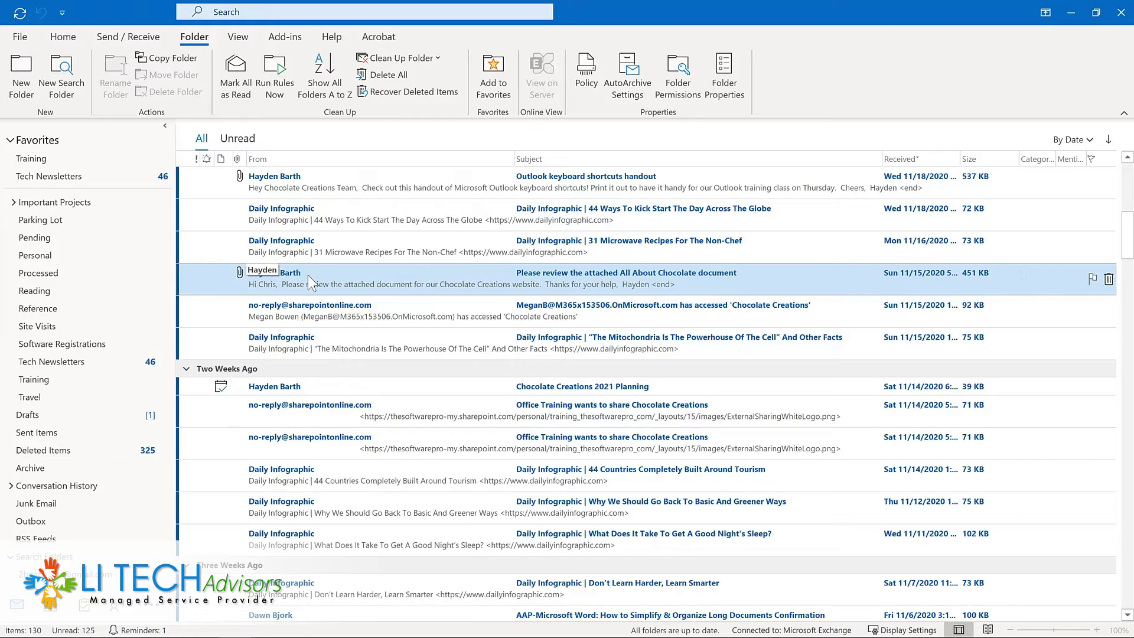
{"action": "left_click_drag", "start_coordinate": [307, 275], "coordinate": [82, 602]}
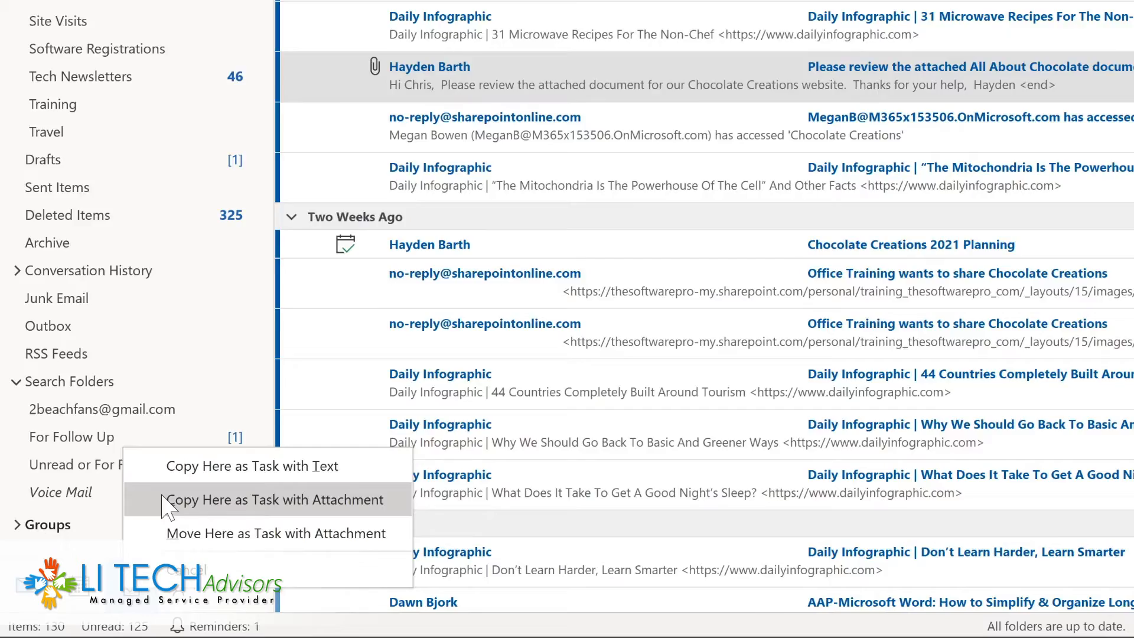
{"action": "left_click", "coordinate": [207, 464]}
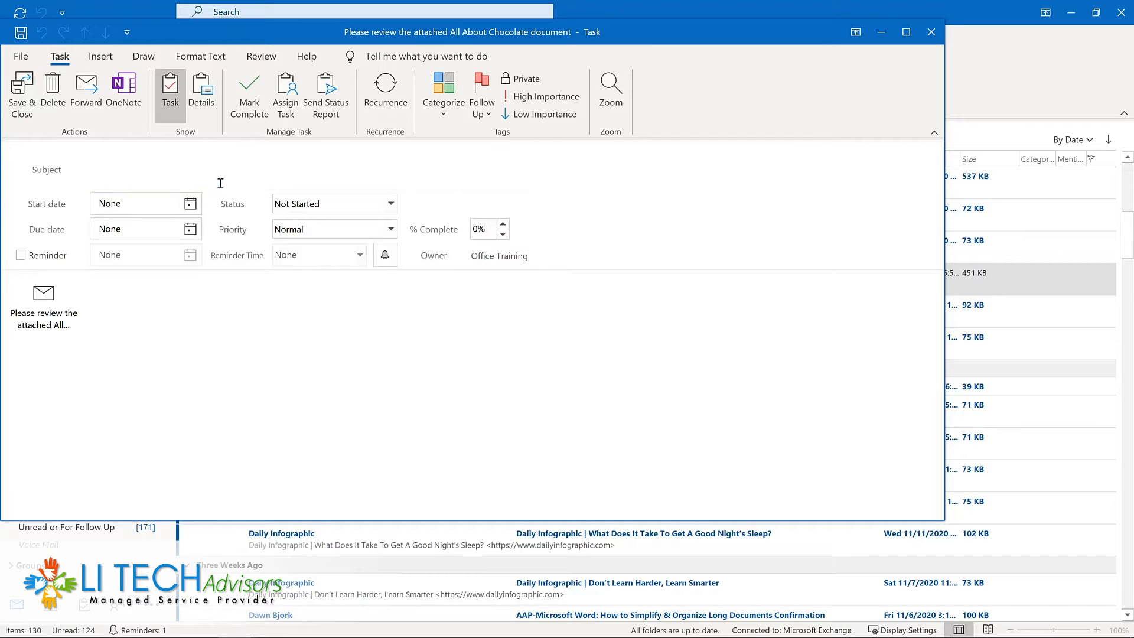
Set the new task's start date to Thursday, 12/3/2020 and turn on its reminder.
{"action": "left_click", "coordinate": [190, 204]}
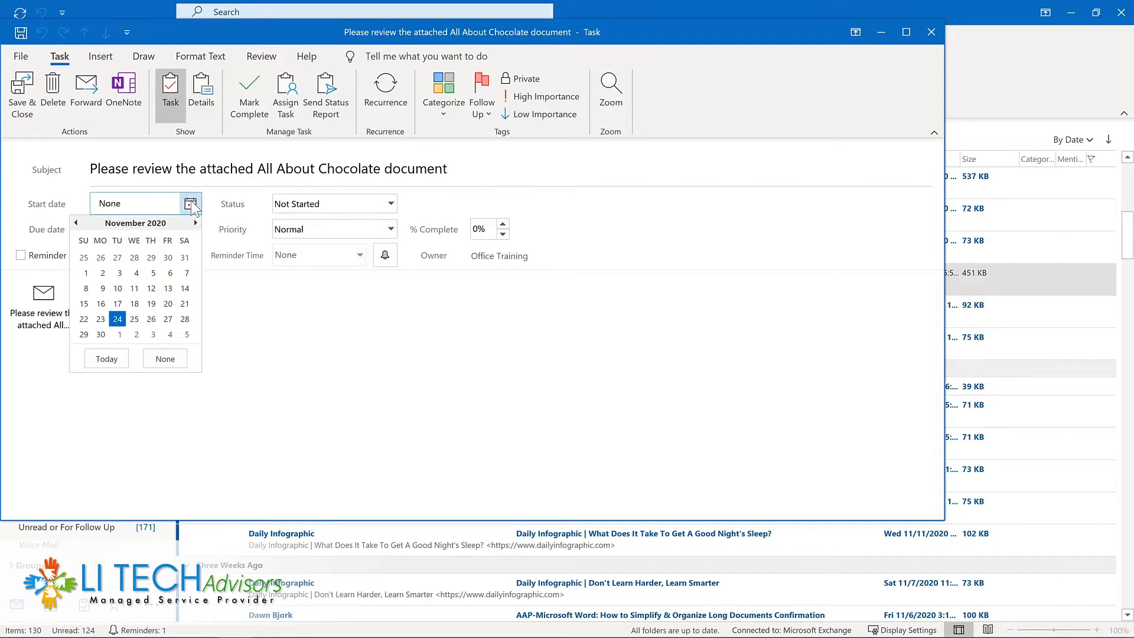
{"action": "left_click", "coordinate": [152, 335]}
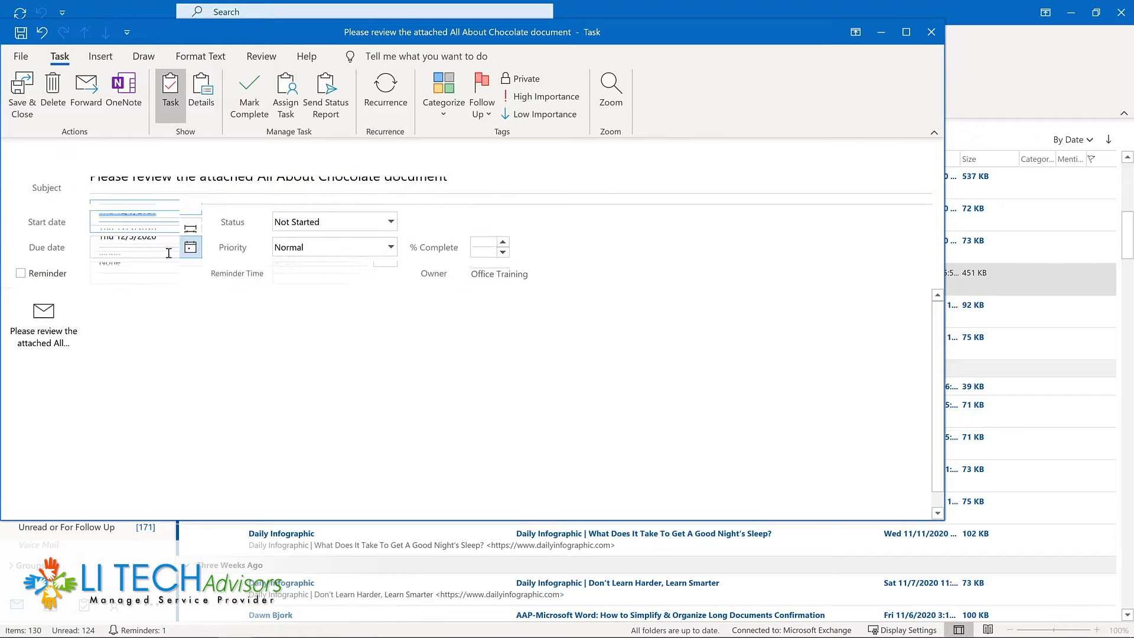
{"action": "left_click", "coordinate": [20, 273]}
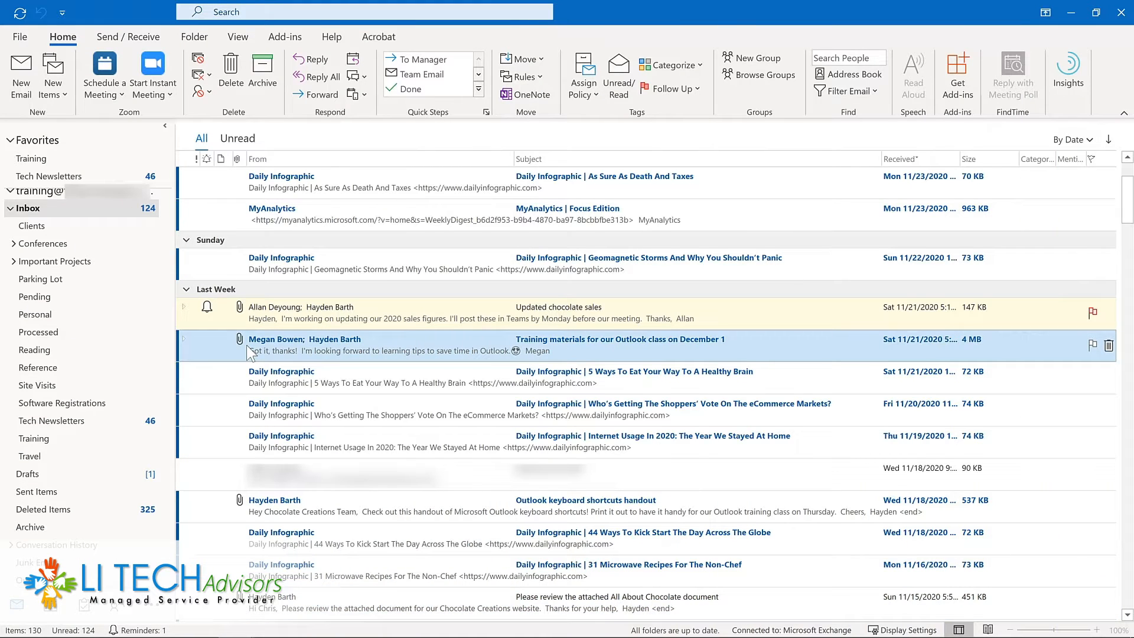
Create and send a meeting request from the Training materials message, titled "Review materials for Outlook training", for 11/30/2020 11:00 AM to 12:00 PM, location Virtual.
{"action": "left_click_drag", "start_coordinate": [249, 353], "coordinate": [47, 609]}
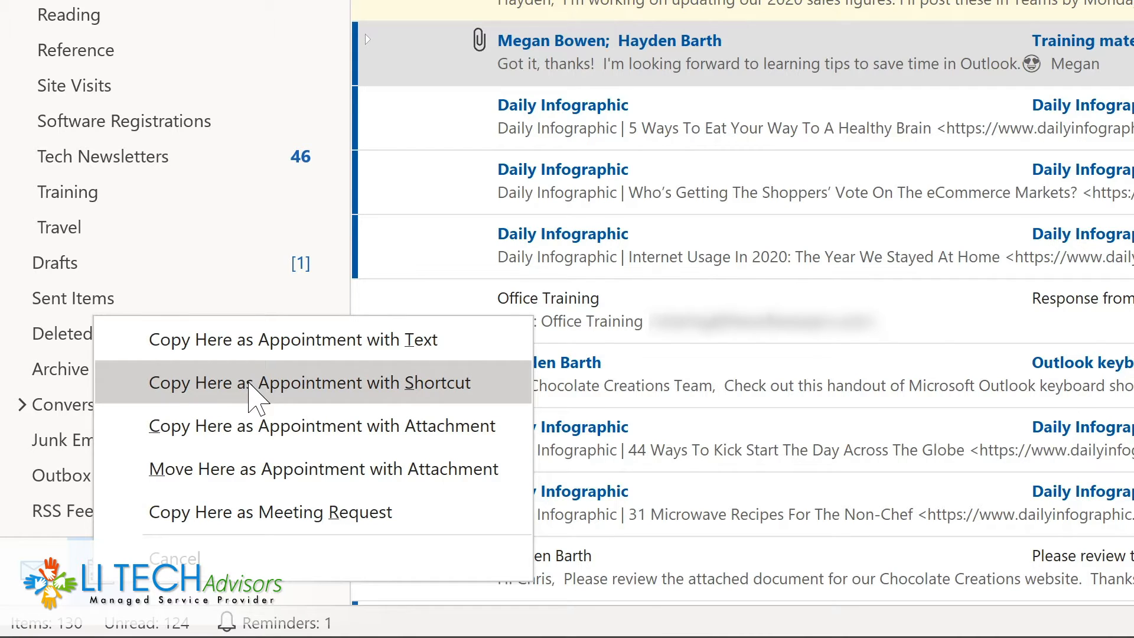
{"action": "left_click", "coordinate": [251, 382]}
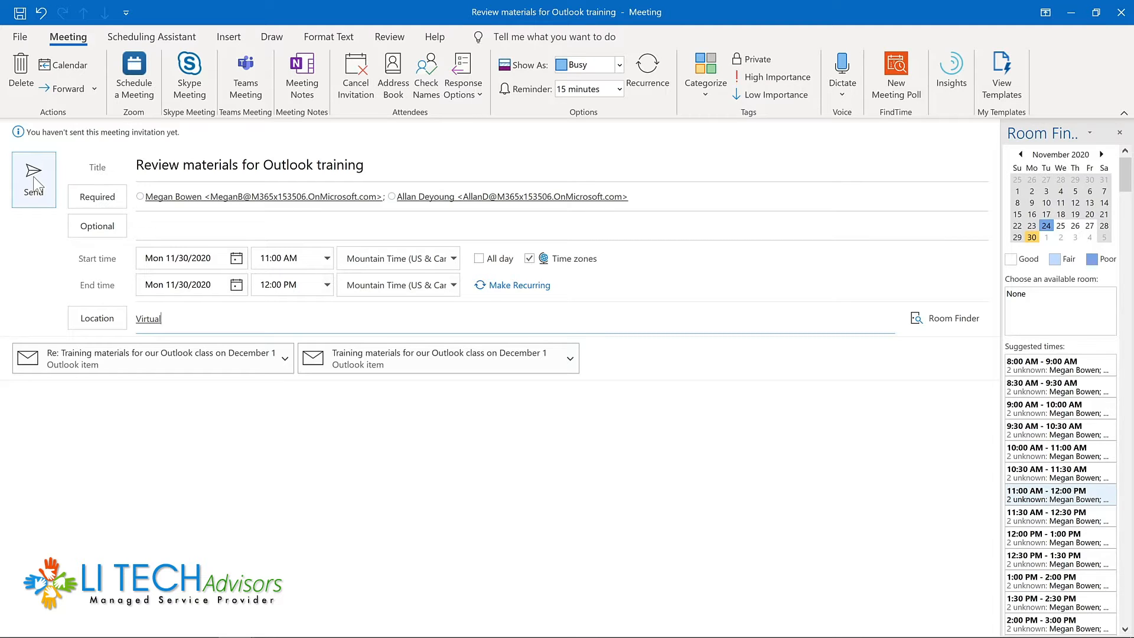
{"action": "left_click", "coordinate": [34, 180]}
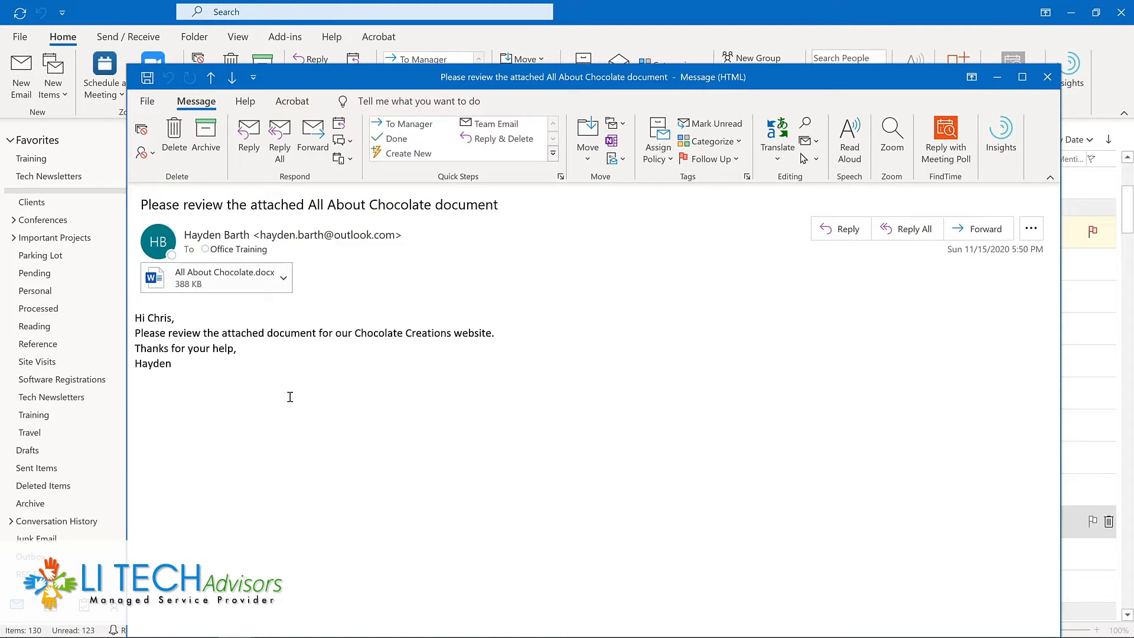
Open the Outlook options from the "Please review the attached All About Chocolate document" message window.
{"action": "left_click", "coordinate": [147, 101]}
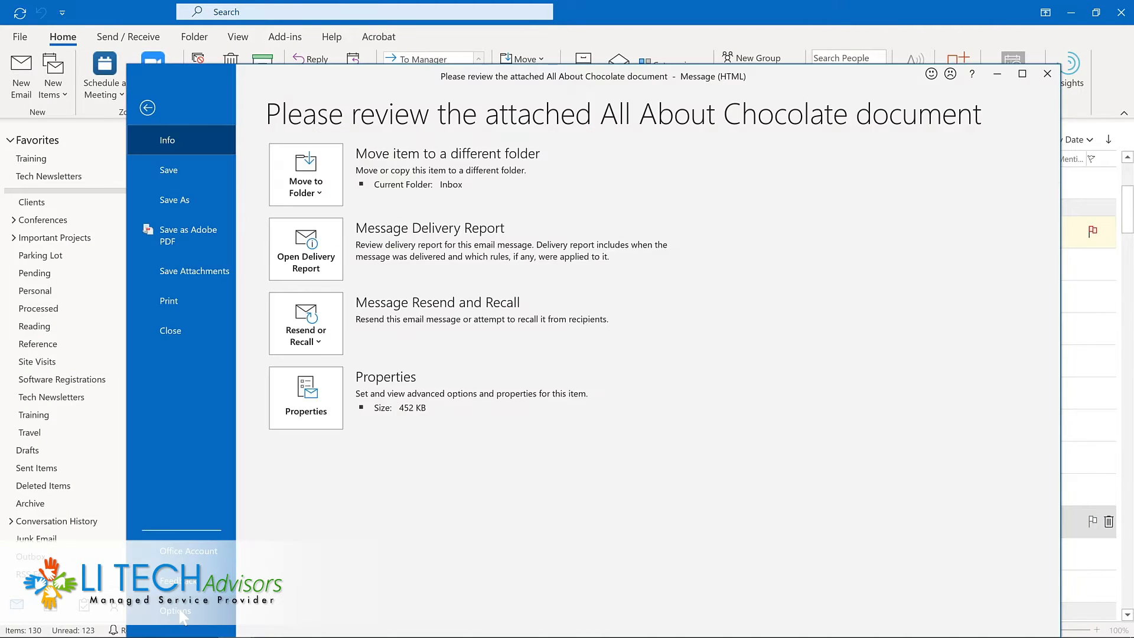
{"action": "left_click", "coordinate": [178, 612]}
{"action": "left_click", "coordinate": [346, 298]}
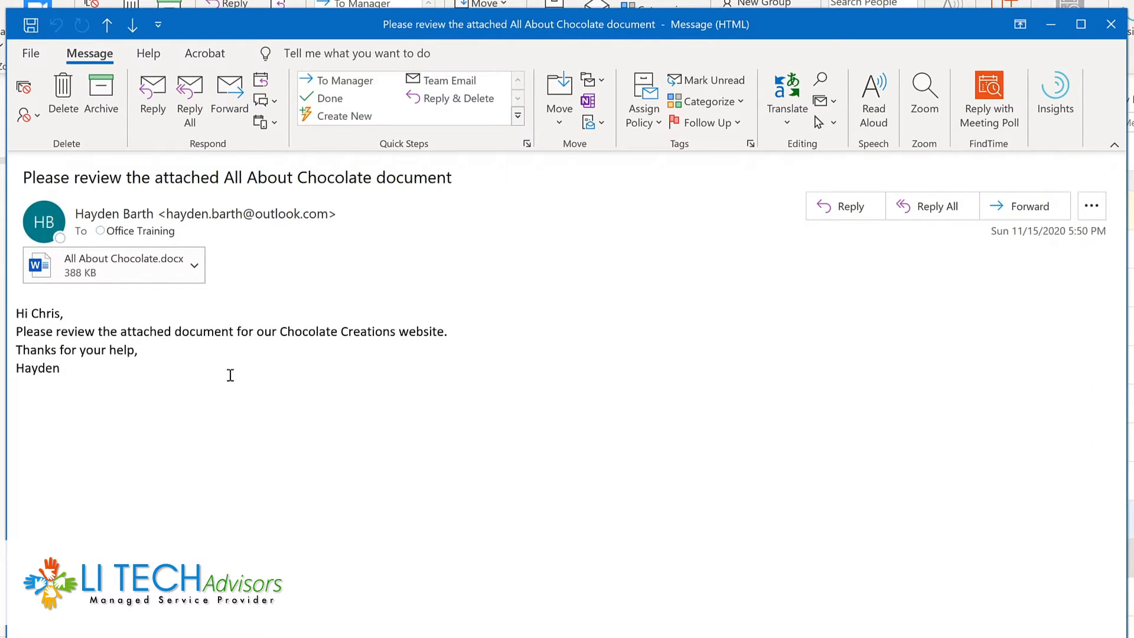
Listen to the open message with Read Aloud, pause it, replay it from the second line, and pause again.
{"action": "left_click", "coordinate": [873, 100]}
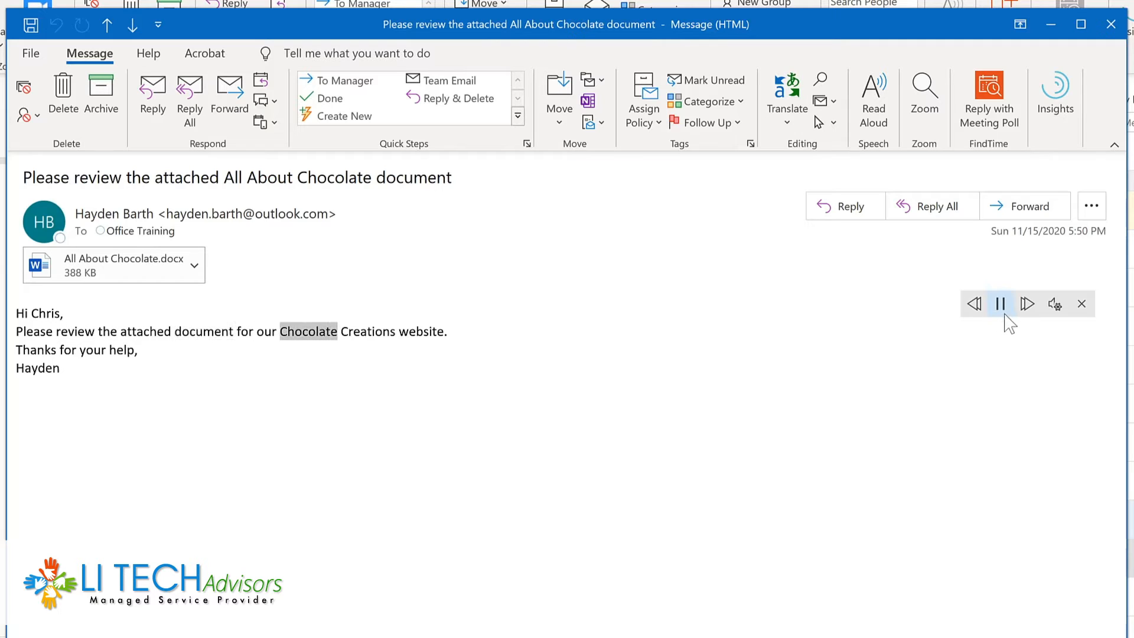
{"action": "left_click", "coordinate": [1000, 305]}
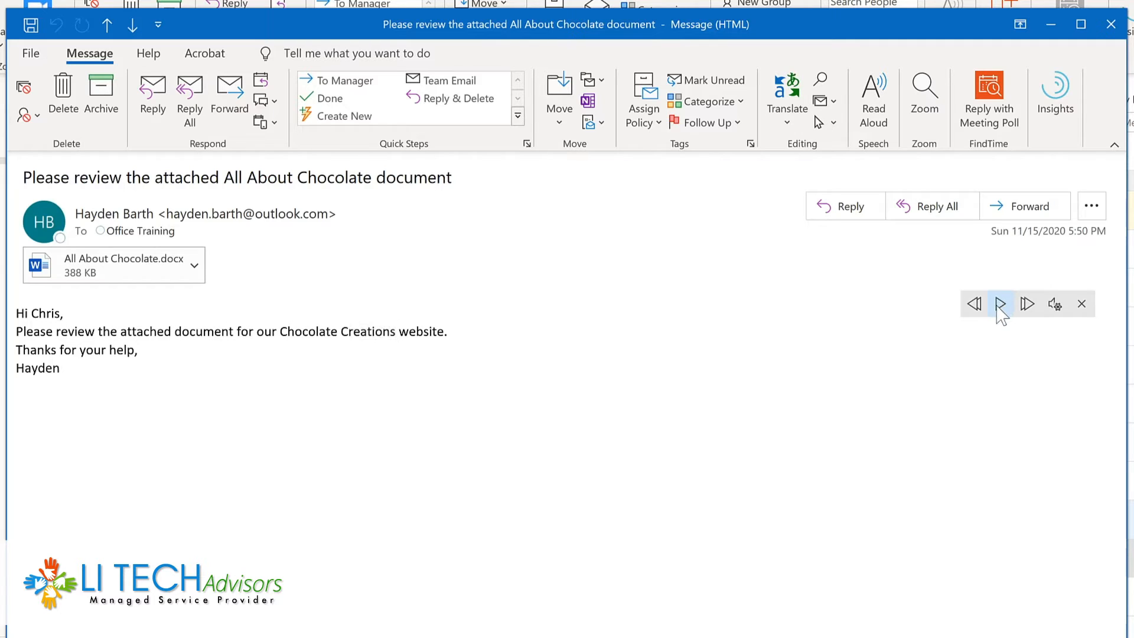
{"action": "left_click", "coordinate": [198, 331]}
{"action": "left_click", "coordinate": [1001, 304]}
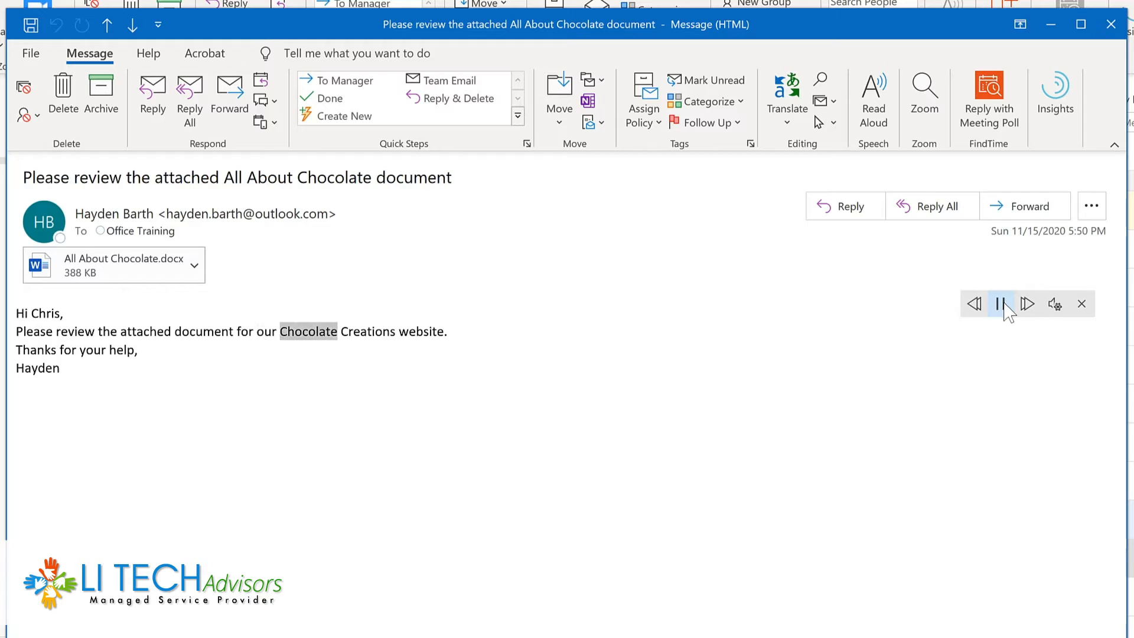
{"action": "left_click", "coordinate": [1002, 305]}
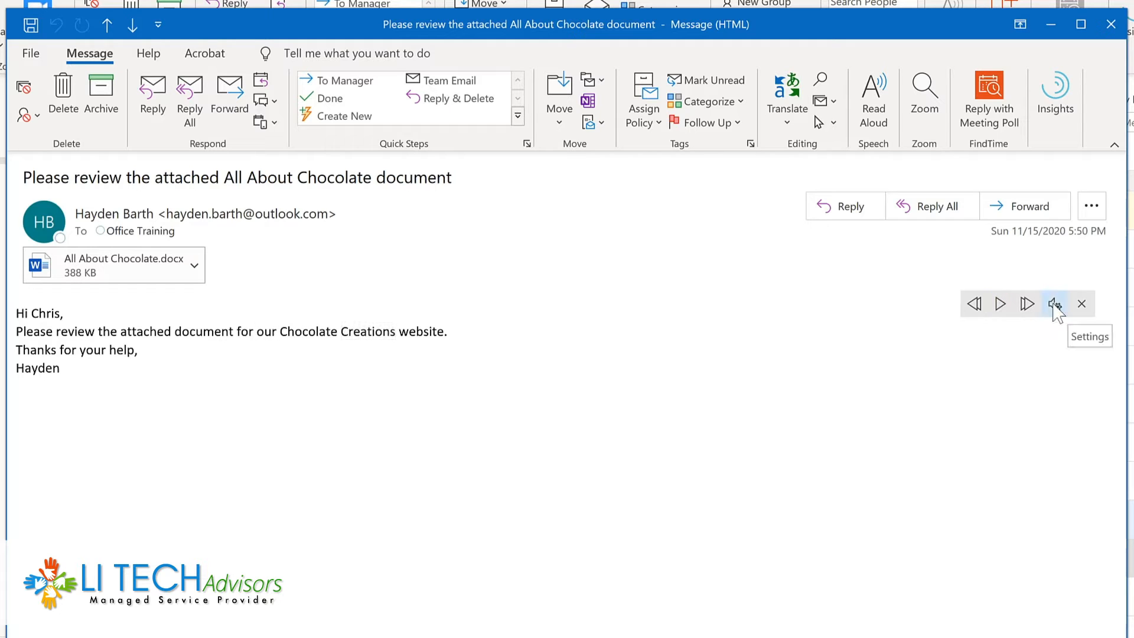
Increase the Read Aloud reading speed slightly, choose the Microsoft Mark voice, and resume reading the message.
{"action": "left_click", "coordinate": [1055, 307]}
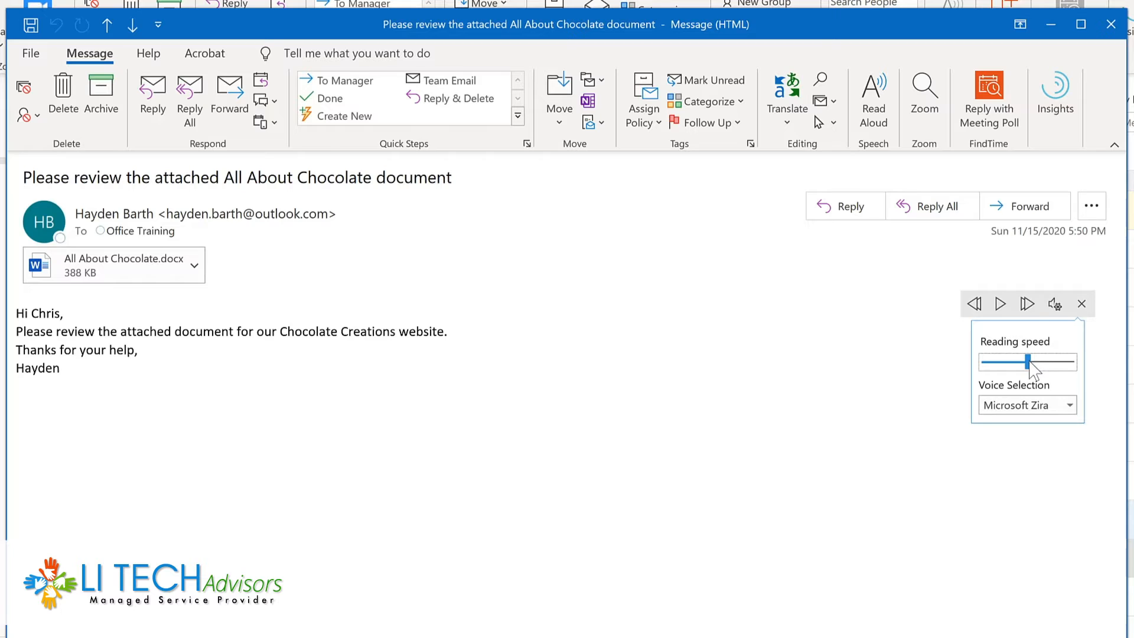
{"action": "left_click_drag", "start_coordinate": [1031, 364], "coordinate": [1042, 367]}
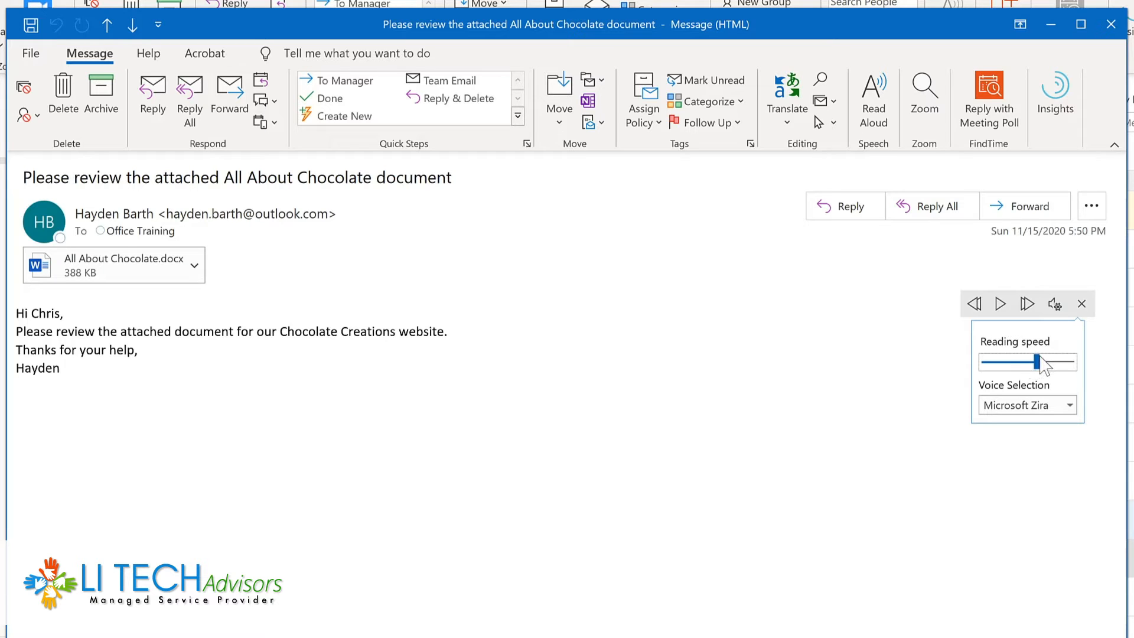
{"action": "left_click", "coordinate": [1069, 405]}
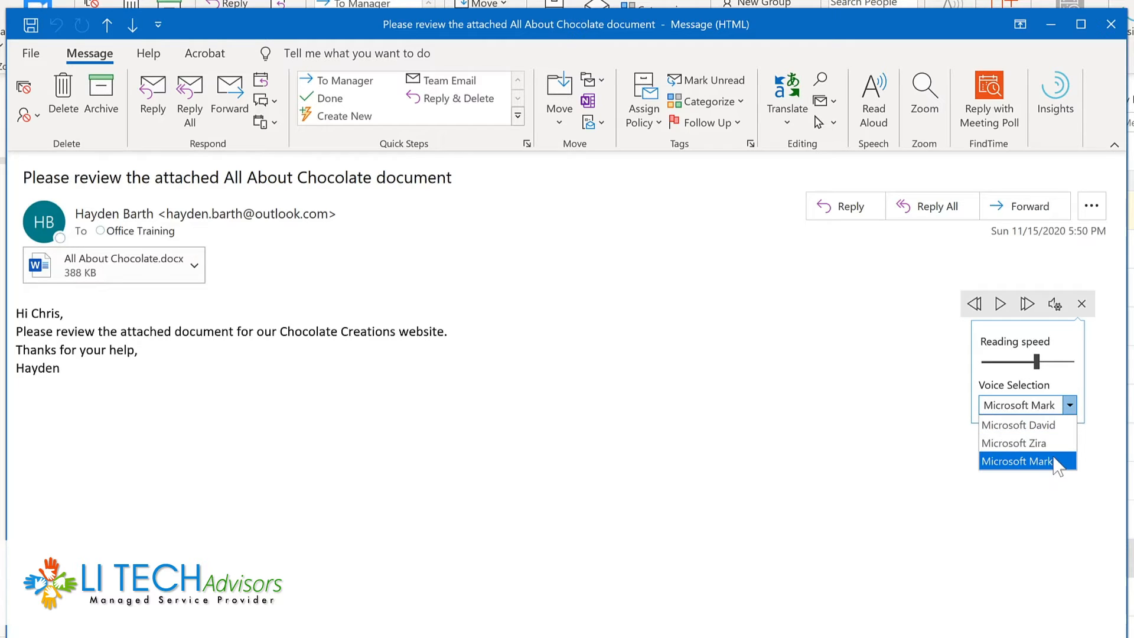
{"action": "left_click", "coordinate": [990, 461]}
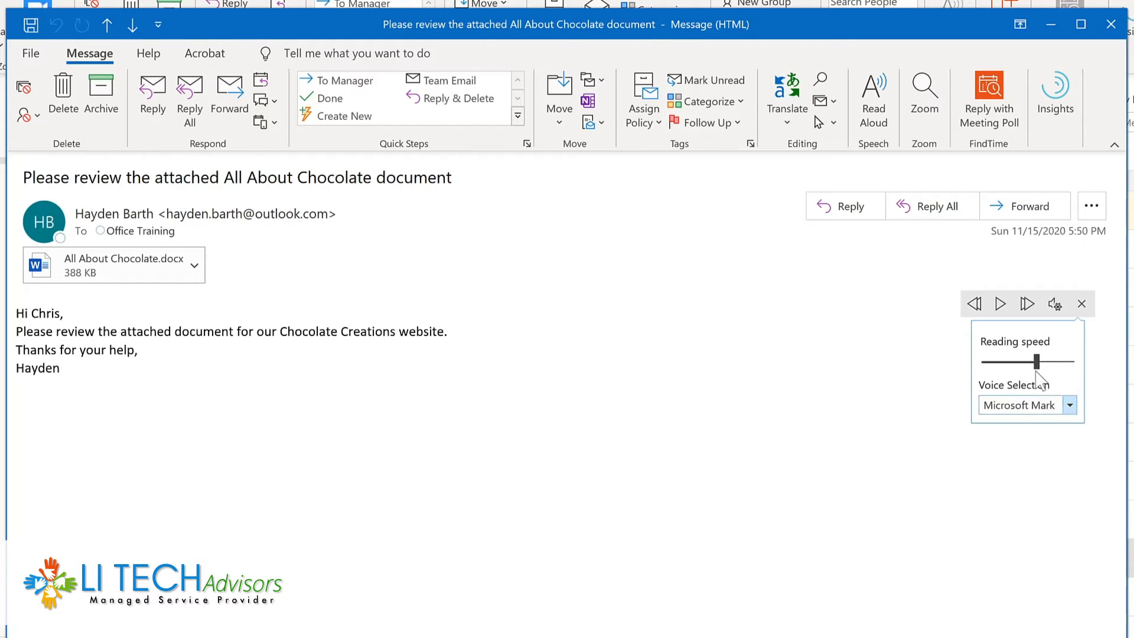
{"action": "left_click", "coordinate": [1000, 304]}
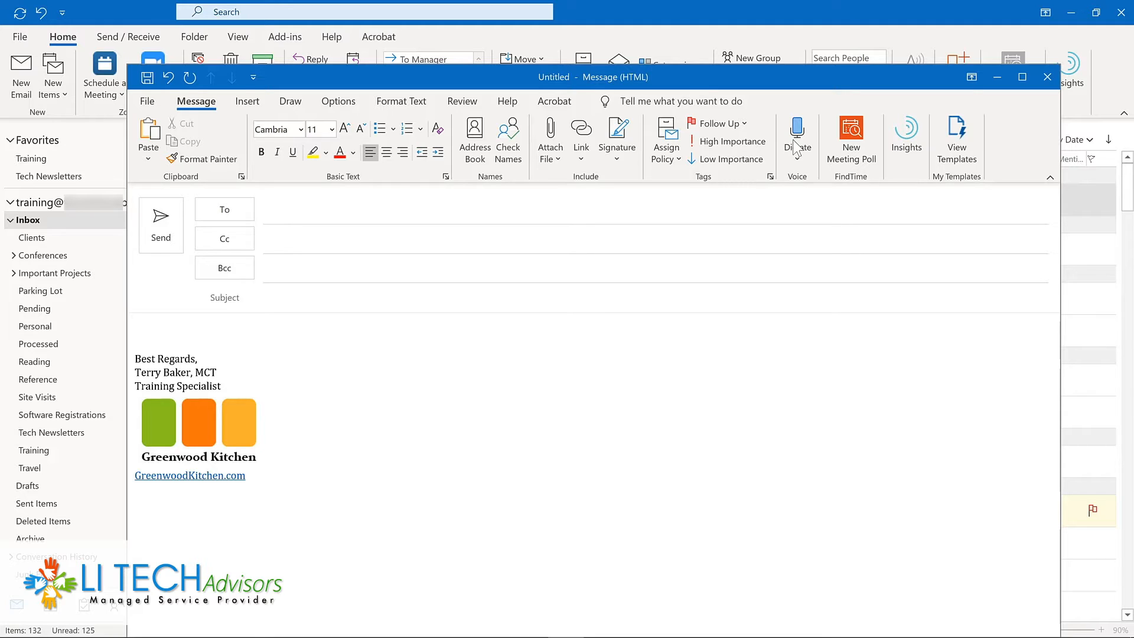
Dictate the subject "This is my subject line" and a body starting "the dictation feature is a handy way" in the new message, and stop dictating.
{"action": "left_click", "coordinate": [797, 142]}
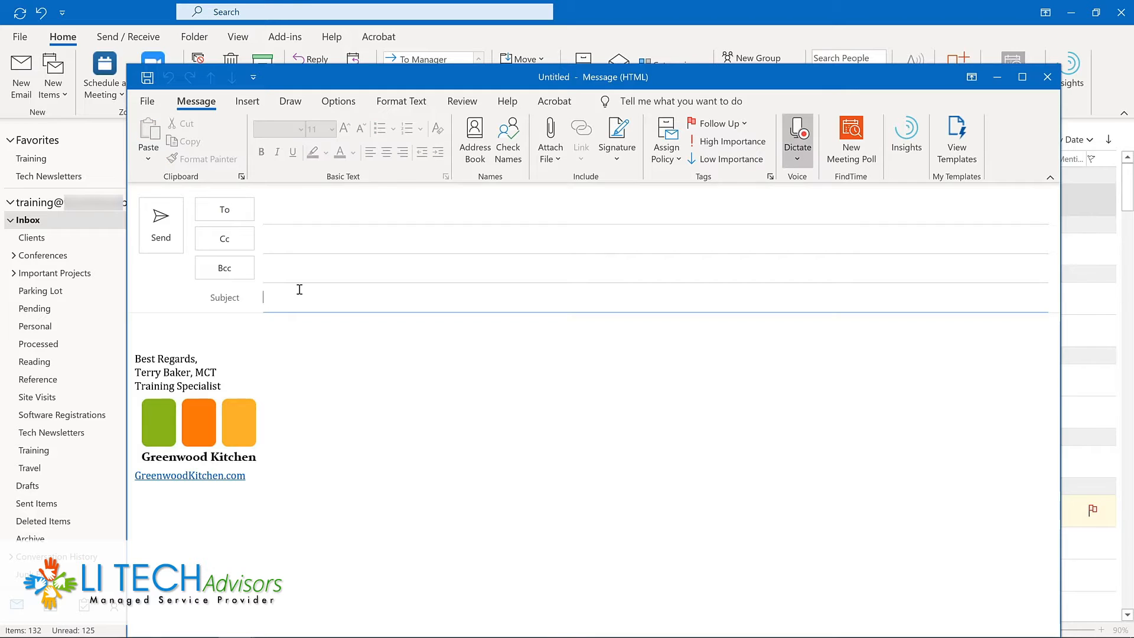
{"action": "left_click", "coordinate": [231, 334]}
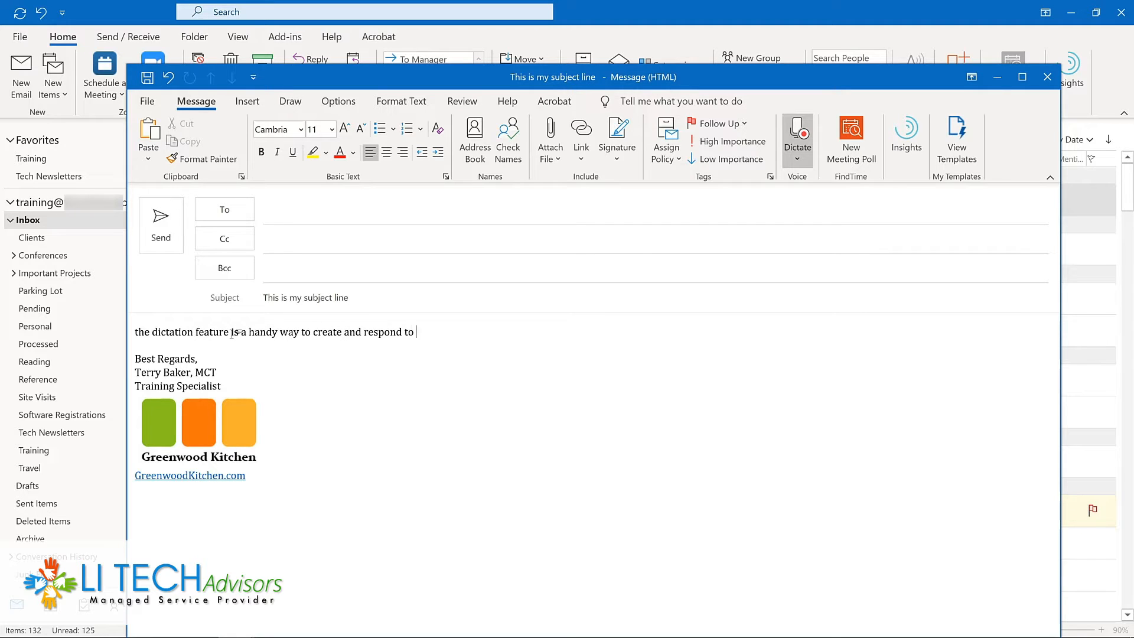
{"action": "left_click", "coordinate": [797, 141]}
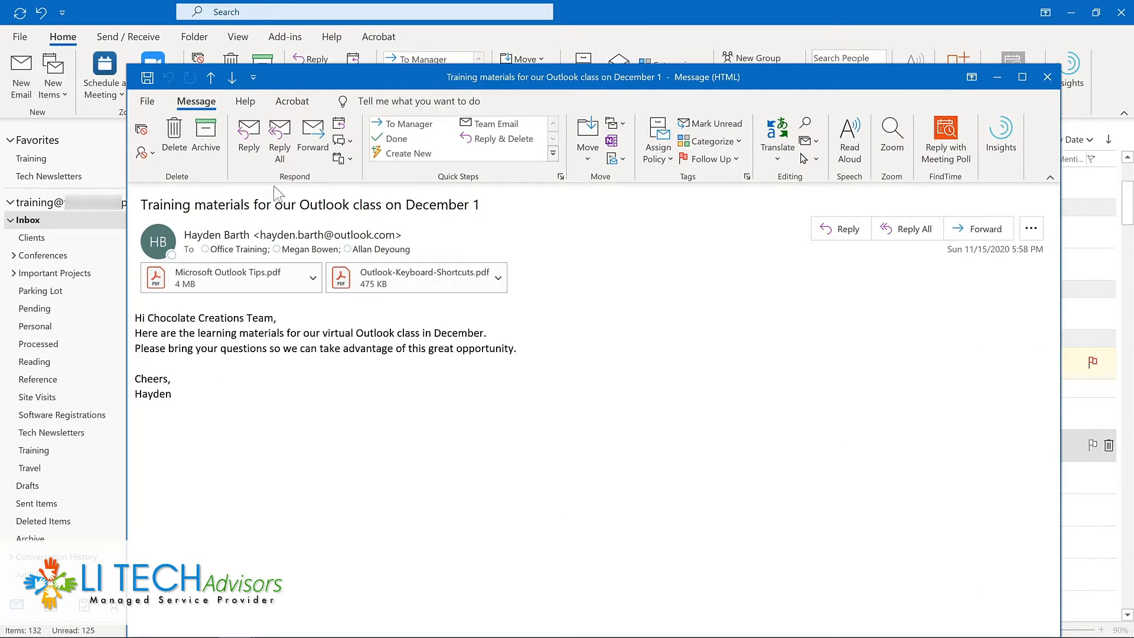
Reply to all on the training materials message with "Thanks so much! I’m looking forward to working together to learn how to be more productive with Outlook.".
{"action": "left_click", "coordinate": [281, 143]}
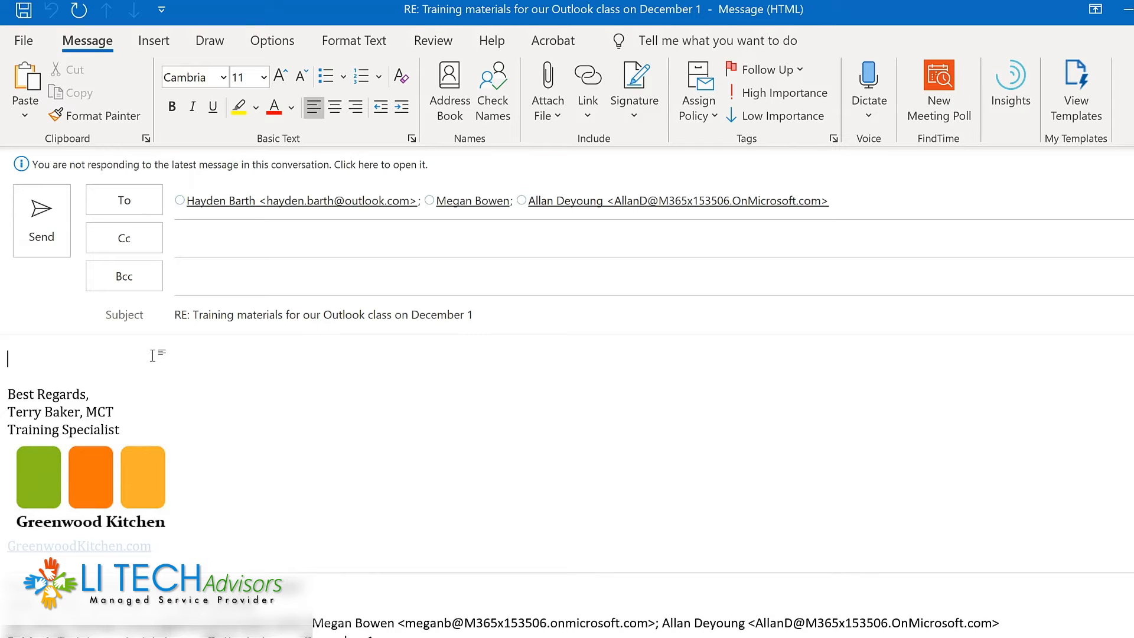
{"action": "type", "text": "Thanks so much! I’m looking forward to working together to learn how to be more productive with Outlook."}
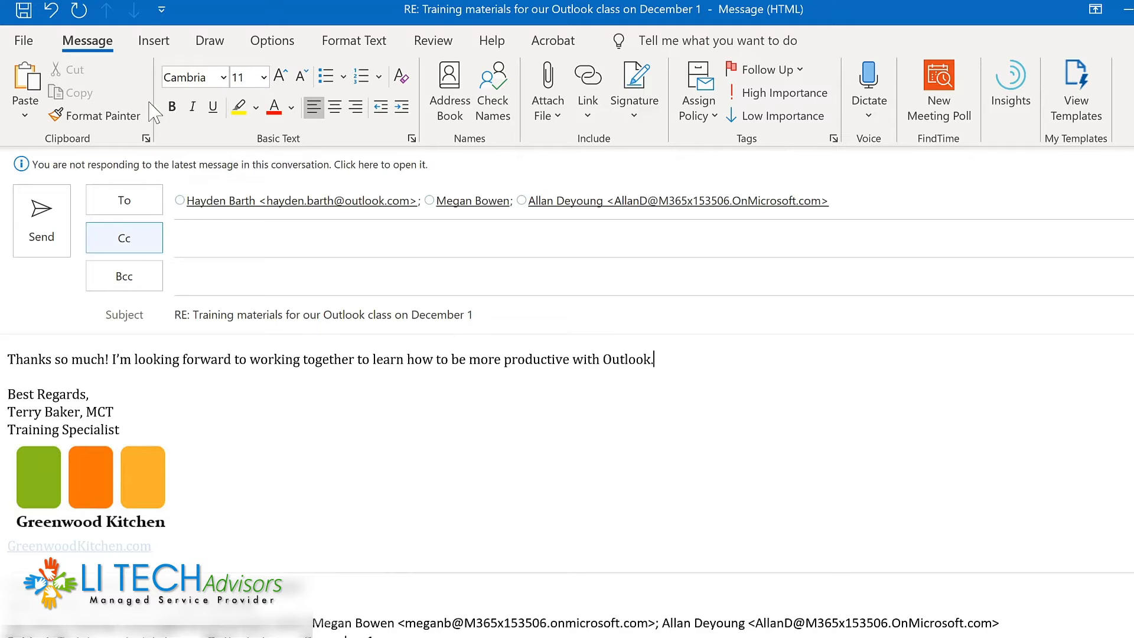
Delay delivery of the reply so it is not delivered before 11/30/2020 at 7:00 AM.
{"action": "left_click", "coordinate": [281, 46]}
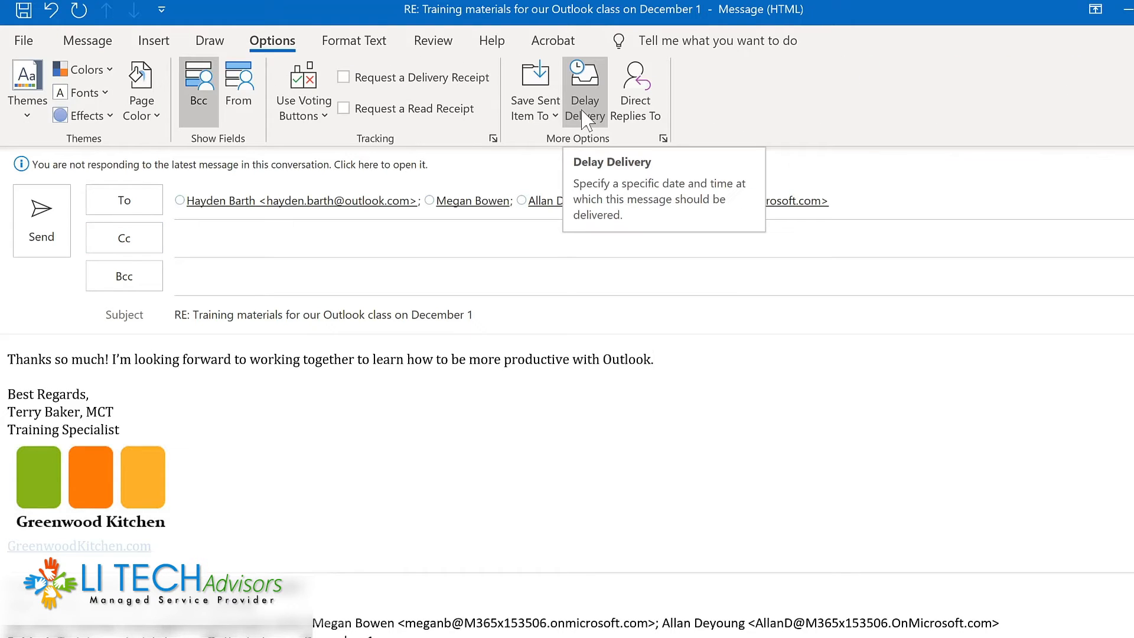
{"action": "left_click", "coordinate": [585, 112]}
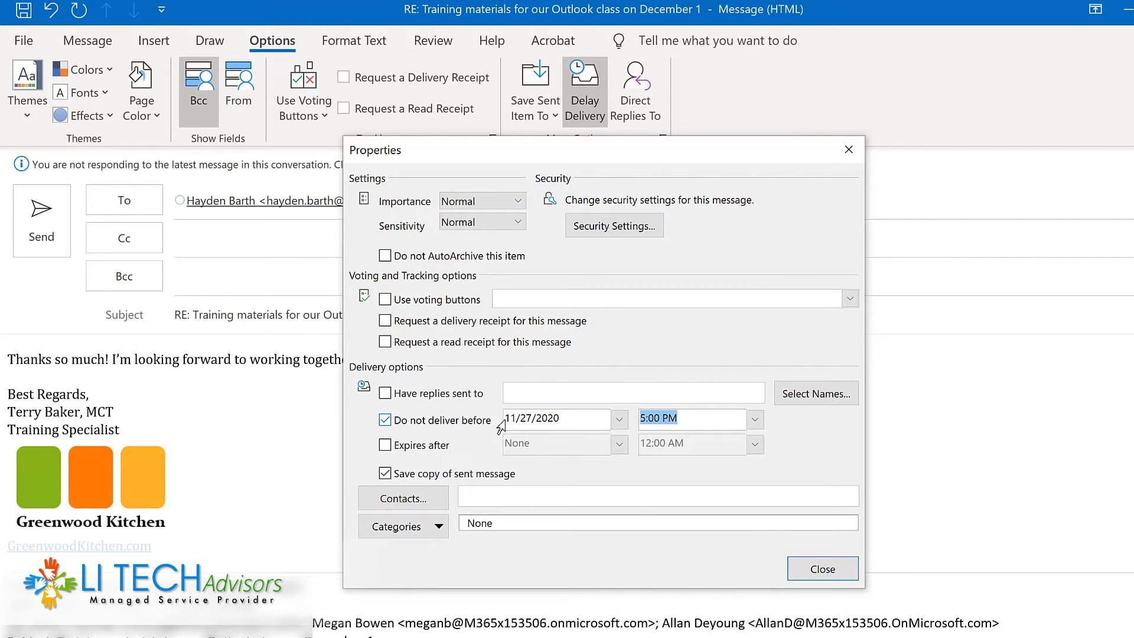
{"action": "left_click", "coordinate": [620, 419]}
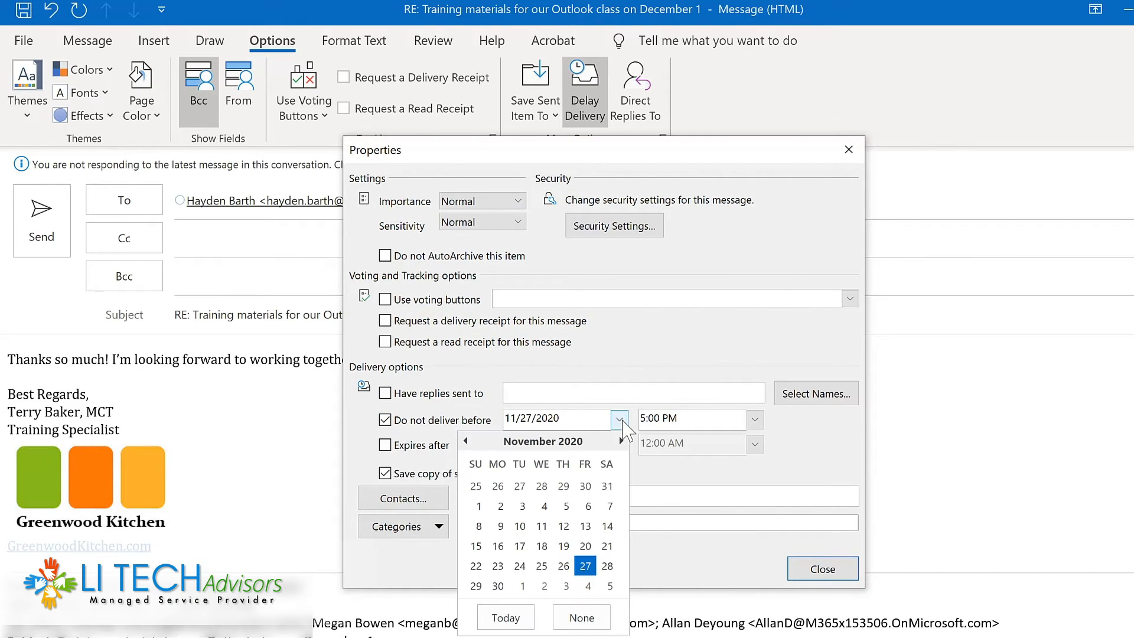
{"action": "left_click", "coordinate": [498, 586]}
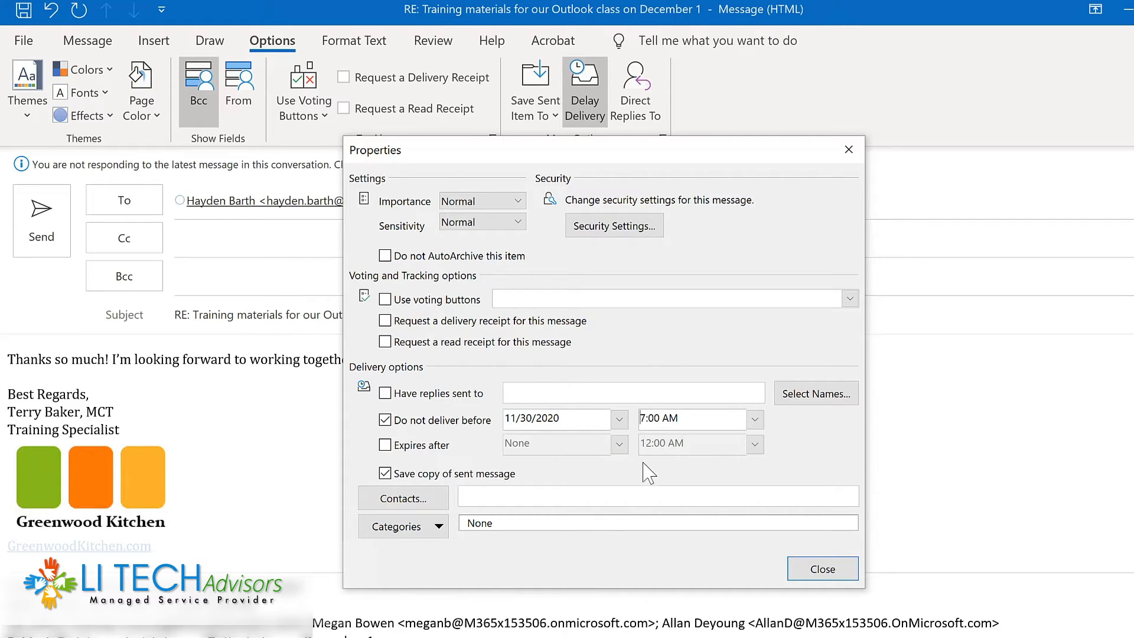
{"action": "left_click", "coordinate": [826, 570]}
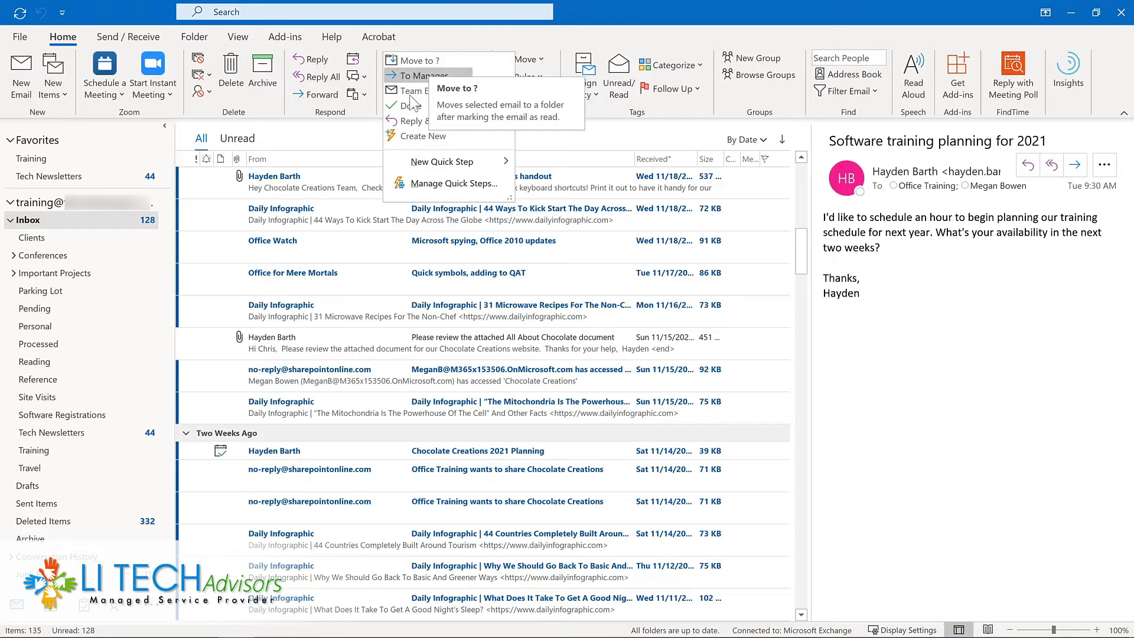
Create a new Quick Step named Tech Newsletters that moves messages to the Tech Newsletters folder.
{"action": "left_click", "coordinate": [399, 137]}
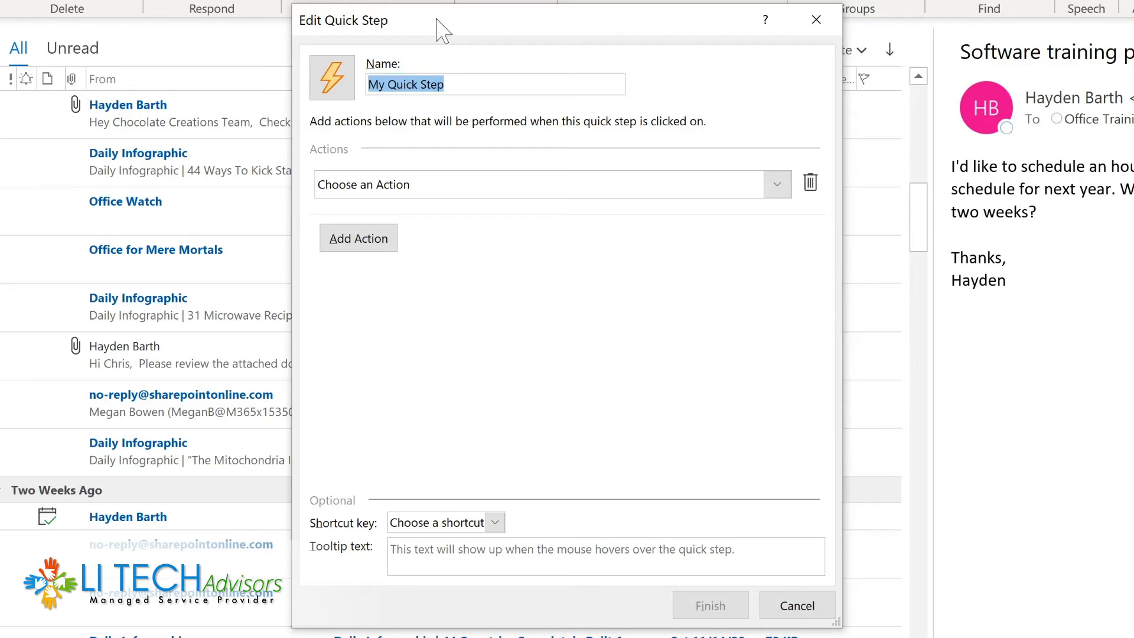
{"action": "type", "text": "Tech Newsletters"}
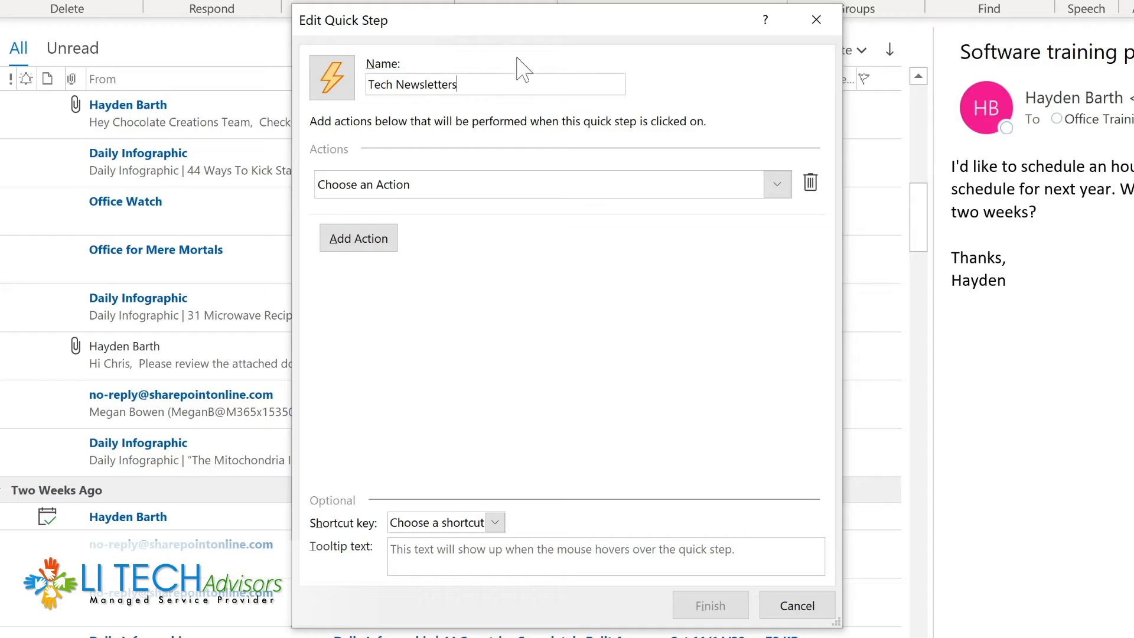
{"action": "left_click", "coordinate": [776, 188]}
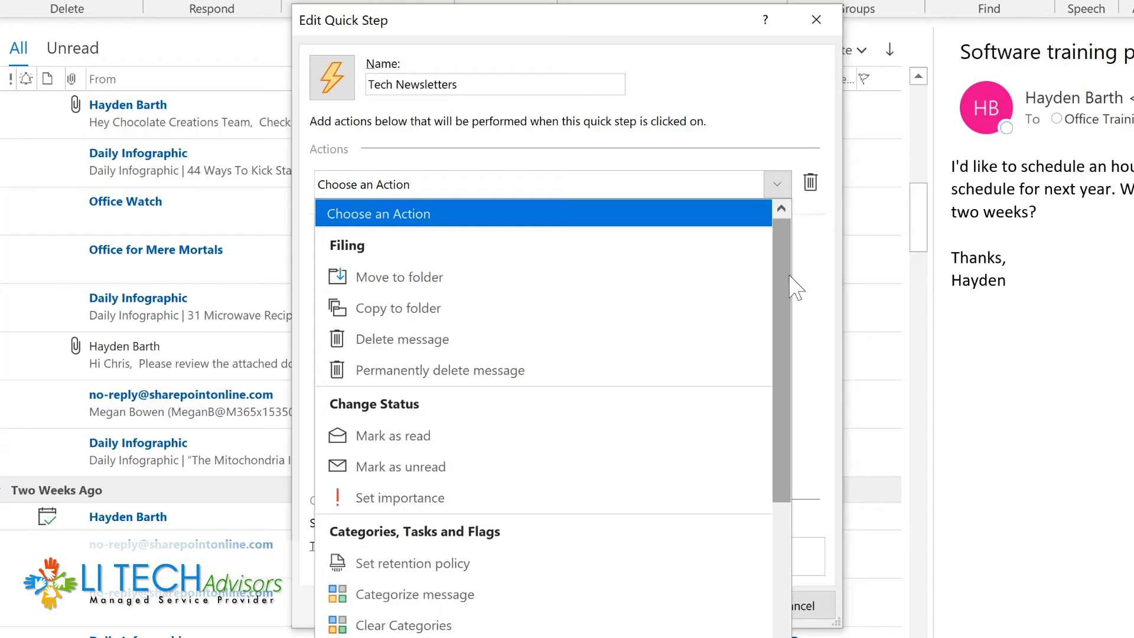
{"action": "left_click_drag", "start_coordinate": [789, 291], "coordinate": [779, 453]}
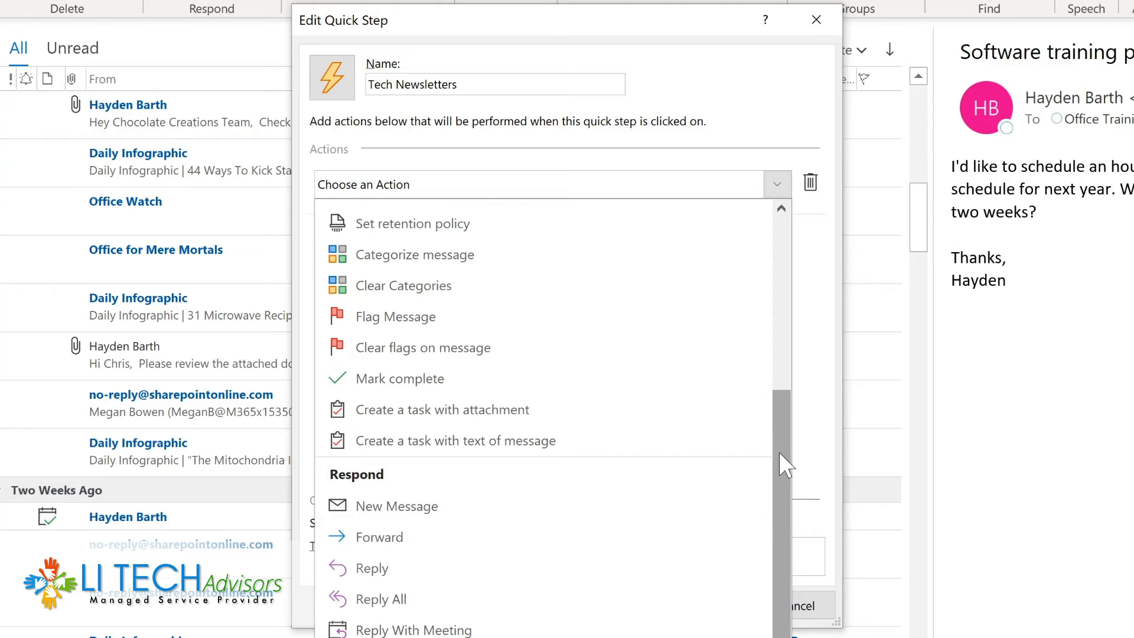
{"action": "left_click_drag", "start_coordinate": [780, 461], "coordinate": [774, 552]}
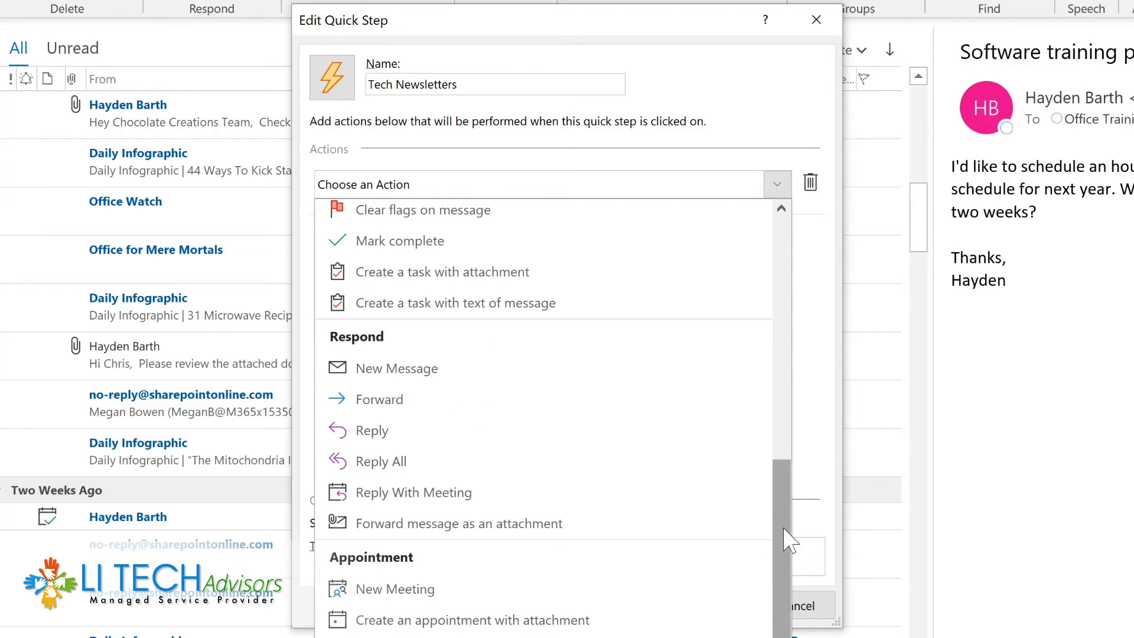
{"action": "scroll", "coordinate": [779, 520], "scroll_direction": "up", "scroll_amount": 10}
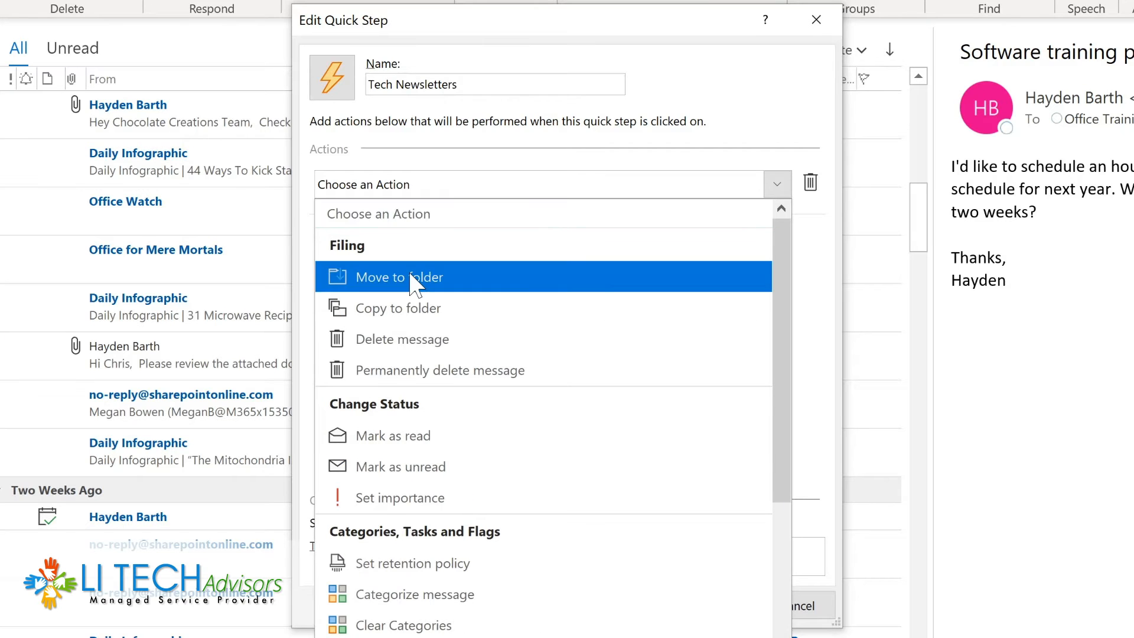
{"action": "left_click", "coordinate": [437, 209]}
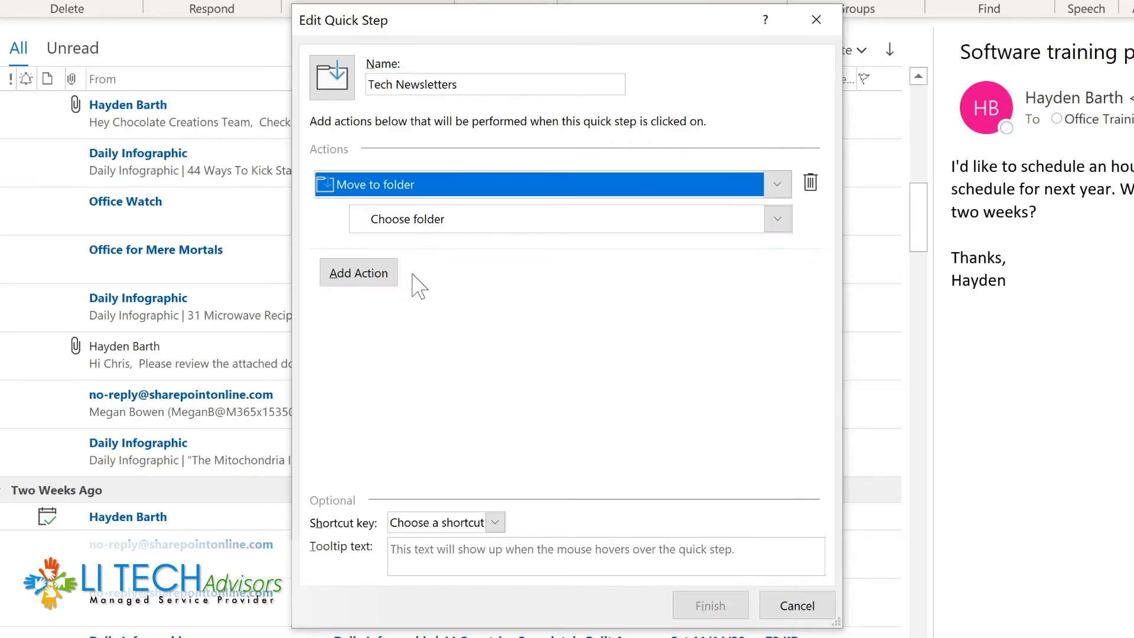
{"action": "left_click", "coordinate": [777, 220]}
{"action": "left_click", "coordinate": [778, 219]}
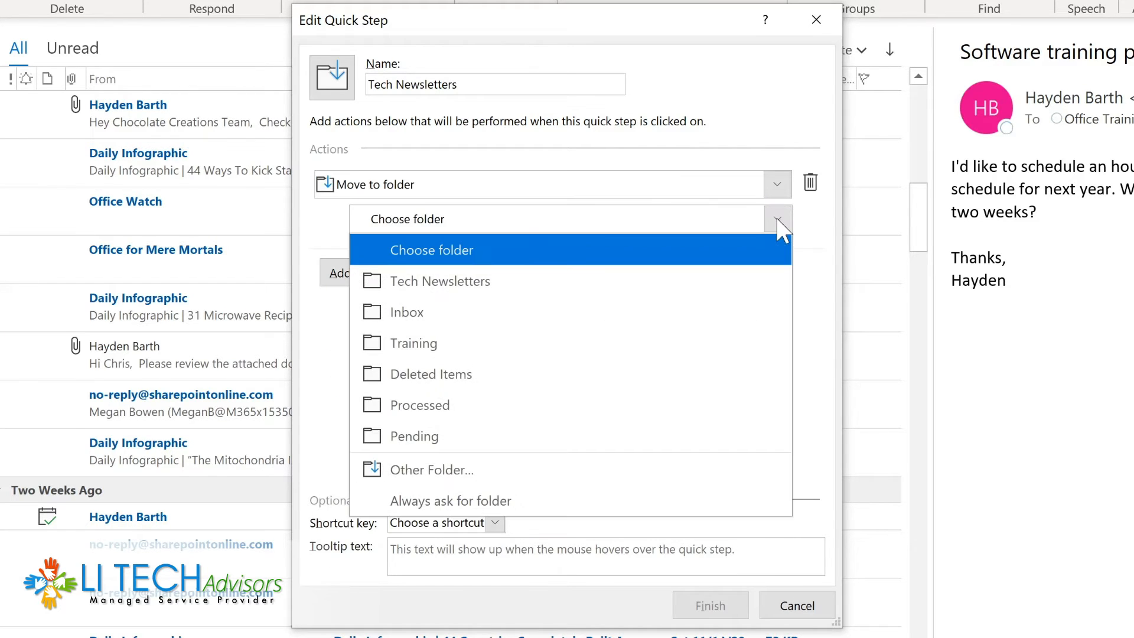
{"action": "left_click", "coordinate": [515, 284]}
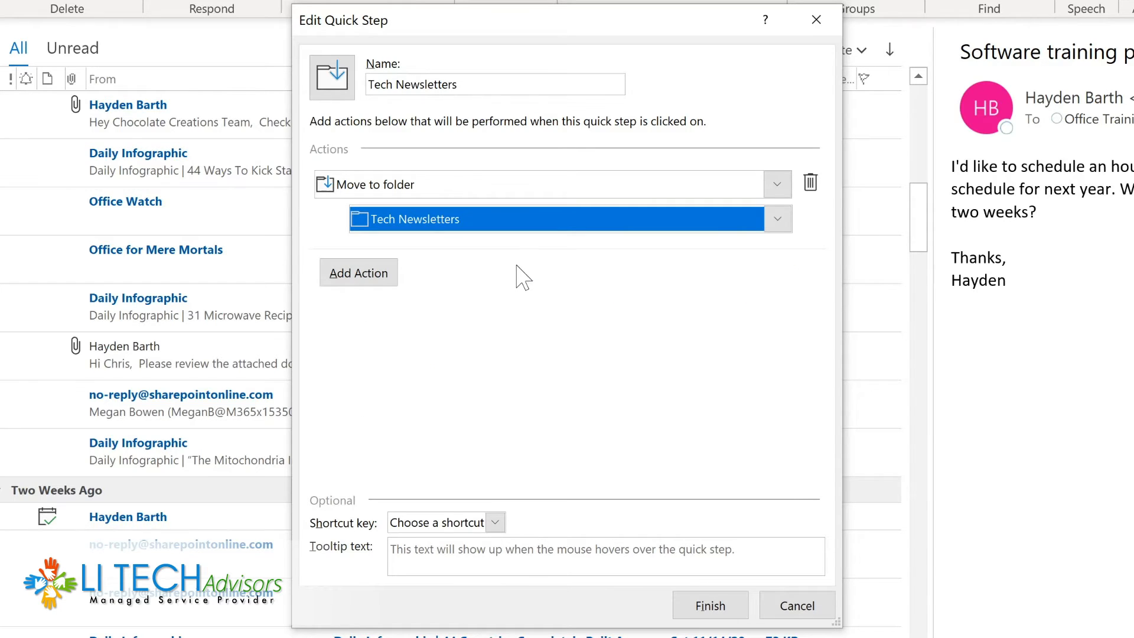
Add a Mark as read action to the Quick Step, with shortcut CTRL+SHIFT+1 and tooltip "Move to Tech Newsletter folder", and save it.
{"action": "left_click", "coordinate": [354, 274]}
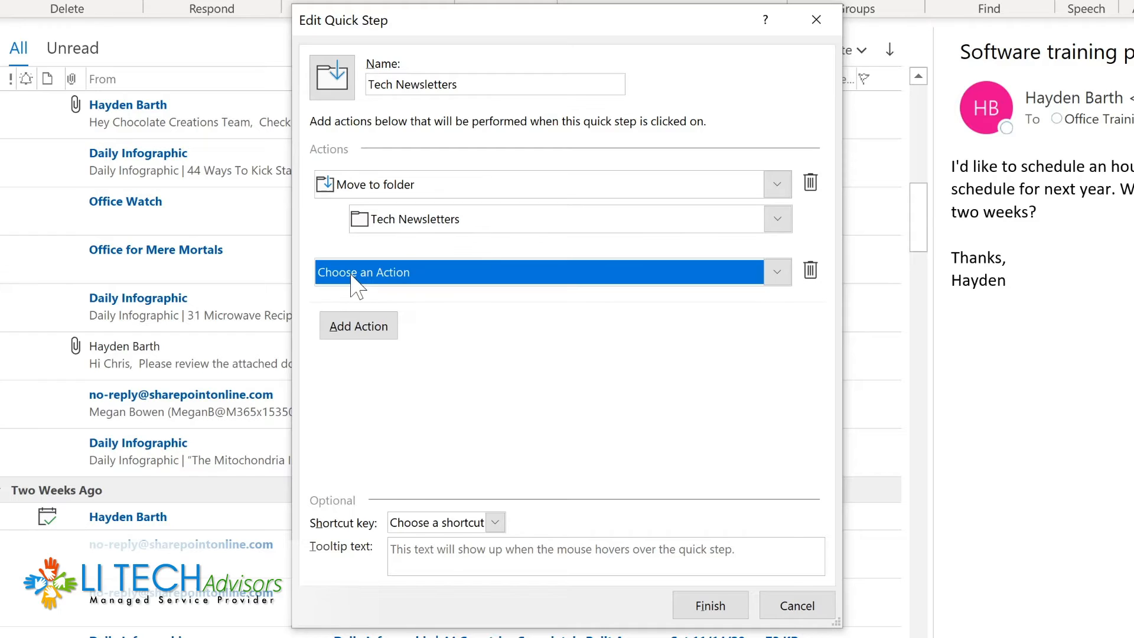
{"action": "left_click", "coordinate": [394, 274]}
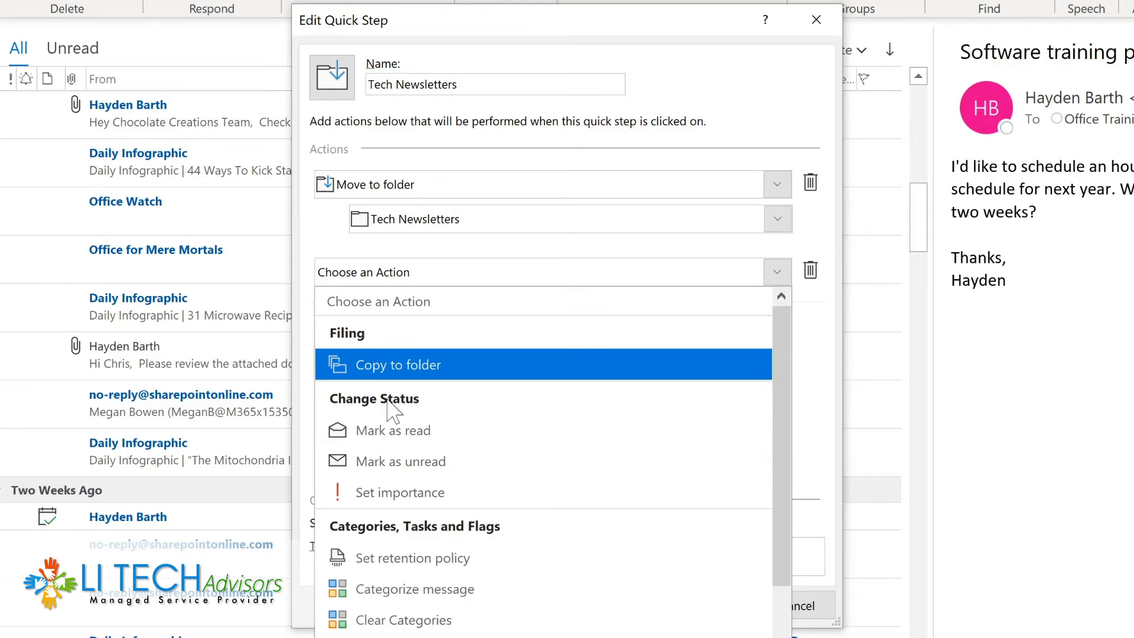
{"action": "left_click", "coordinate": [395, 431]}
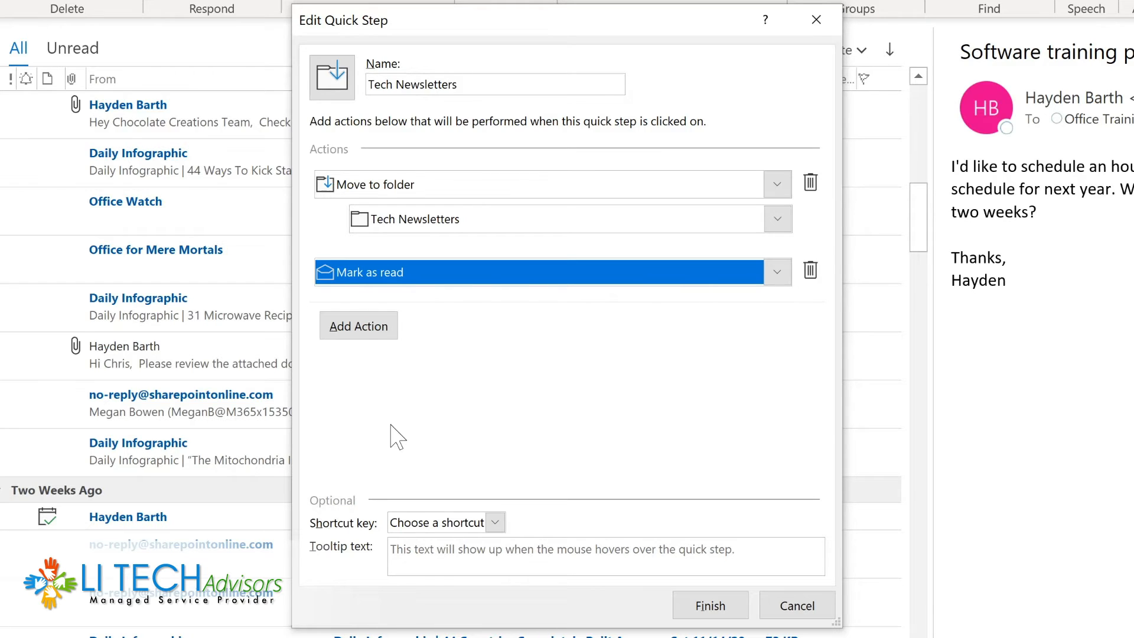
{"action": "left_click", "coordinate": [495, 523]}
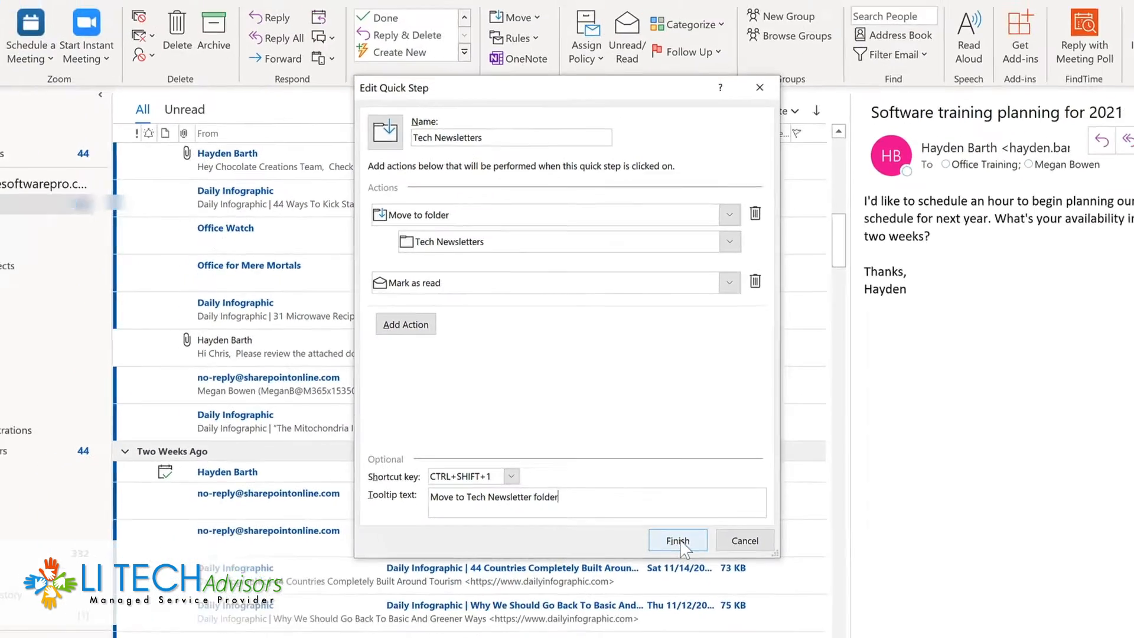
{"action": "left_click", "coordinate": [679, 541]}
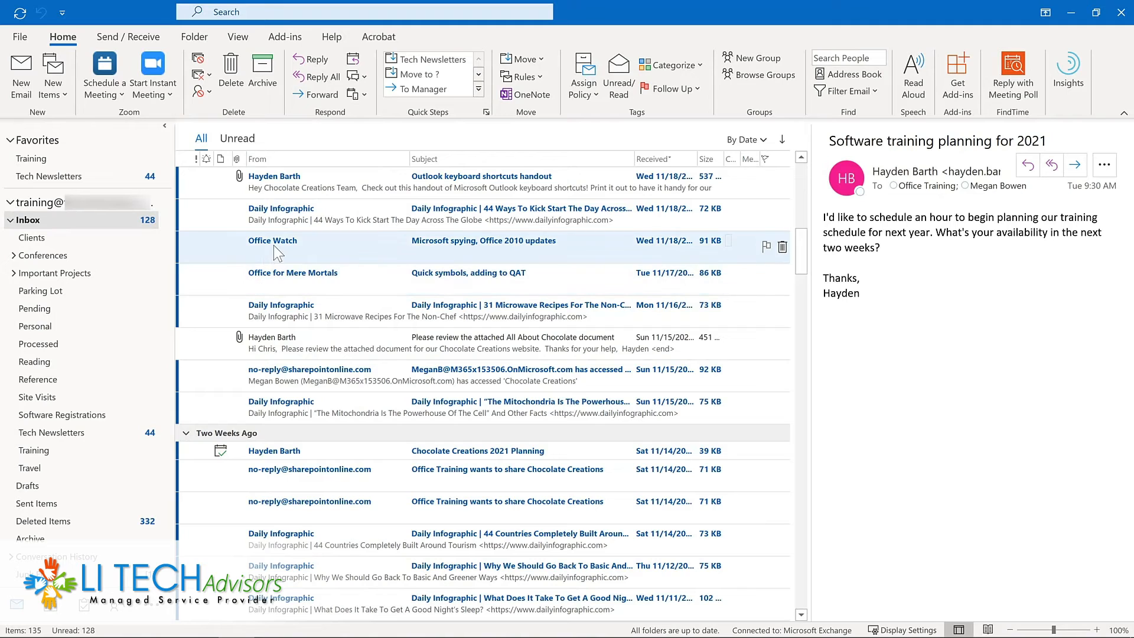
Run the Tech Newsletters Quick Step on the Office Watch and Office for Mere Mortals messages, and open the Tech Newsletters folder.
{"action": "left_click", "coordinate": [274, 245]}
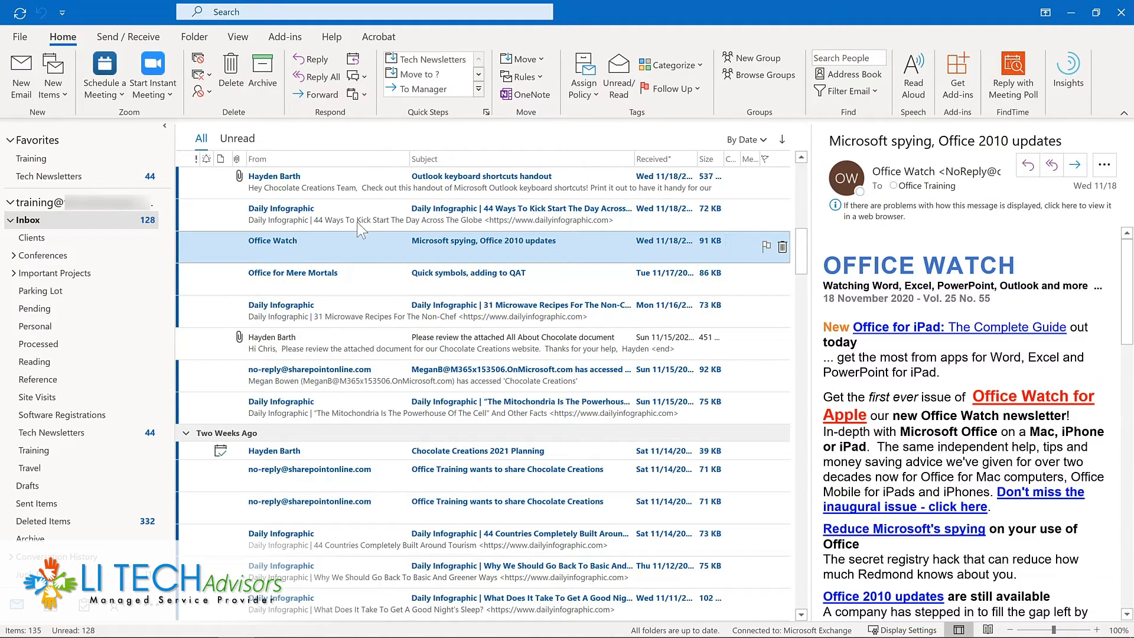
{"action": "left_click", "coordinate": [448, 59]}
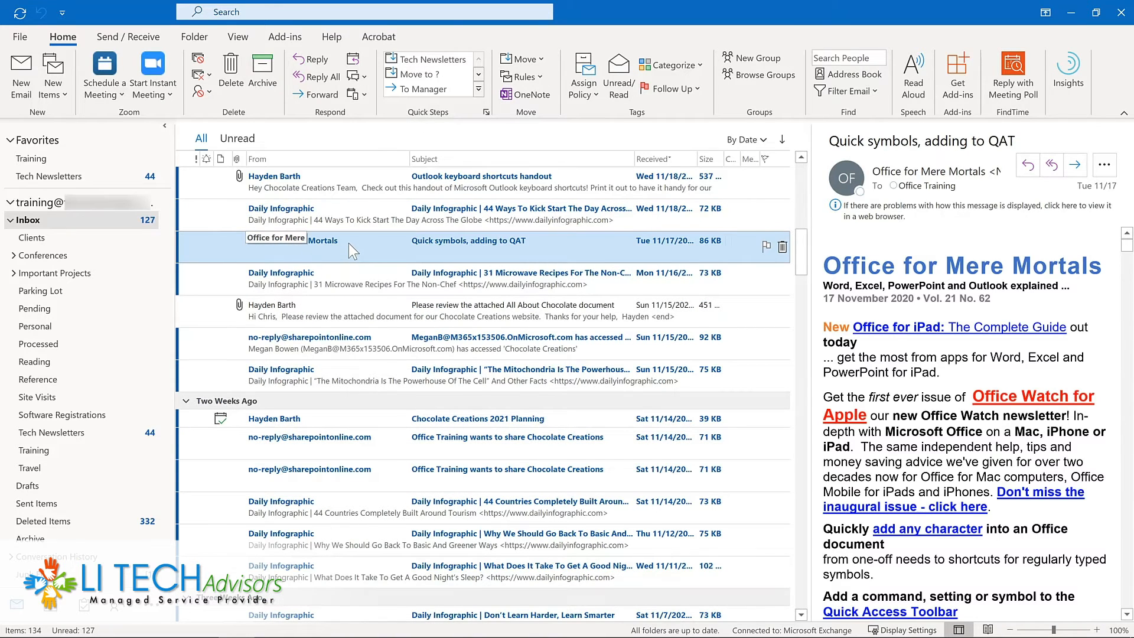
{"action": "key", "text": "ctrl+shift+1"}
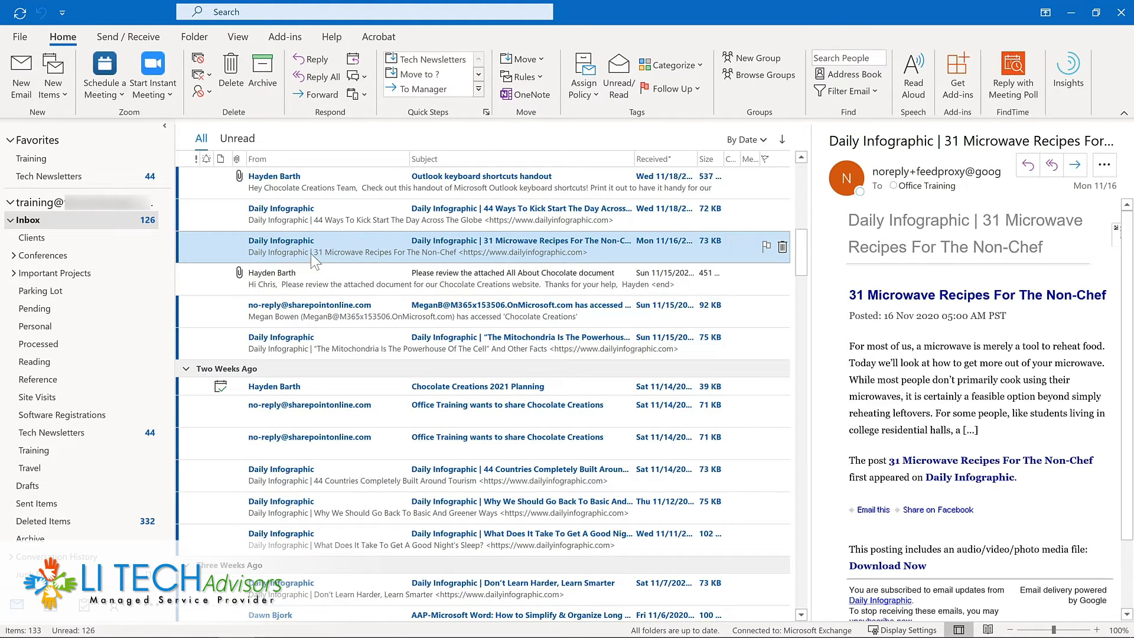
{"action": "left_click", "coordinate": [101, 440]}
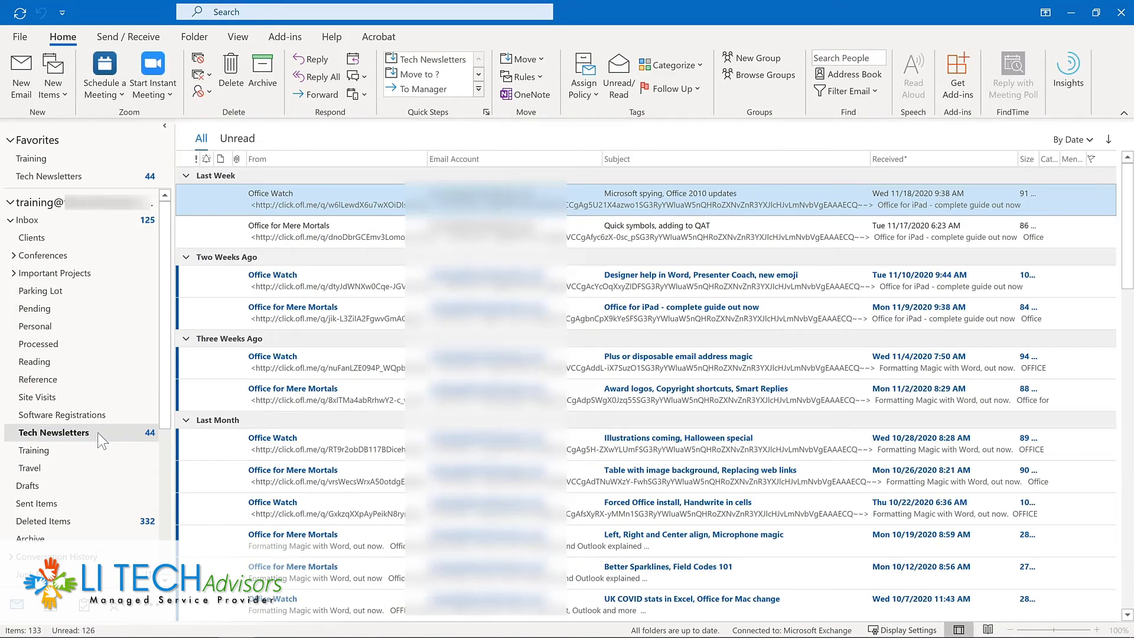
Review the Tech Newsletters Quick Step's actions, shortcut and editing options in the Quick Steps manager, and close it.
{"action": "left_click", "coordinate": [479, 89]}
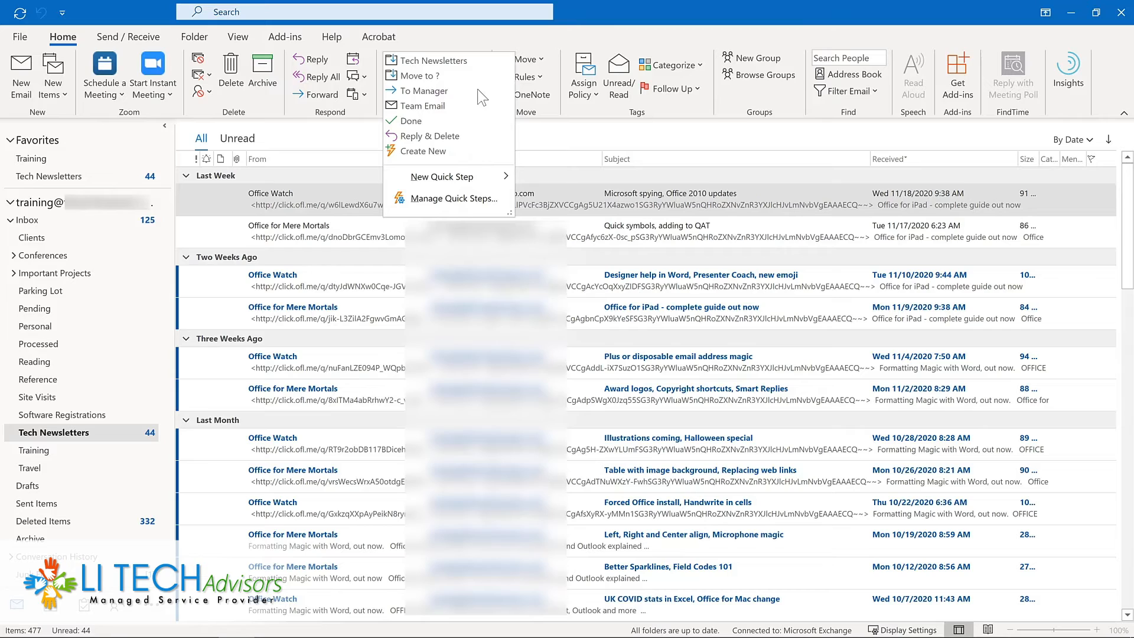
{"action": "left_click", "coordinate": [436, 199]}
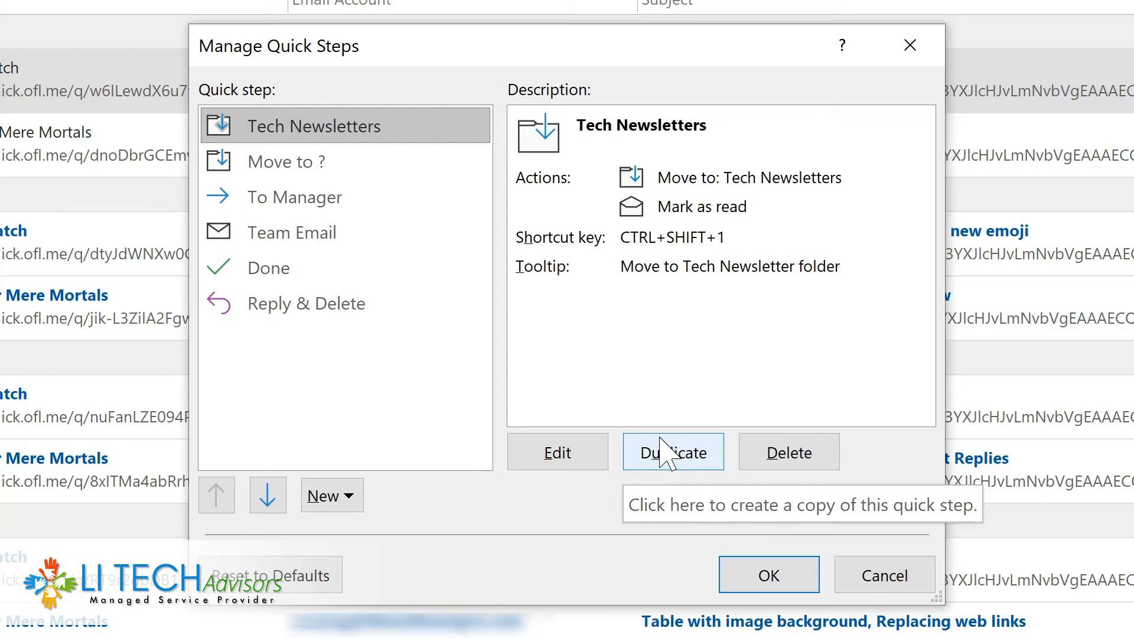
{"action": "left_click", "coordinate": [792, 548]}
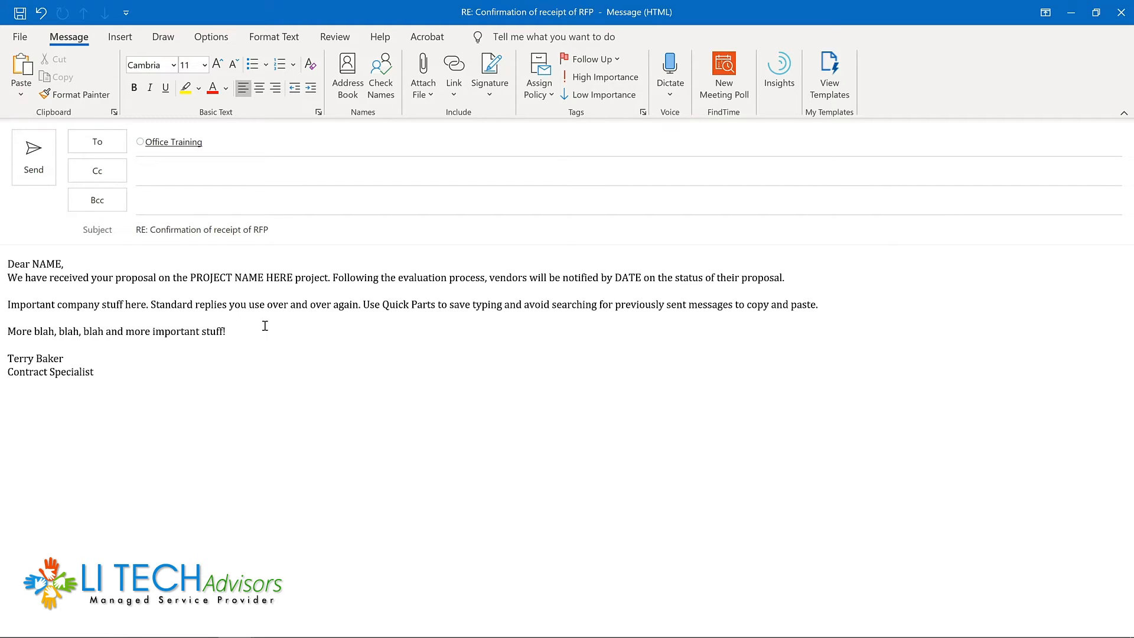
Start saving the entire RFP reply text as a Quick Part named "Proposal response" in a new category called "Proposals".
{"action": "key", "text": "ctrl+a"}
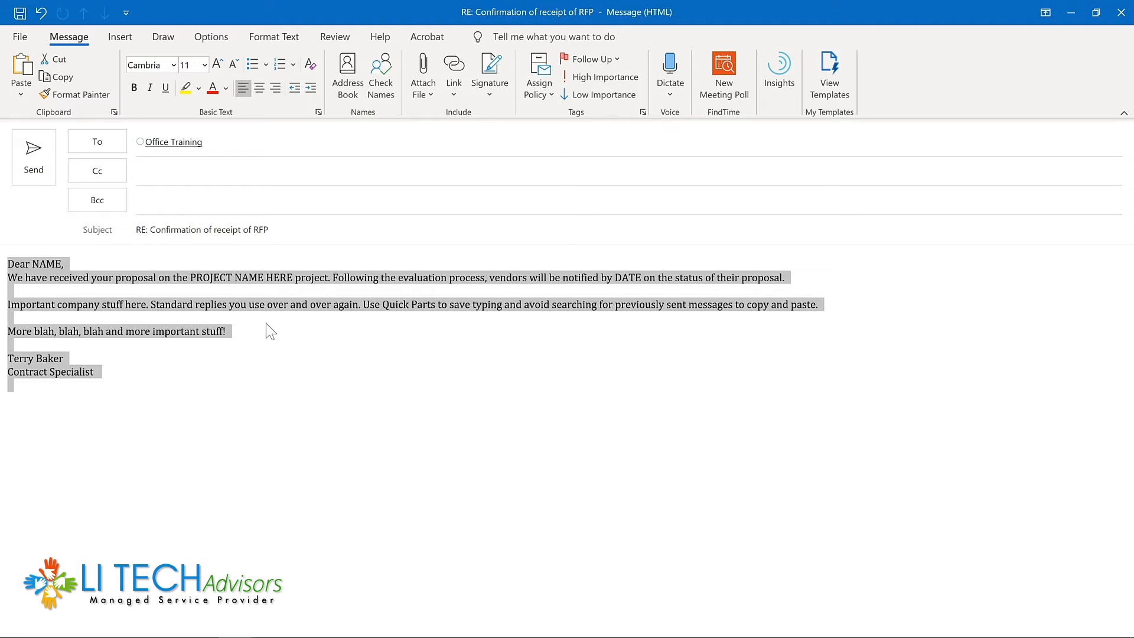
{"action": "left_click", "coordinate": [109, 38]}
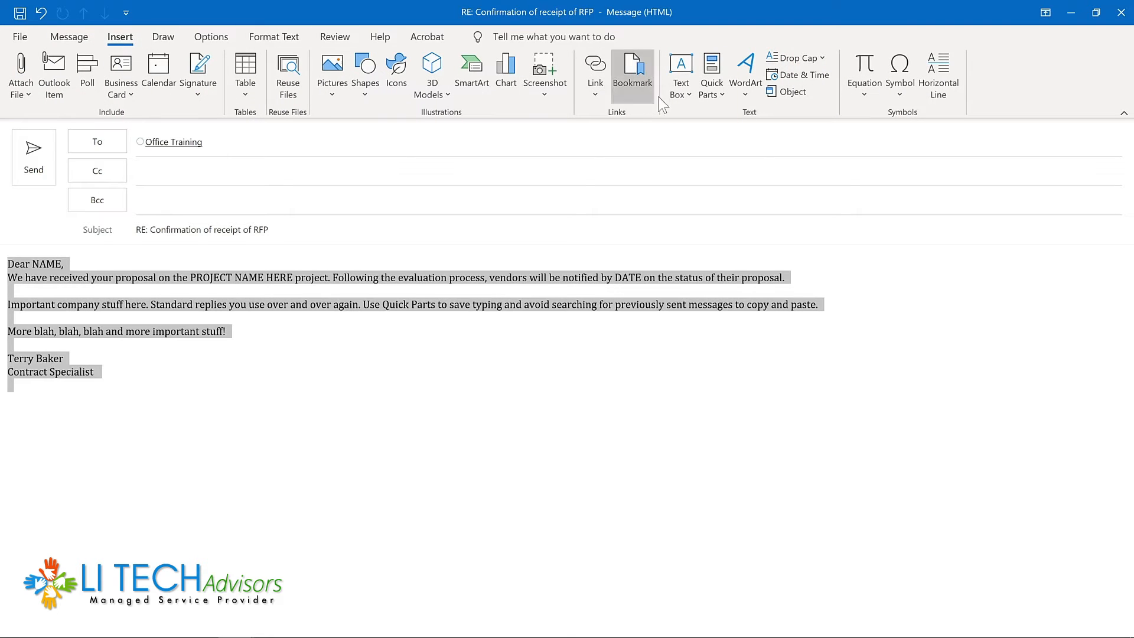
{"action": "left_click", "coordinate": [722, 94]}
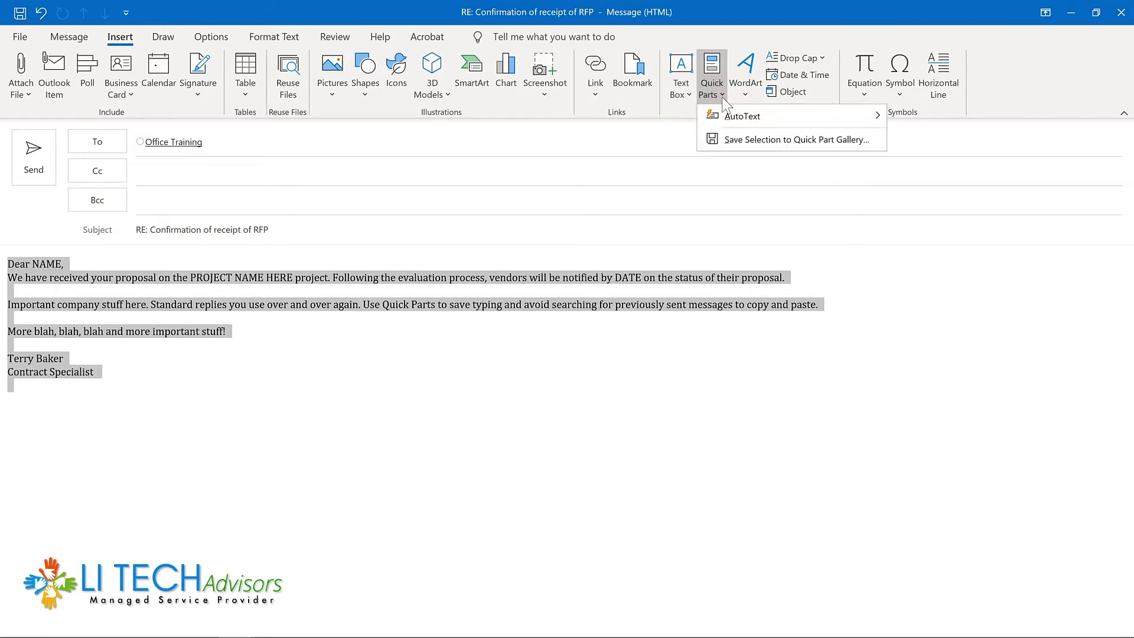
{"action": "left_click", "coordinate": [740, 139]}
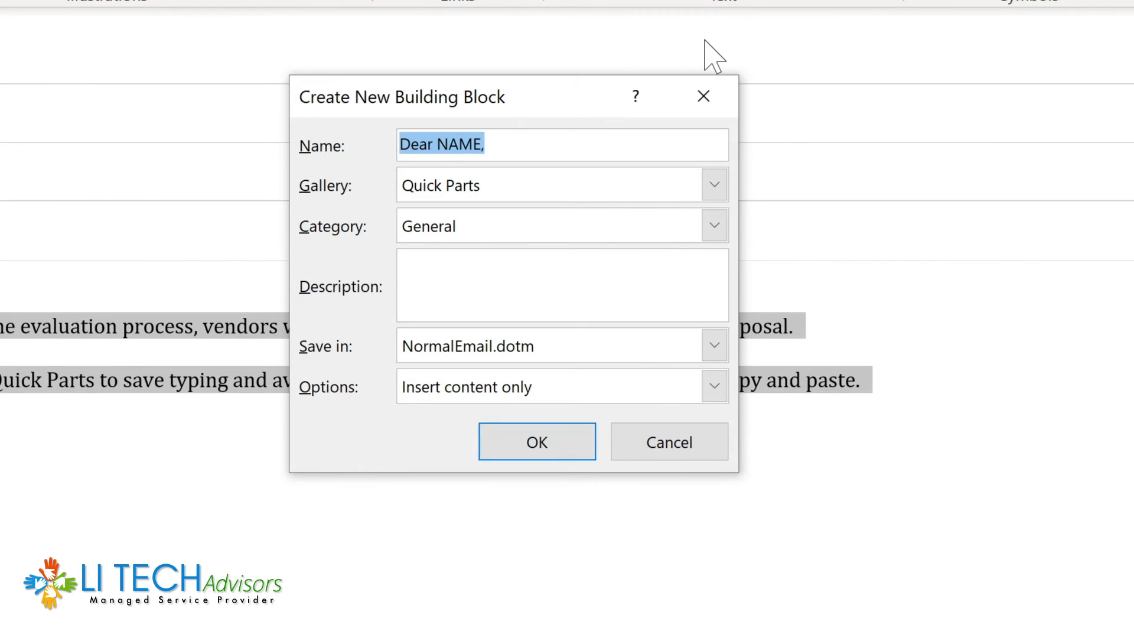
{"action": "type", "text": "Proposal response"}
{"action": "left_click", "coordinate": [714, 225]}
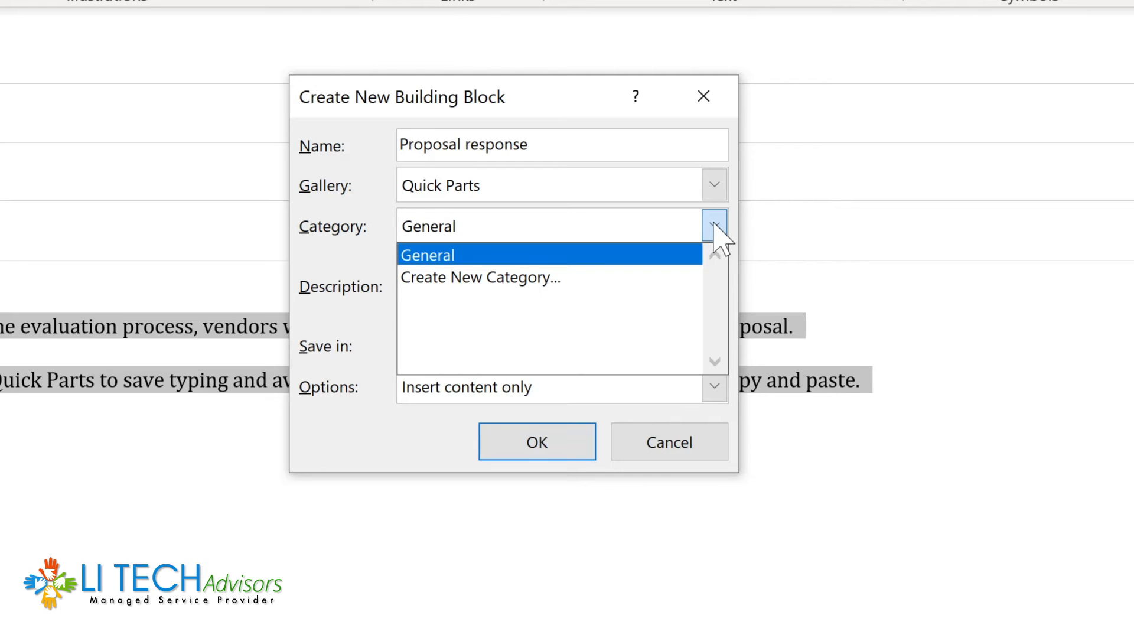
{"action": "left_click", "coordinate": [480, 277]}
{"action": "type", "text": "Pro"}
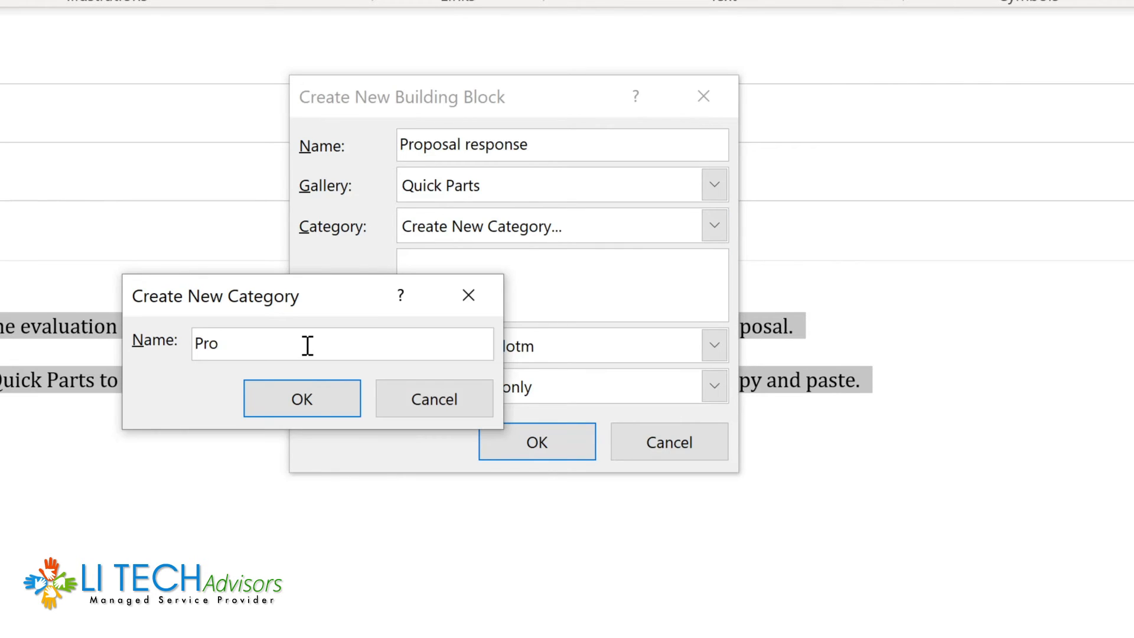
{"action": "type", "text": "posals"}
{"action": "key", "text": "Return"}
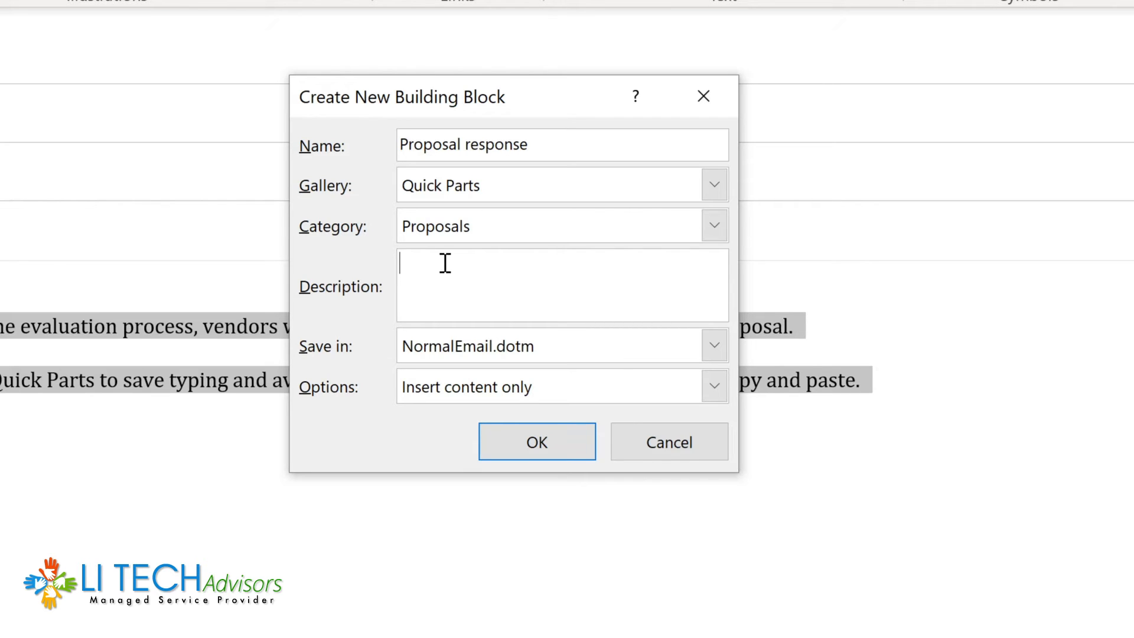
Describe the Quick Part as "Response to project proposals", keep the Insert content only option, and save it.
{"action": "type", "text": "Response to project proposals"}
{"action": "left_click", "coordinate": [715, 387]}
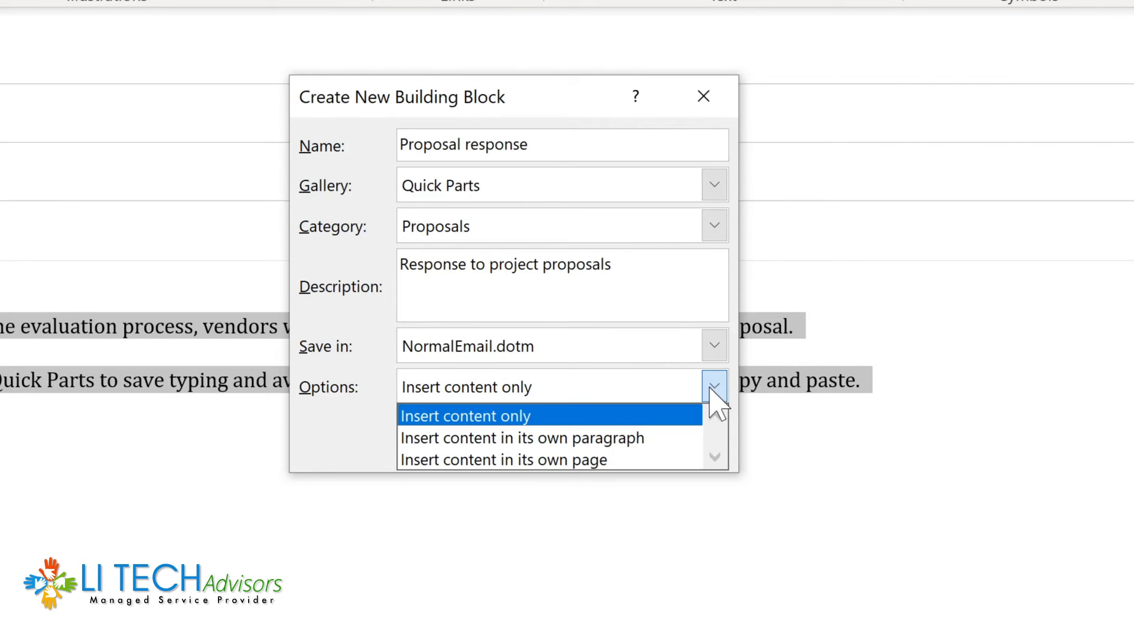
{"action": "left_click", "coordinate": [712, 390]}
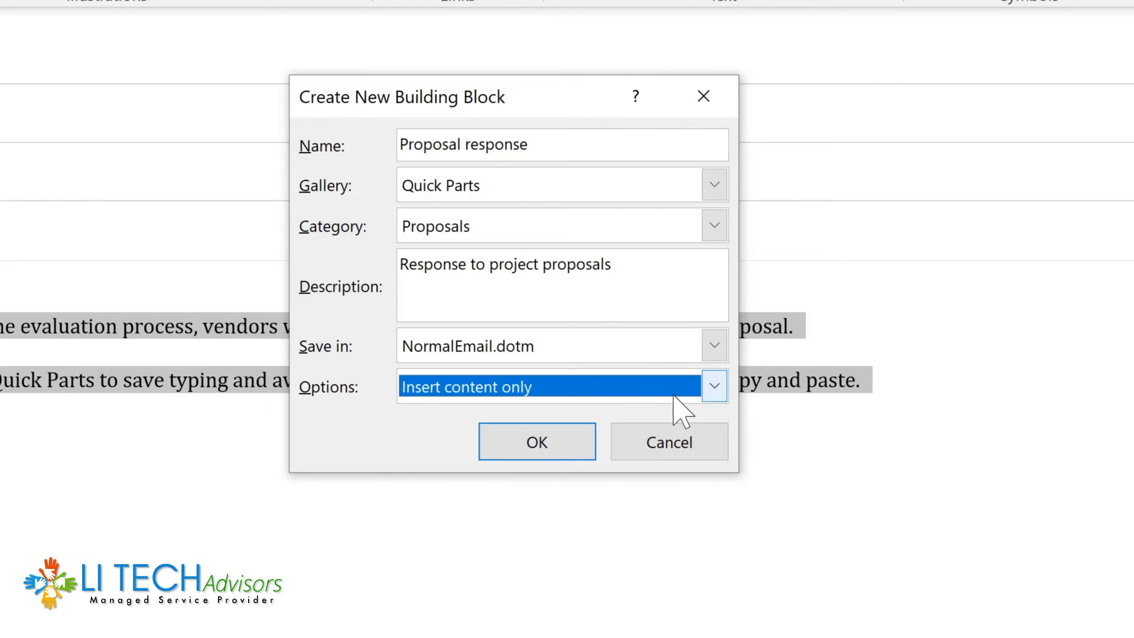
{"action": "left_click", "coordinate": [539, 448]}
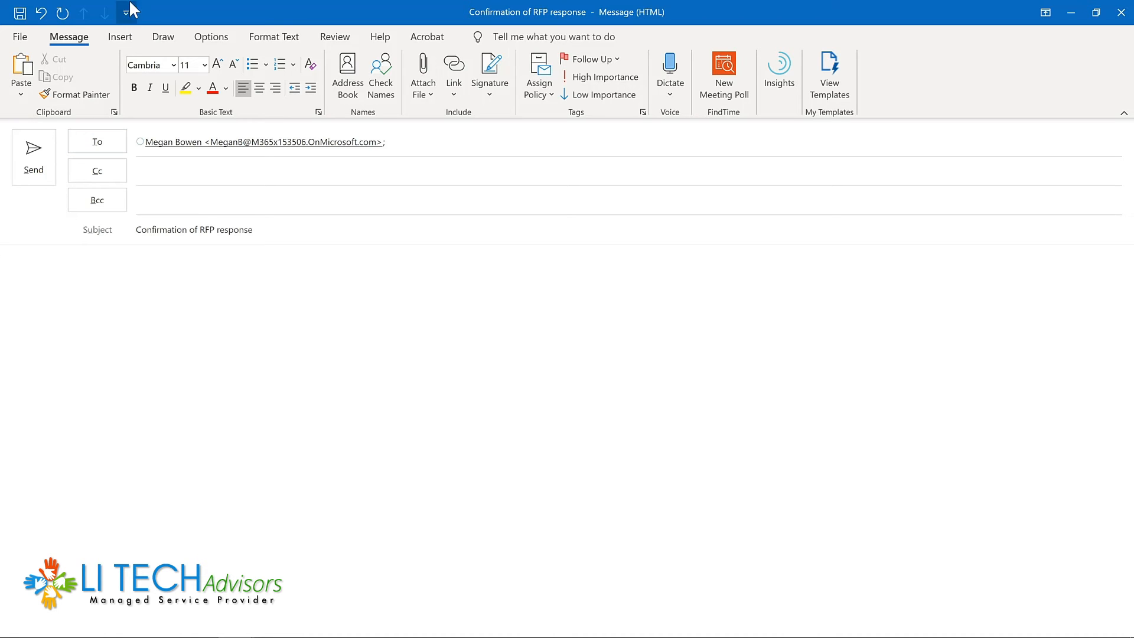
Insert the Proposal response Quick Part into the "Confirmation of RFP response" message and reopen the Quick Parts gallery.
{"action": "left_click", "coordinate": [123, 39]}
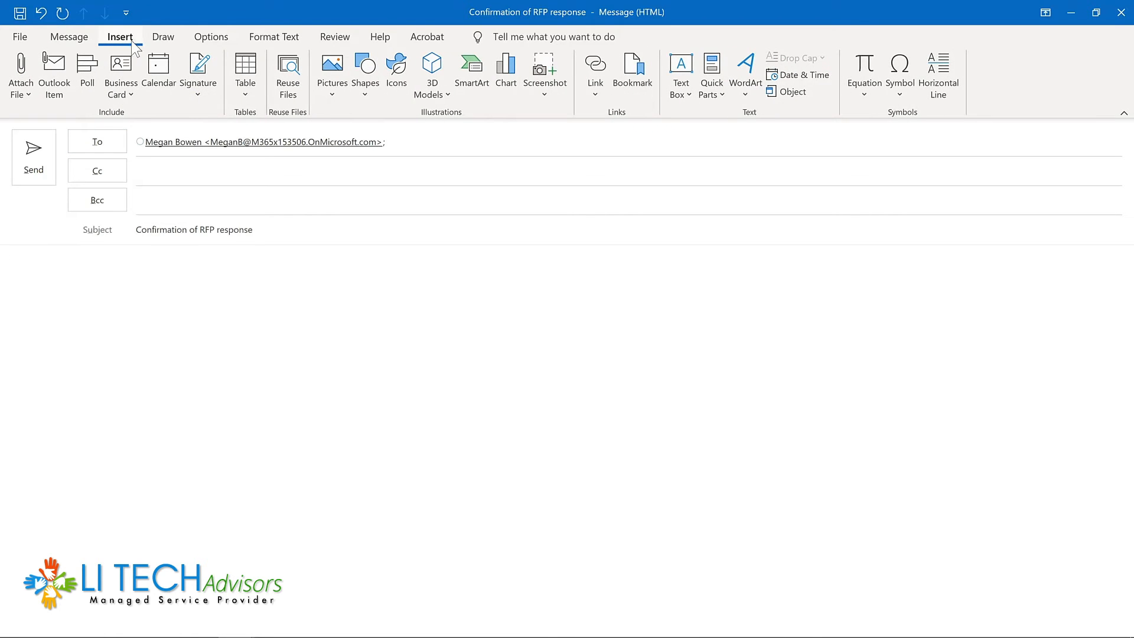
{"action": "left_click", "coordinate": [710, 106]}
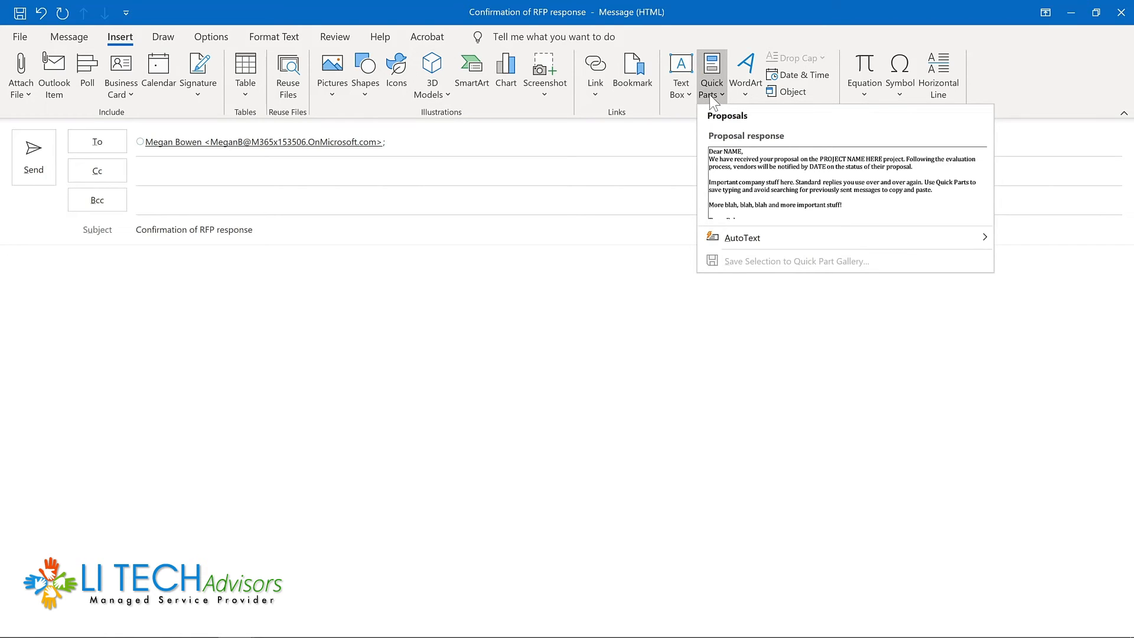
{"action": "left_click", "coordinate": [761, 173]}
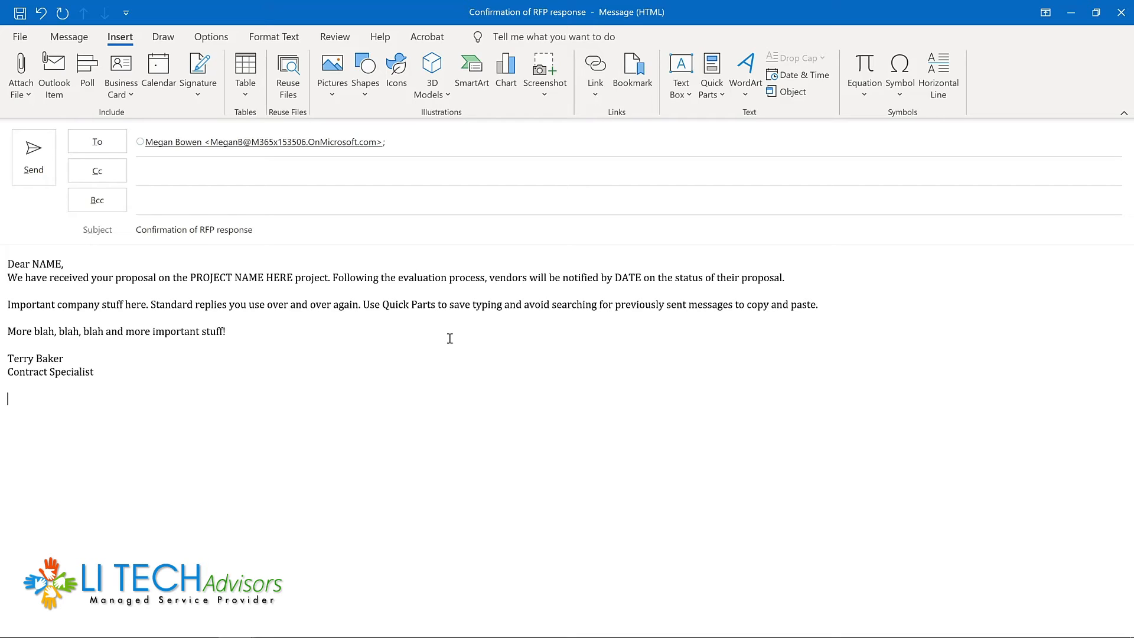
{"action": "left_click", "coordinate": [711, 83]}
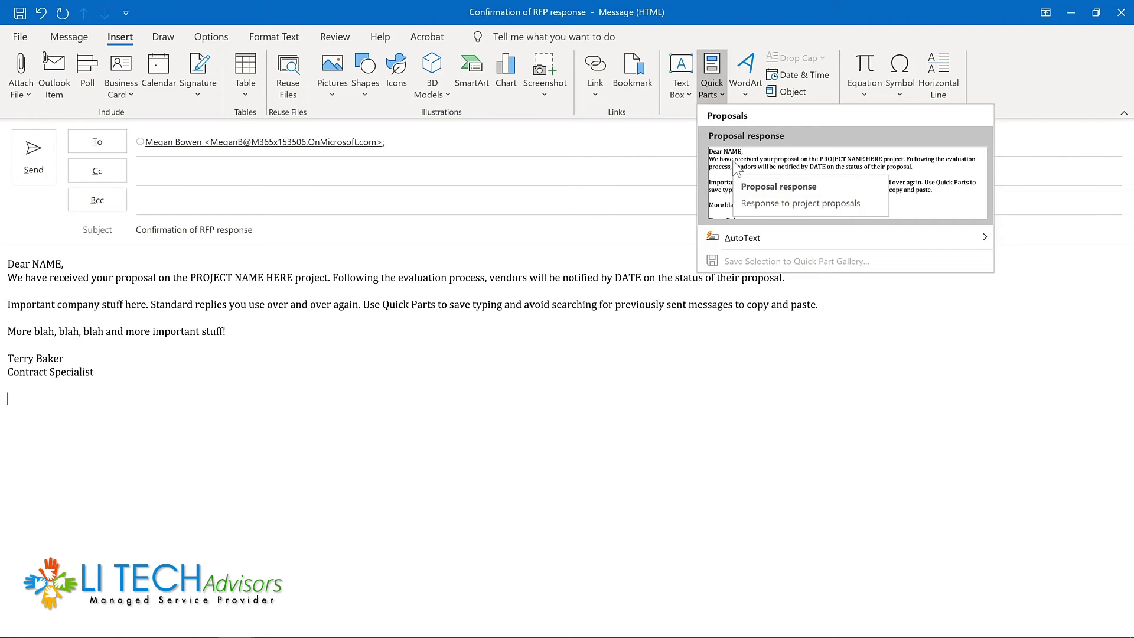
Open the organizing and deleting options for the Proposal response Quick Part.
{"action": "right_click", "coordinate": [733, 164]}
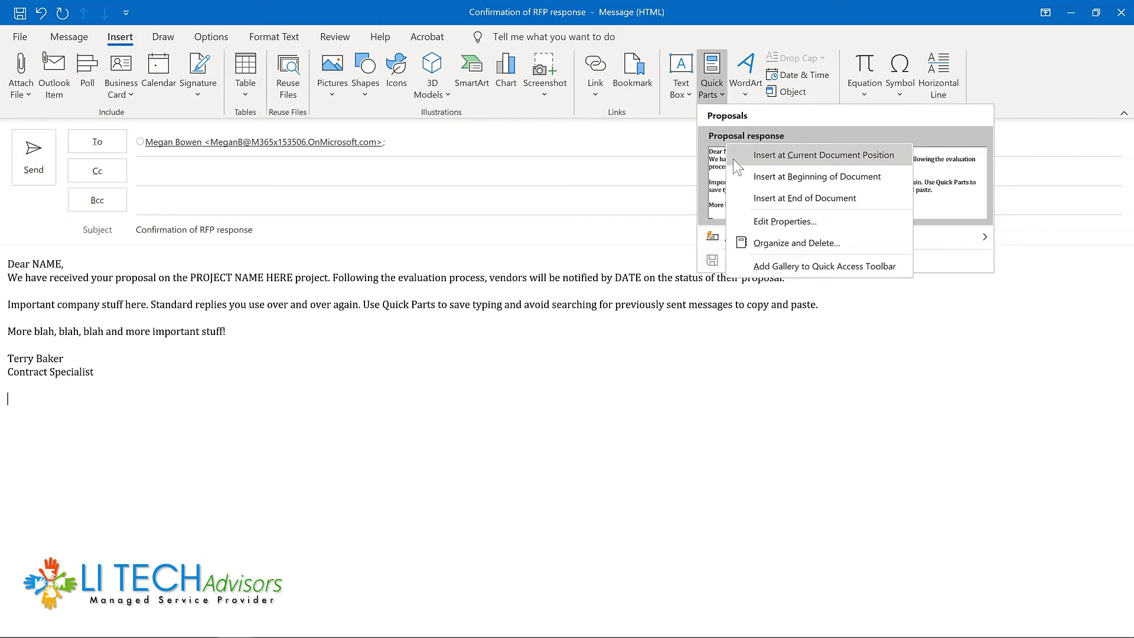
{"action": "left_click", "coordinate": [761, 240]}
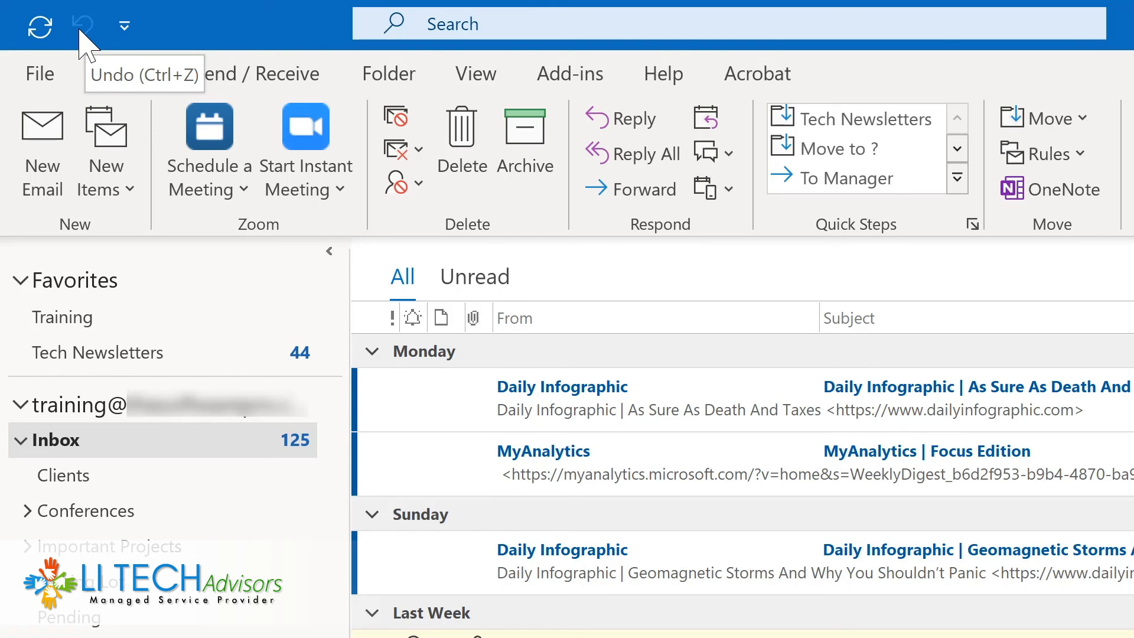
Add the Reply, Reply All and Forward commands to the main window's Quick Access Toolbar.
{"action": "left_click", "coordinate": [124, 26]}
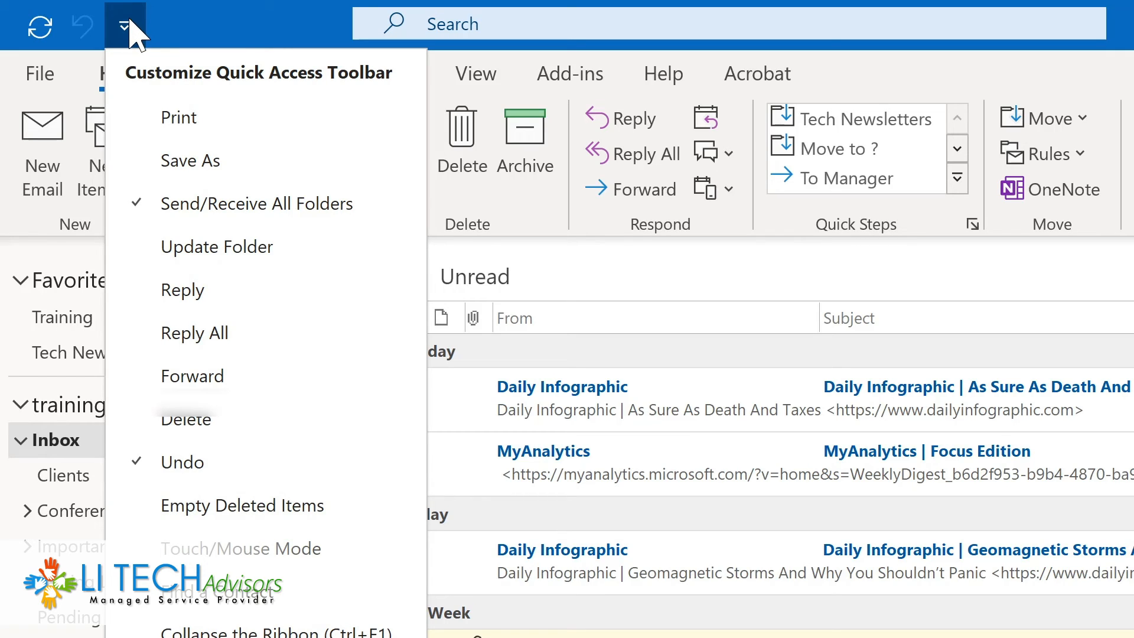
{"action": "left_click", "coordinate": [180, 291]}
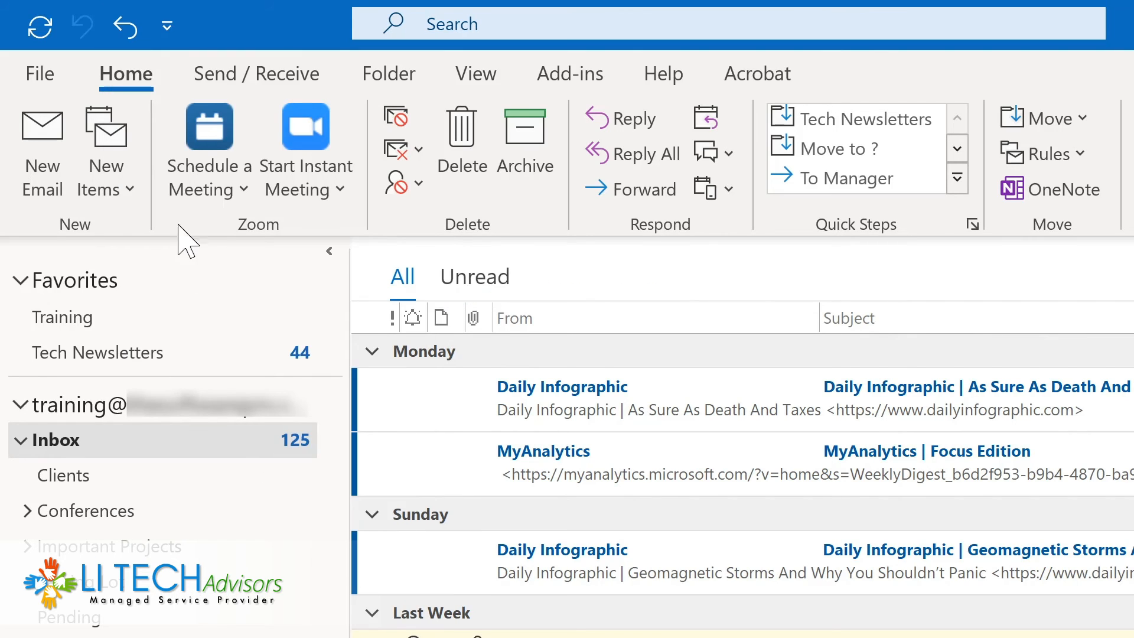
{"action": "left_click", "coordinate": [167, 26]}
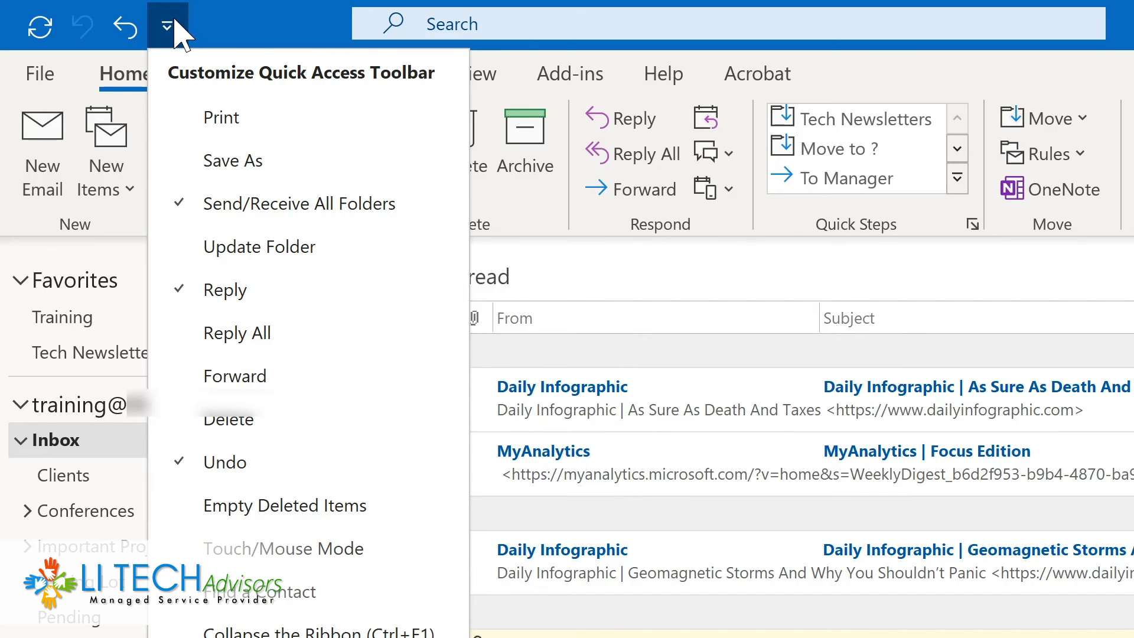
{"action": "left_click", "coordinate": [214, 334]}
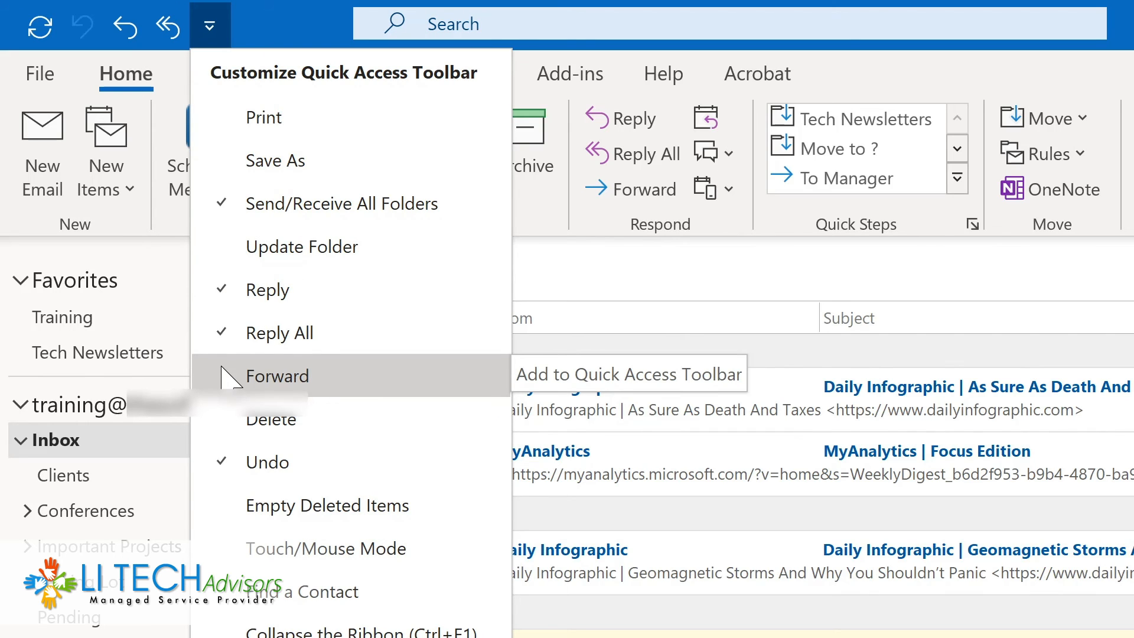
{"action": "left_click", "coordinate": [224, 376]}
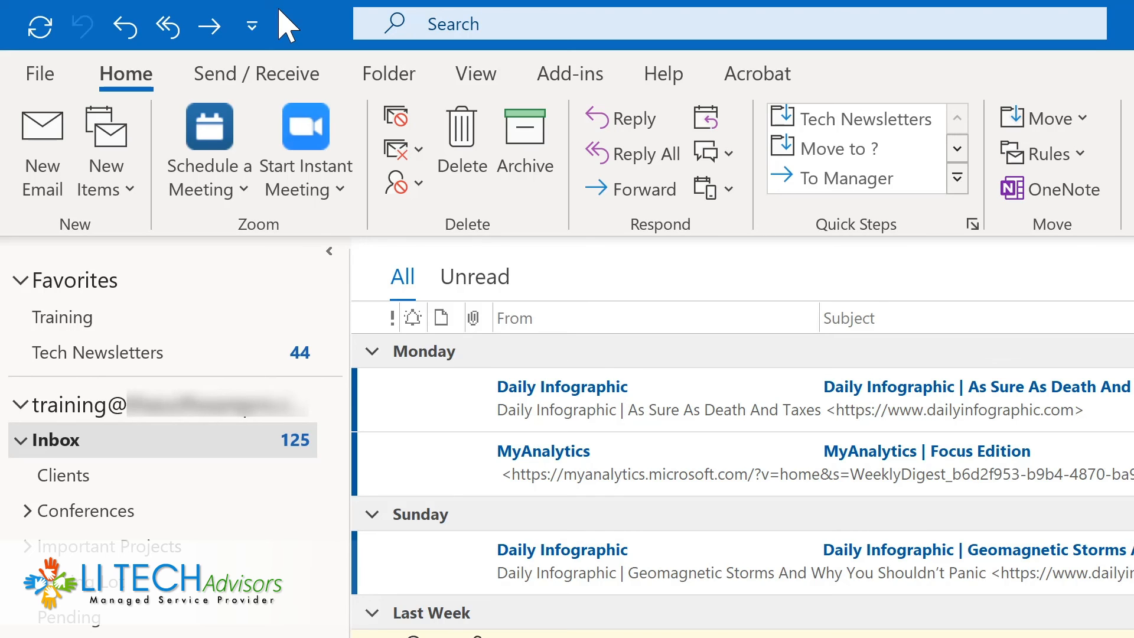
Create a new email message and add the Quick Parts command to the message window's Quick Access Toolbar.
{"action": "key", "text": "ctrl+n"}
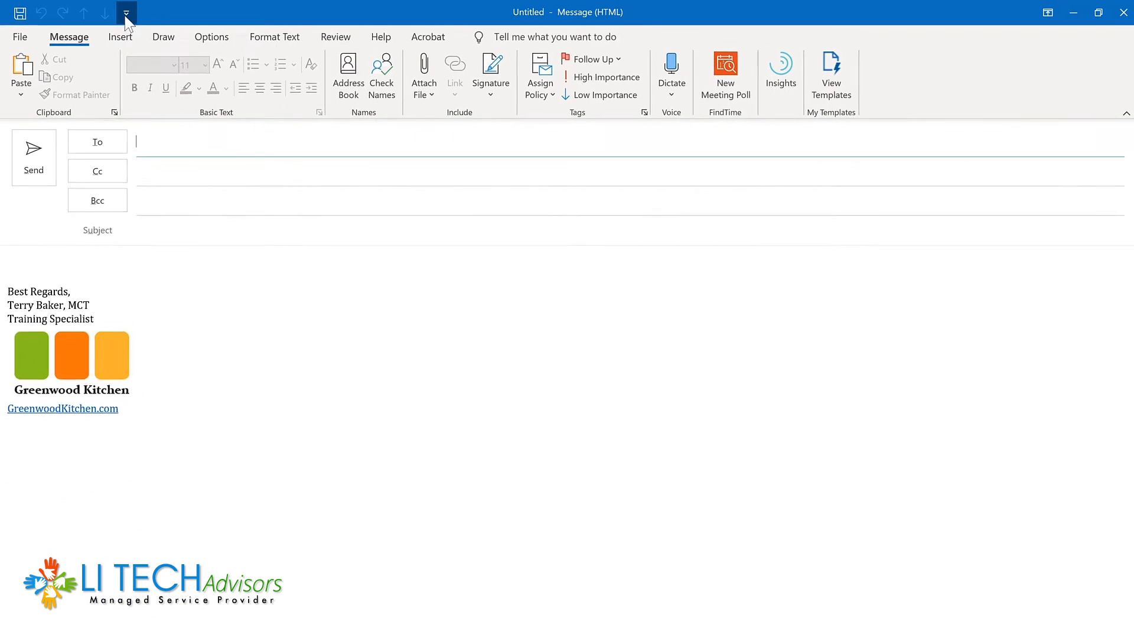
{"action": "left_click", "coordinate": [126, 13]}
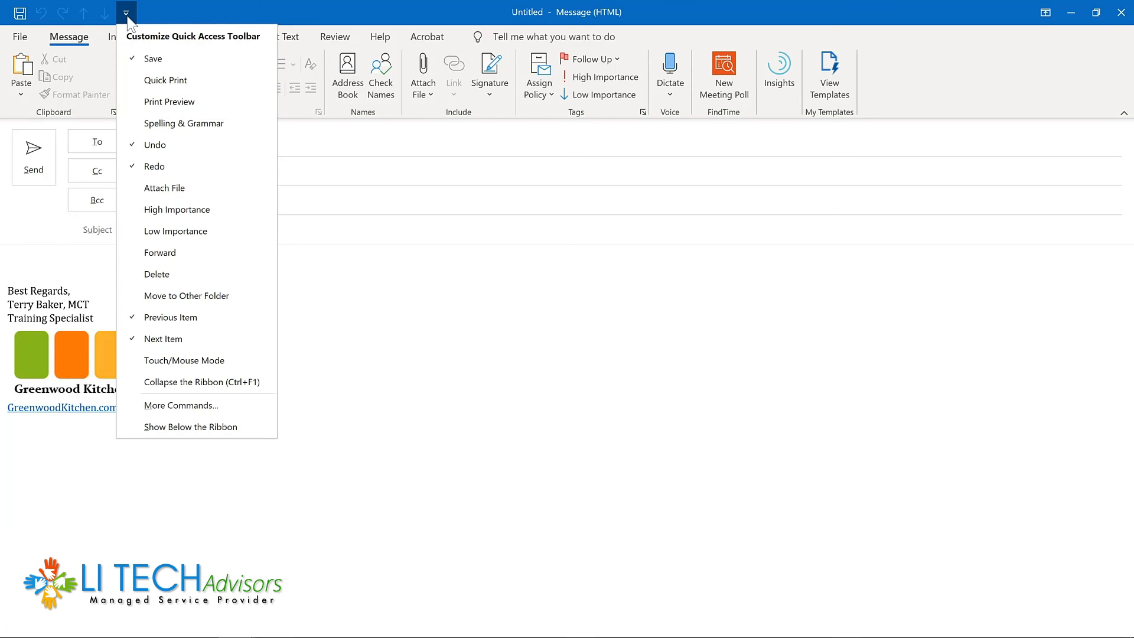
{"action": "left_click", "coordinate": [126, 15]}
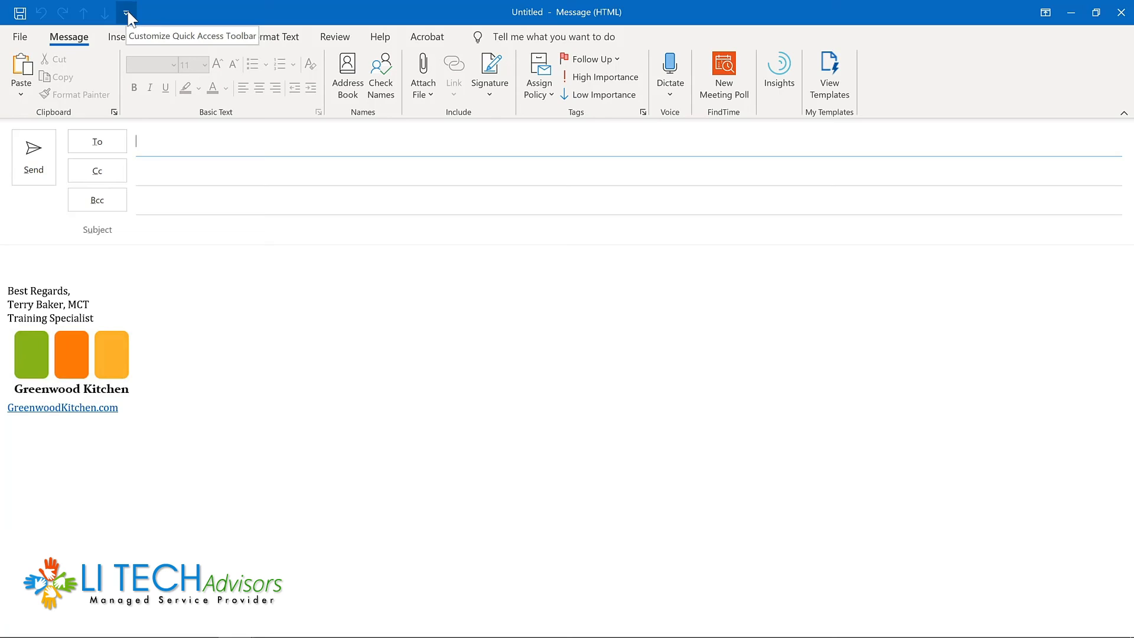
{"action": "left_click", "coordinate": [44, 252]}
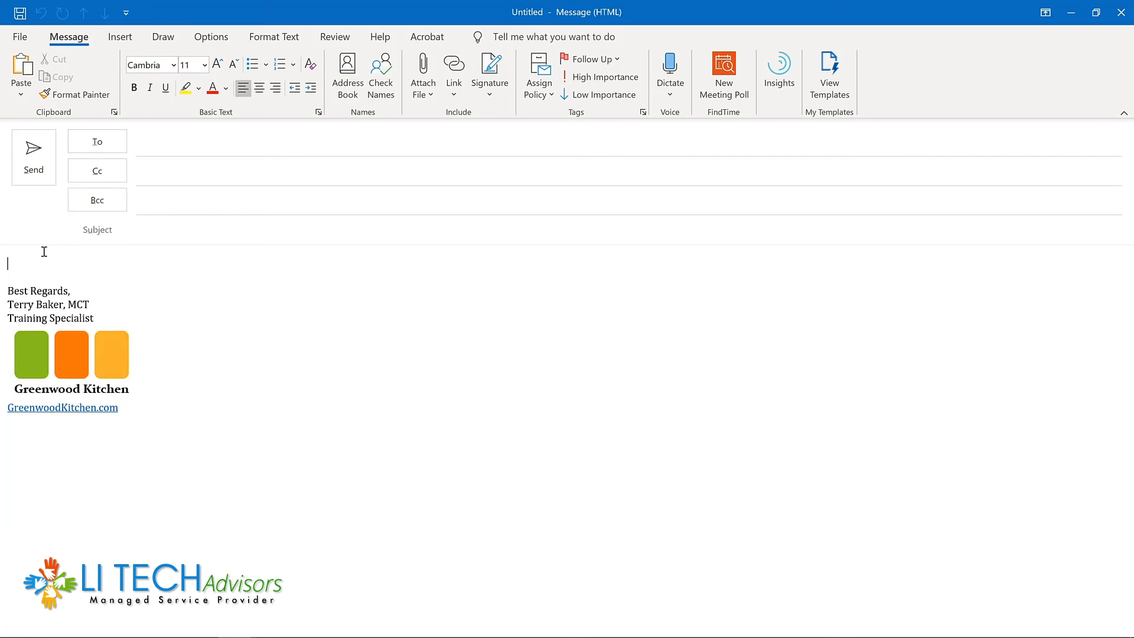
{"action": "left_click", "coordinate": [118, 39]}
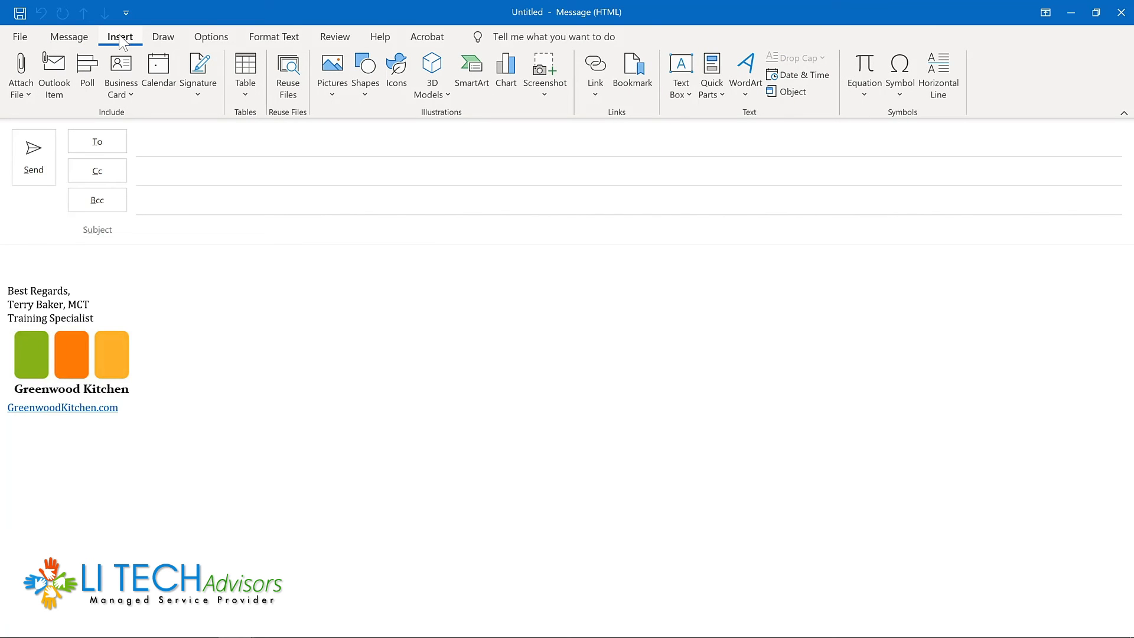
{"action": "left_click", "coordinate": [712, 71]}
{"action": "right_click", "coordinate": [711, 69]}
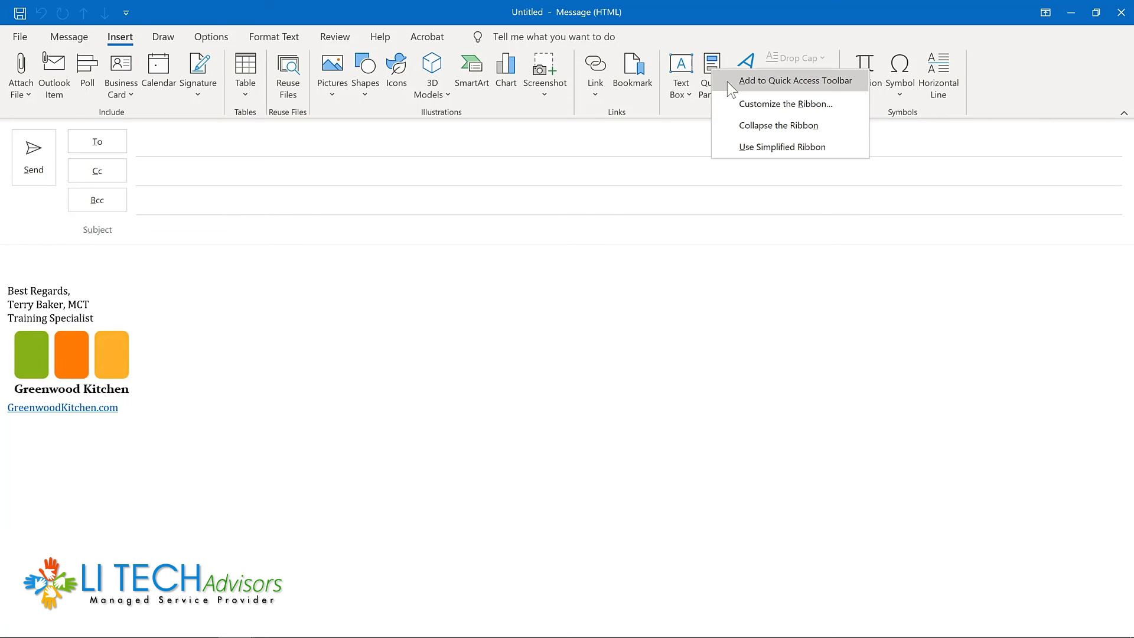
{"action": "left_click", "coordinate": [728, 81]}
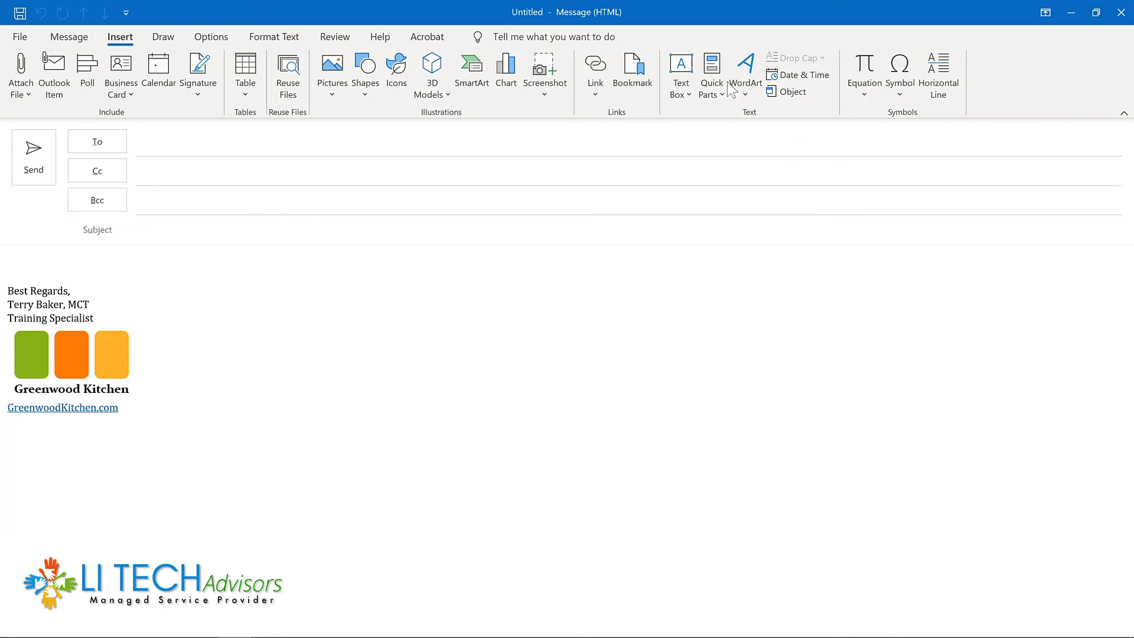
Add the Delay Delivery command to the message window's Quick Access Toolbar and open the toolbar's customization choices.
{"action": "left_click", "coordinate": [208, 37]}
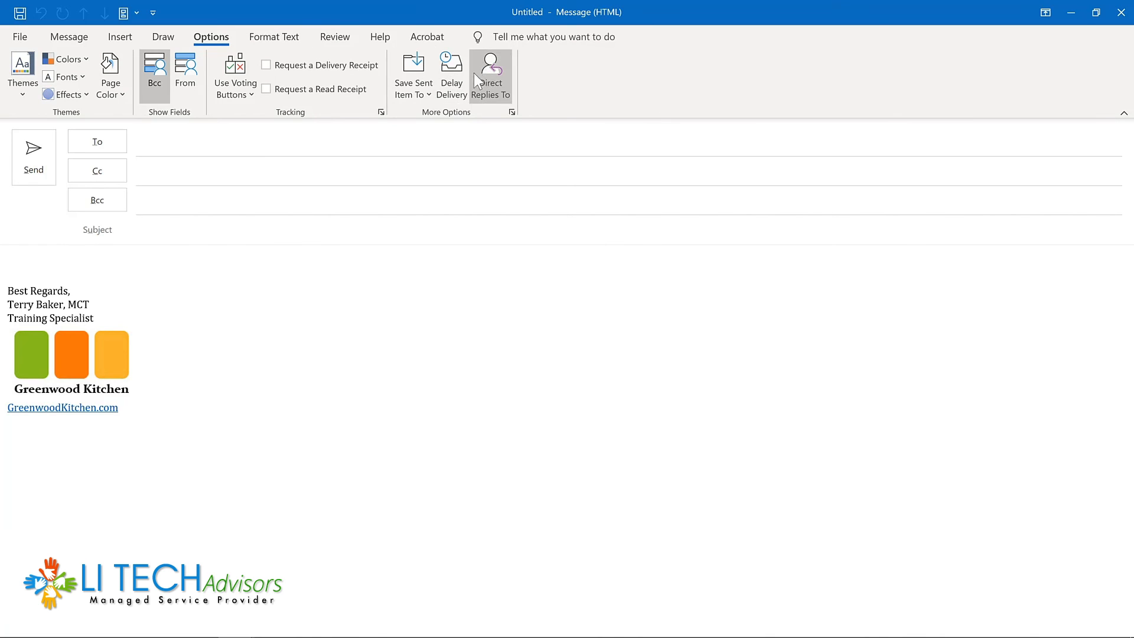
{"action": "right_click", "coordinate": [459, 81]}
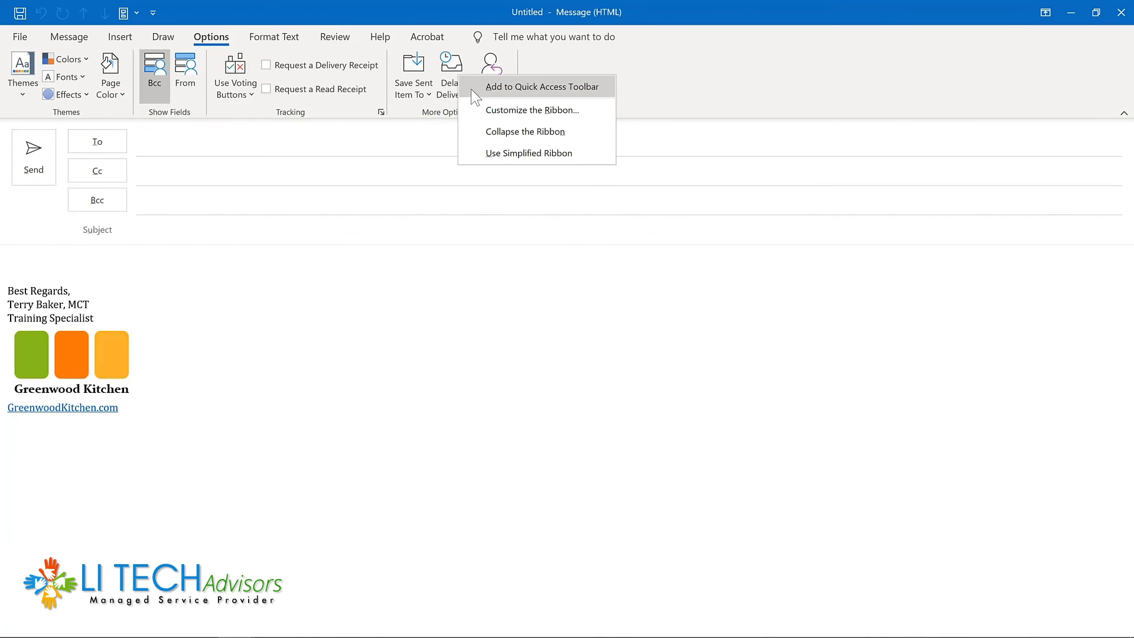
{"action": "left_click", "coordinate": [473, 86]}
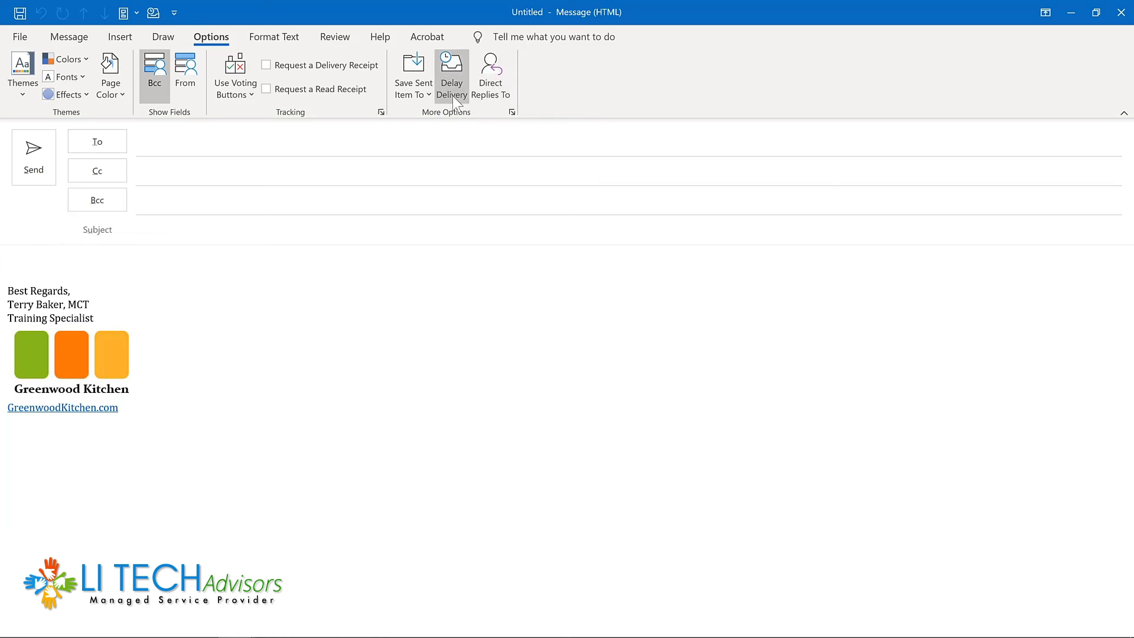
{"action": "left_click", "coordinate": [175, 12]}
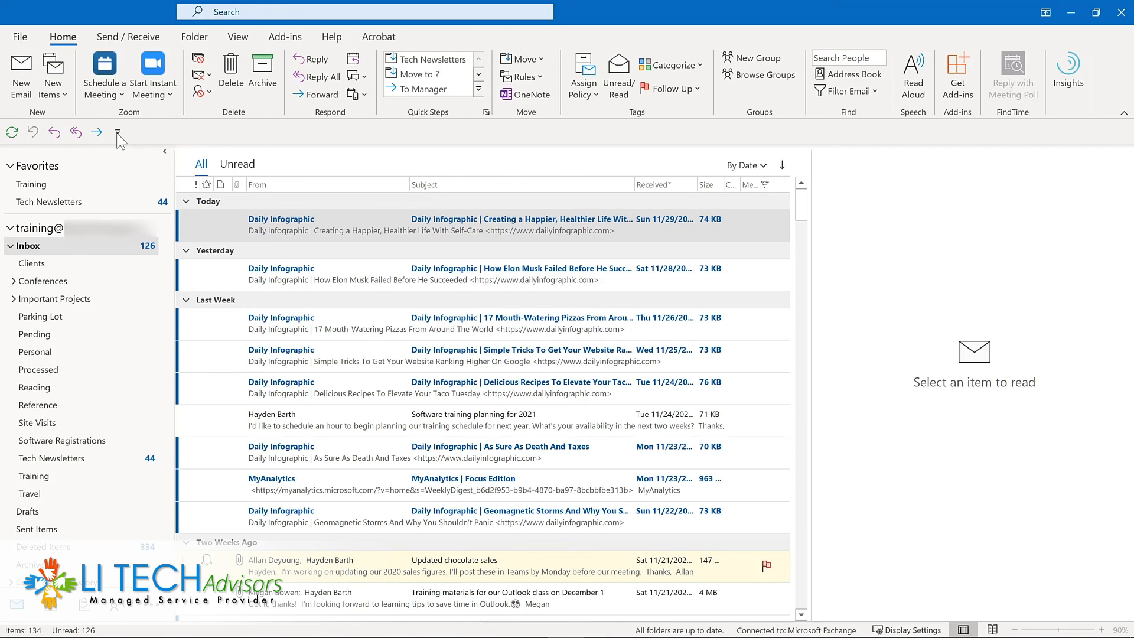
Customize the main window's Quick Access Toolbar by adding Manage Rules & Alerts, Meeting, New Email and New Task from Popular Commands.
{"action": "left_click", "coordinate": [117, 132]}
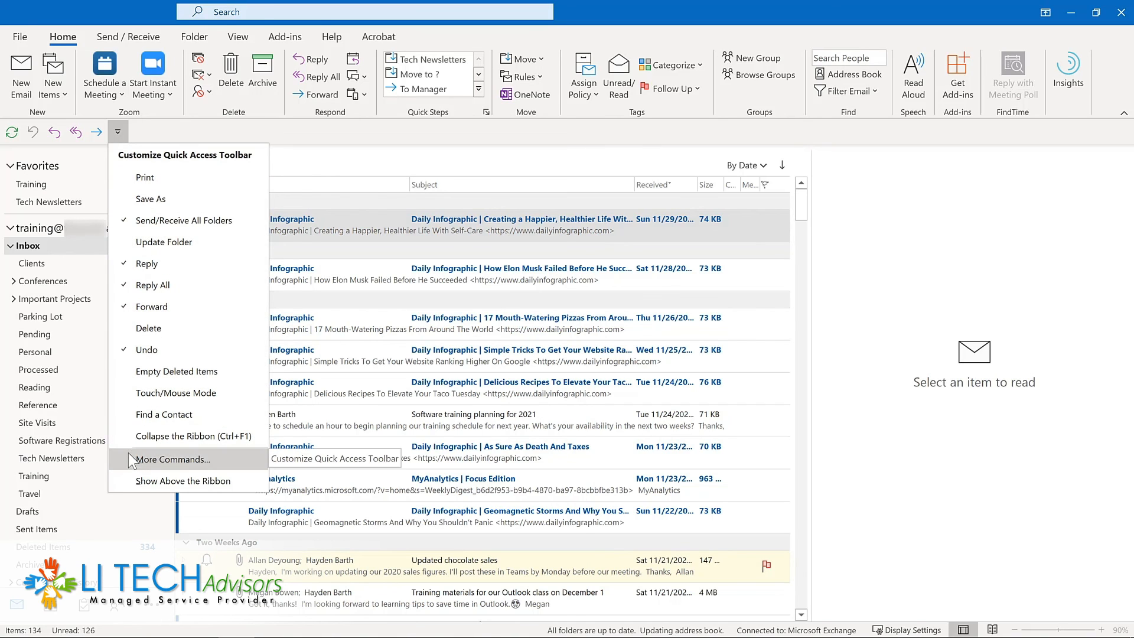
{"action": "right_click", "coordinate": [71, 137]}
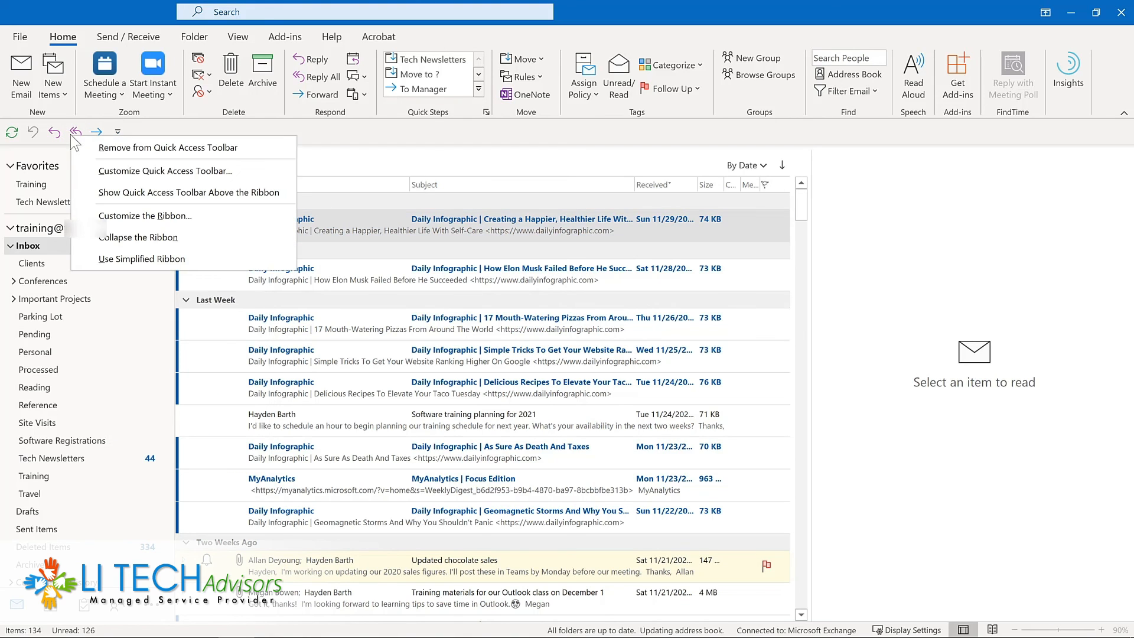
{"action": "left_click", "coordinate": [92, 168]}
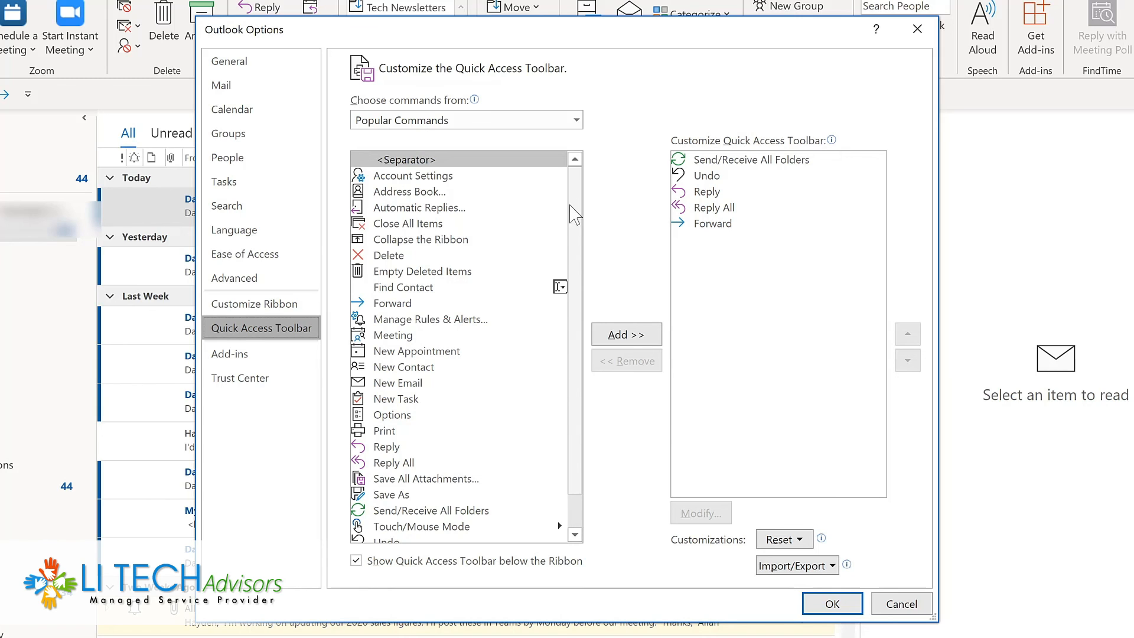
{"action": "left_click", "coordinate": [425, 322]}
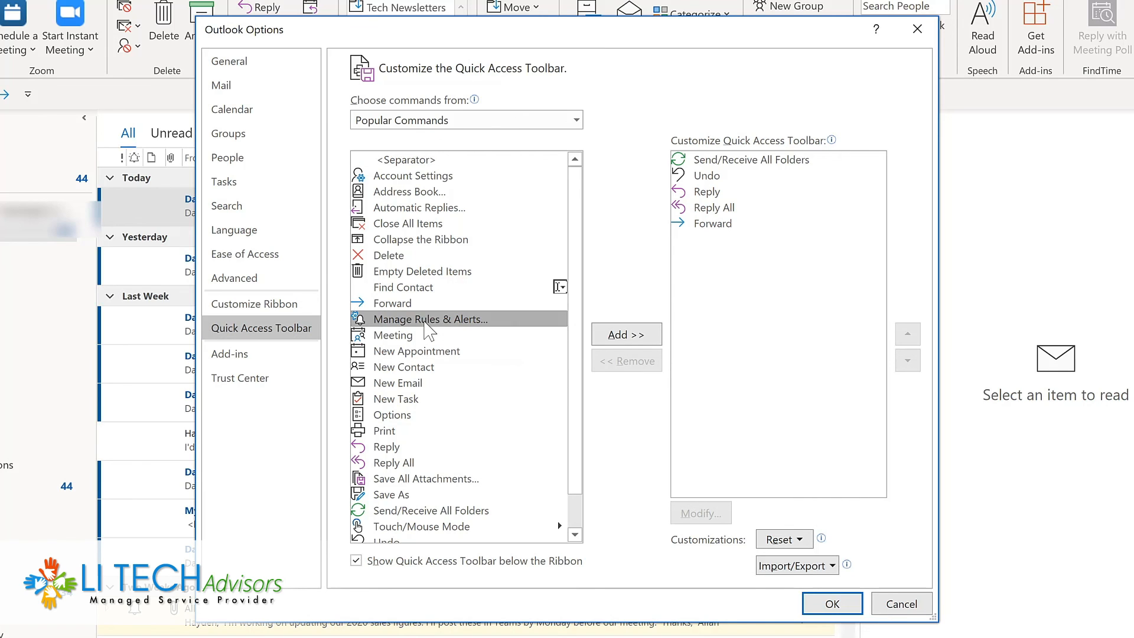
{"action": "left_click", "coordinate": [630, 340]}
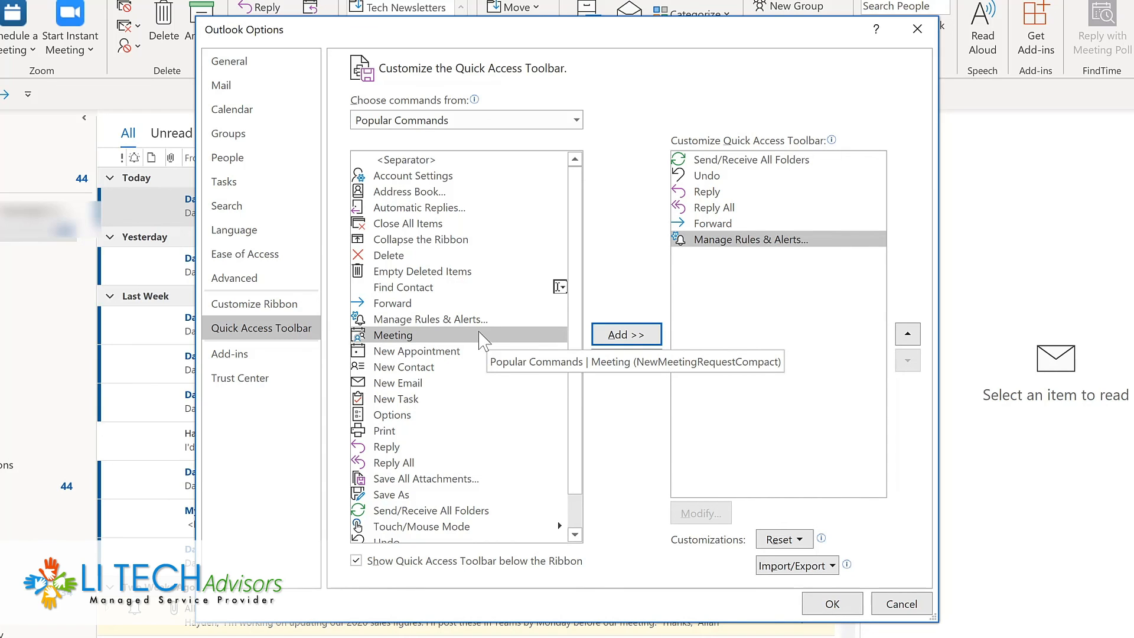
{"action": "left_click", "coordinate": [618, 335]}
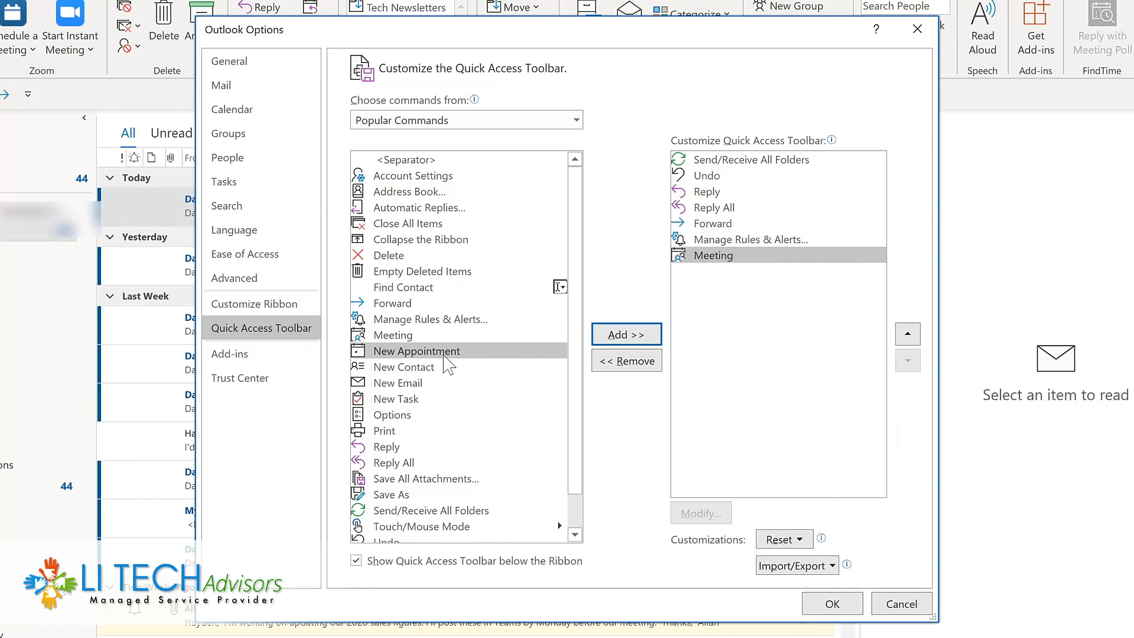
{"action": "left_click", "coordinate": [405, 385]}
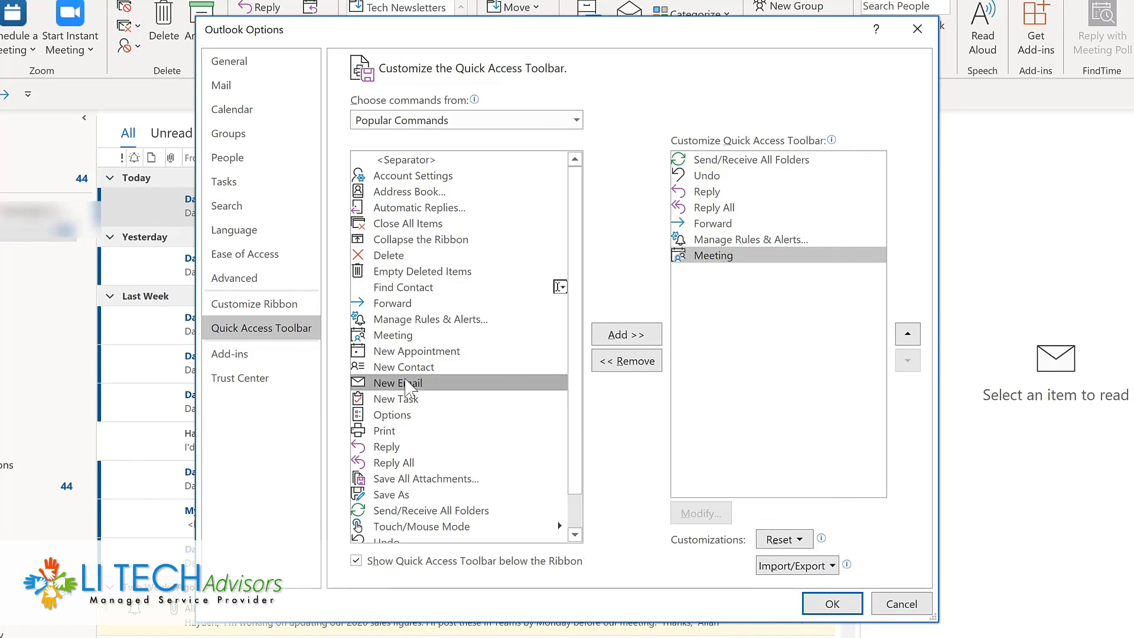
{"action": "double_click", "coordinate": [406, 384]}
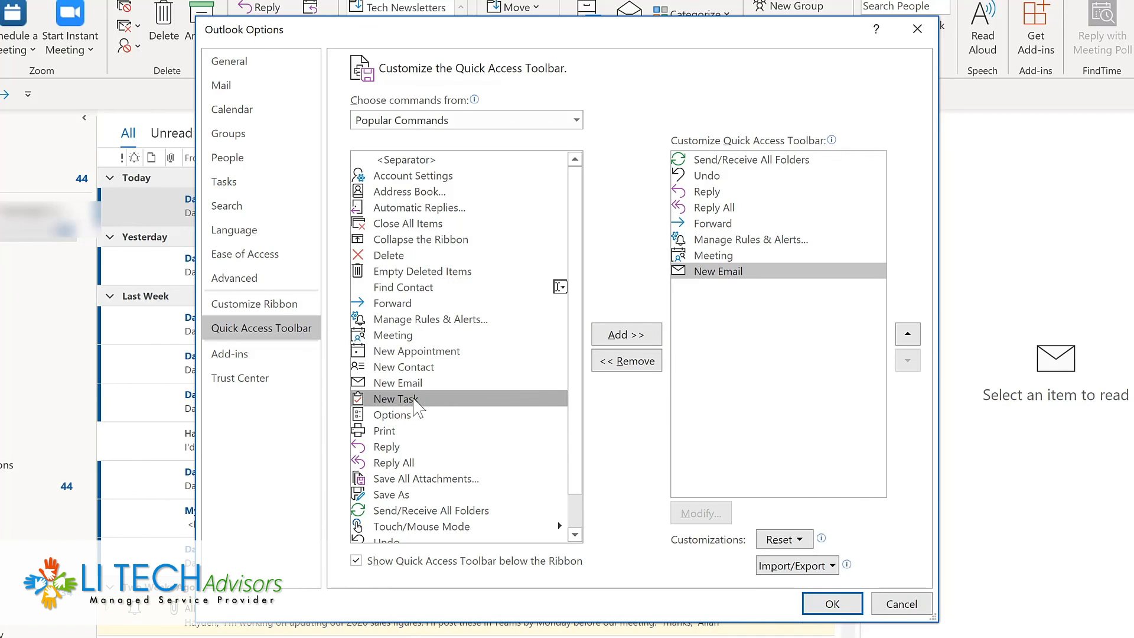
{"action": "double_click", "coordinate": [414, 400]}
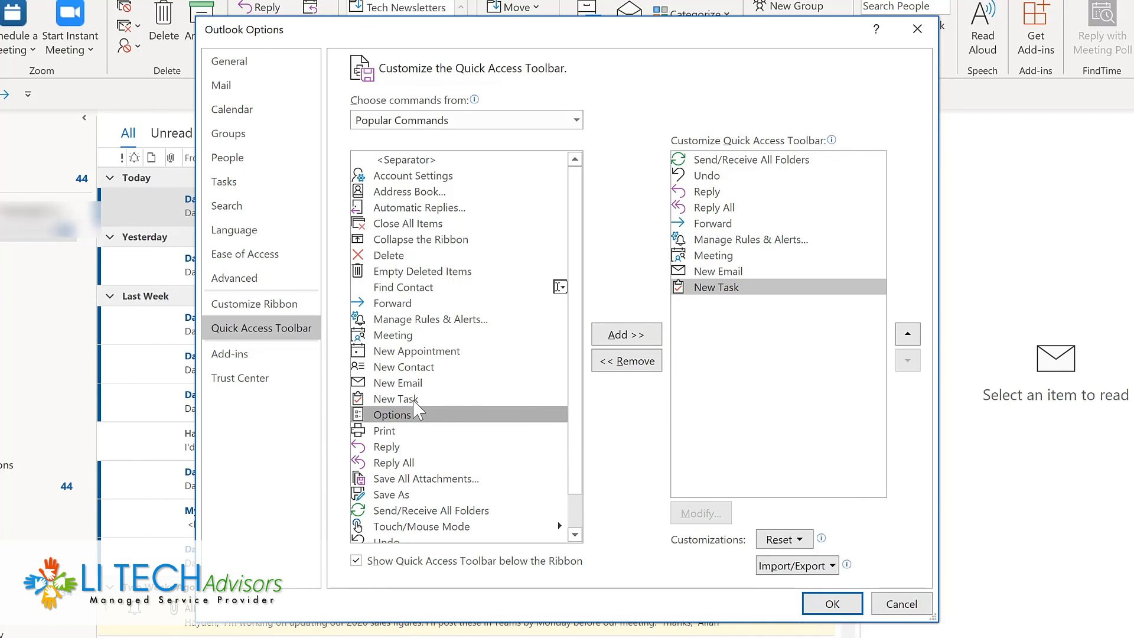
Check the available command categories, and move New Email above Manage Rules & Alerts in the Quick Access Toolbar order.
{"action": "left_click", "coordinate": [577, 121]}
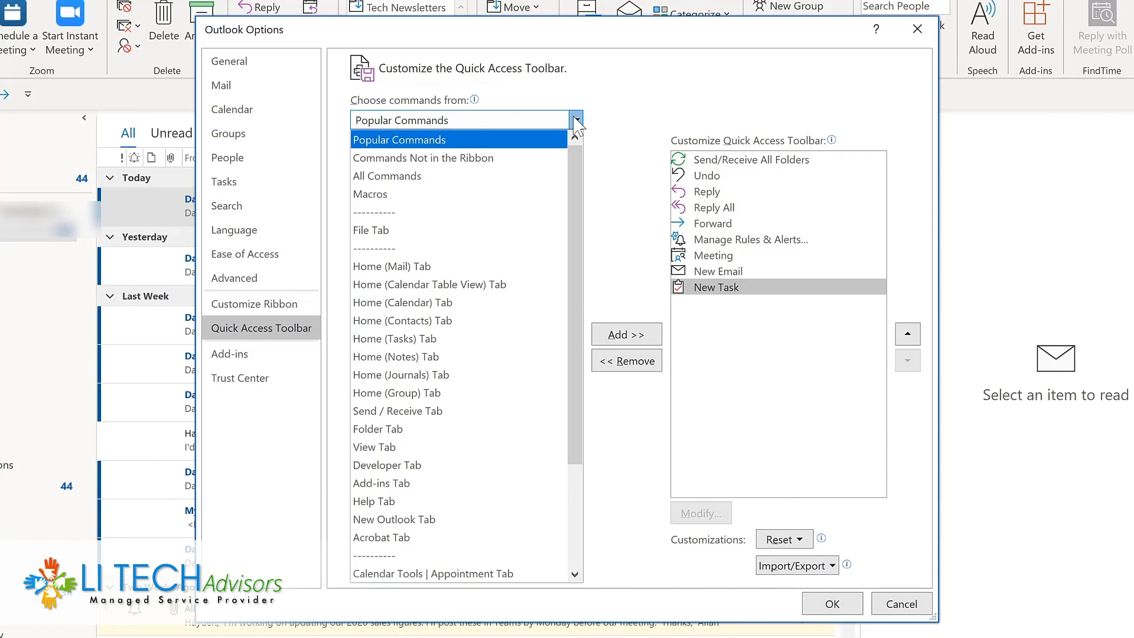
{"action": "left_click", "coordinate": [760, 273]}
{"action": "left_click", "coordinate": [760, 272]}
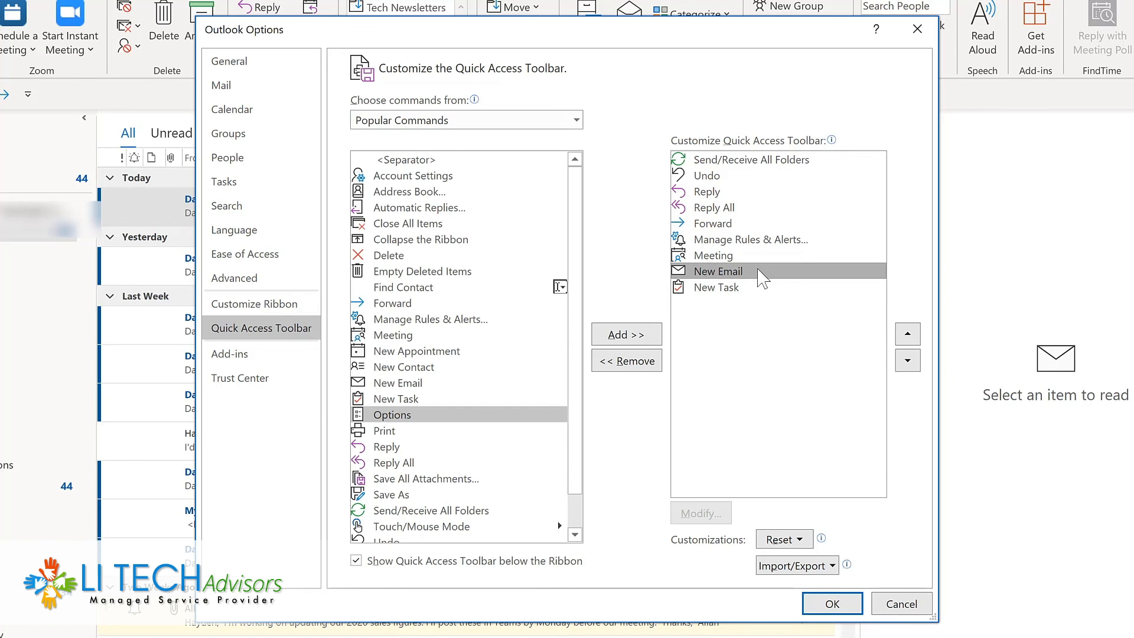
{"action": "left_click", "coordinate": [907, 334]}
{"action": "left_click", "coordinate": [908, 335]}
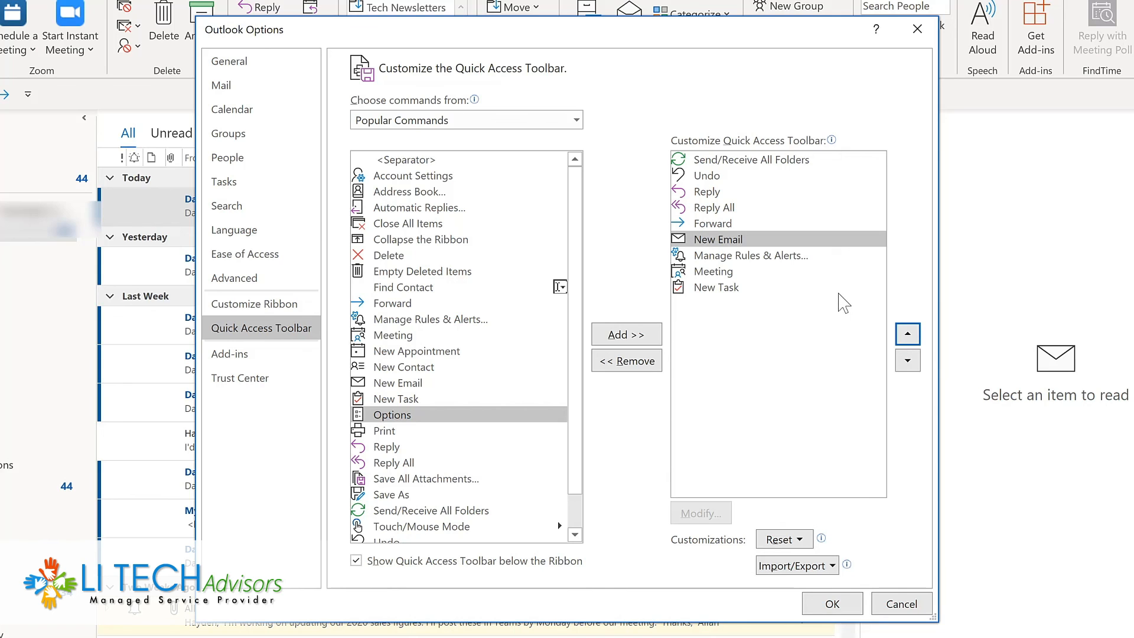